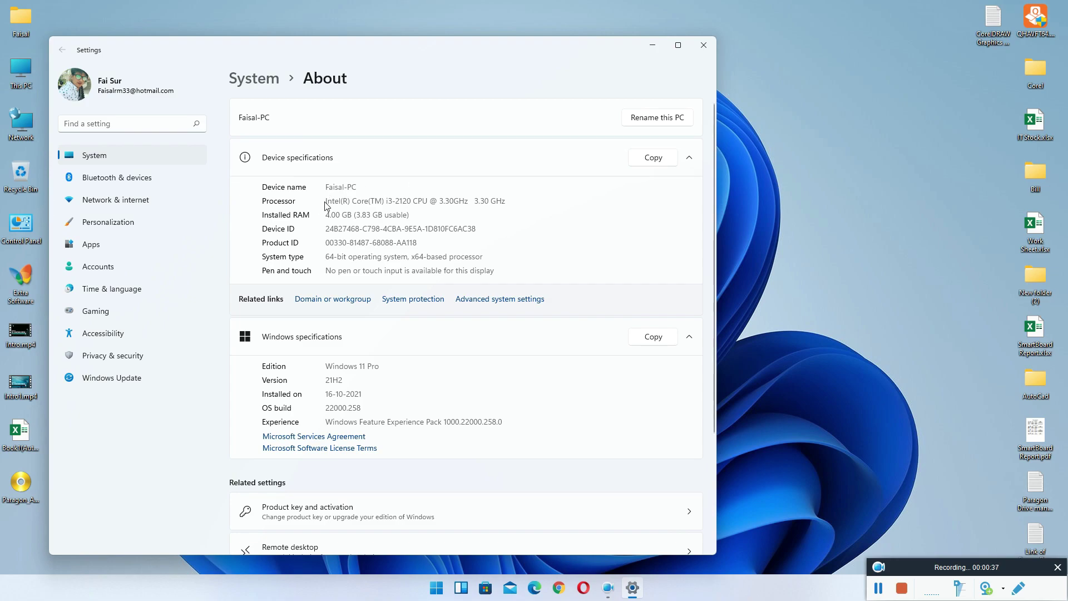
# Check the processor, installed RAM, system type and Windows edition on the About page, and close Settings.
pyautogui.moveTo(325, 202); pyautogui.dragTo(474, 205)
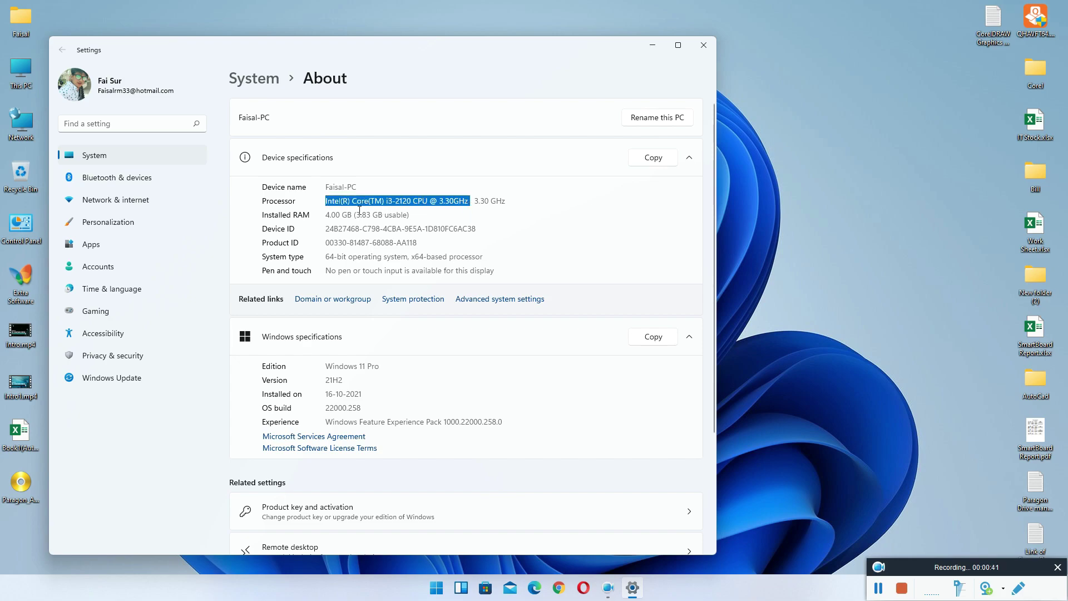
pyautogui.moveTo(410, 216); pyautogui.dragTo(327, 215)
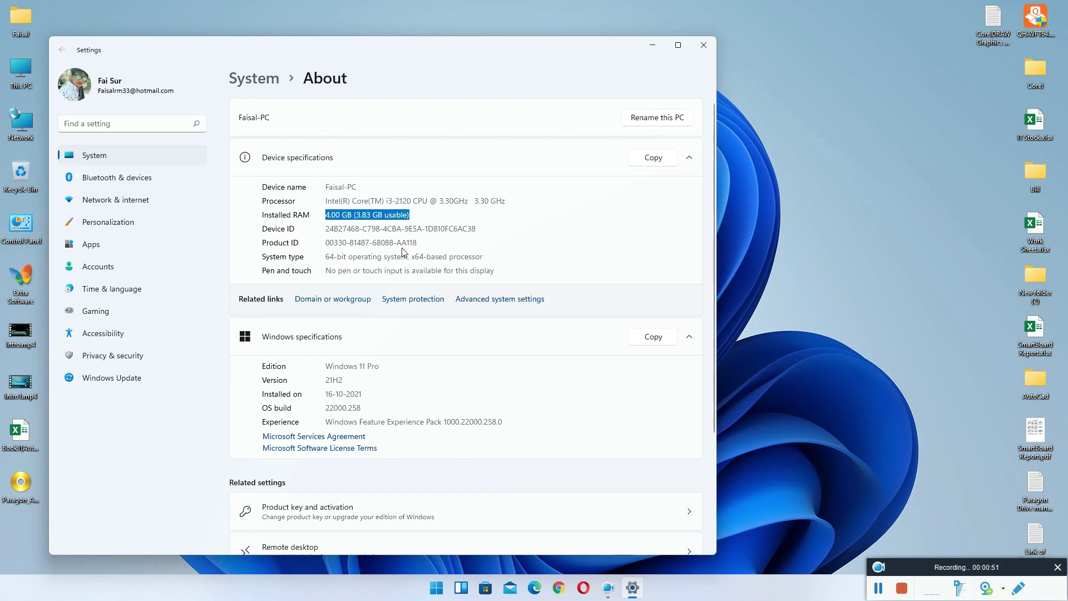
pyautogui.moveTo(385, 201); pyautogui.dragTo(414, 204)
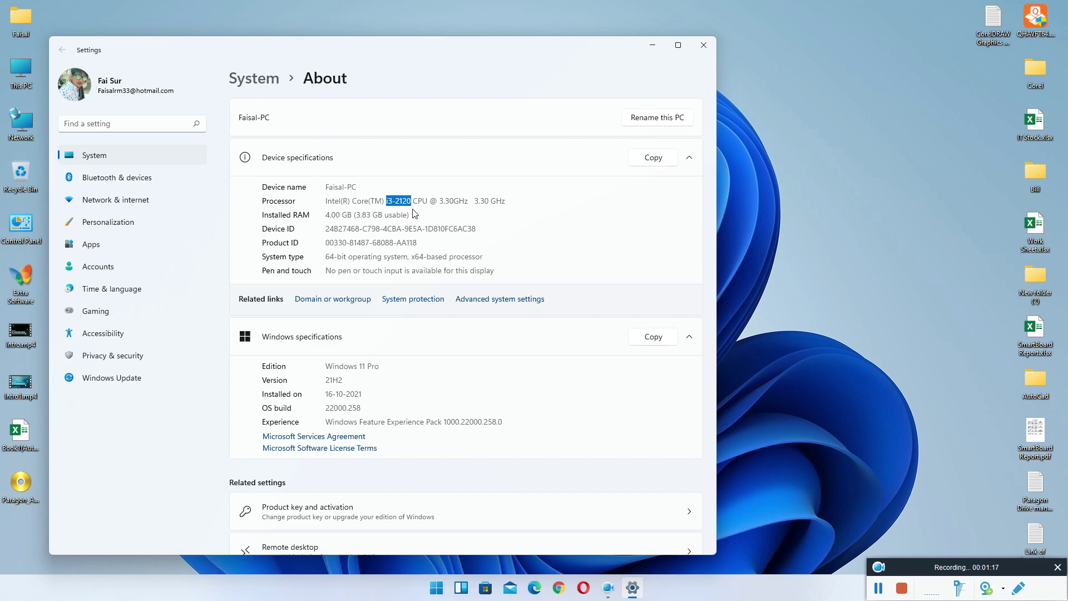
pyautogui.moveTo(328, 215); pyautogui.dragTo(374, 215)
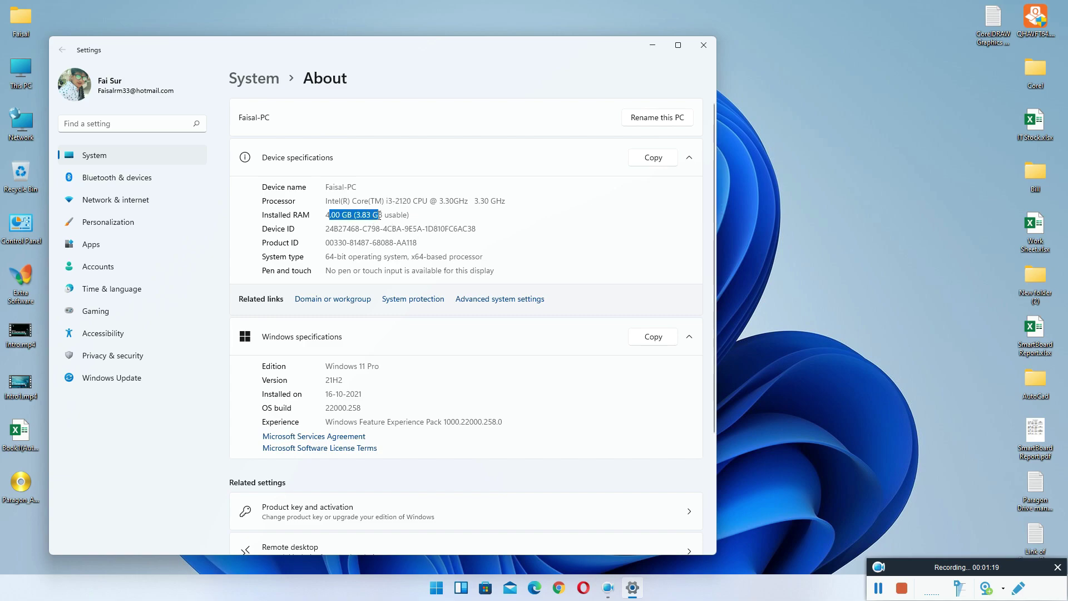
pyautogui.moveTo(326, 256); pyautogui.dragTo(358, 258)
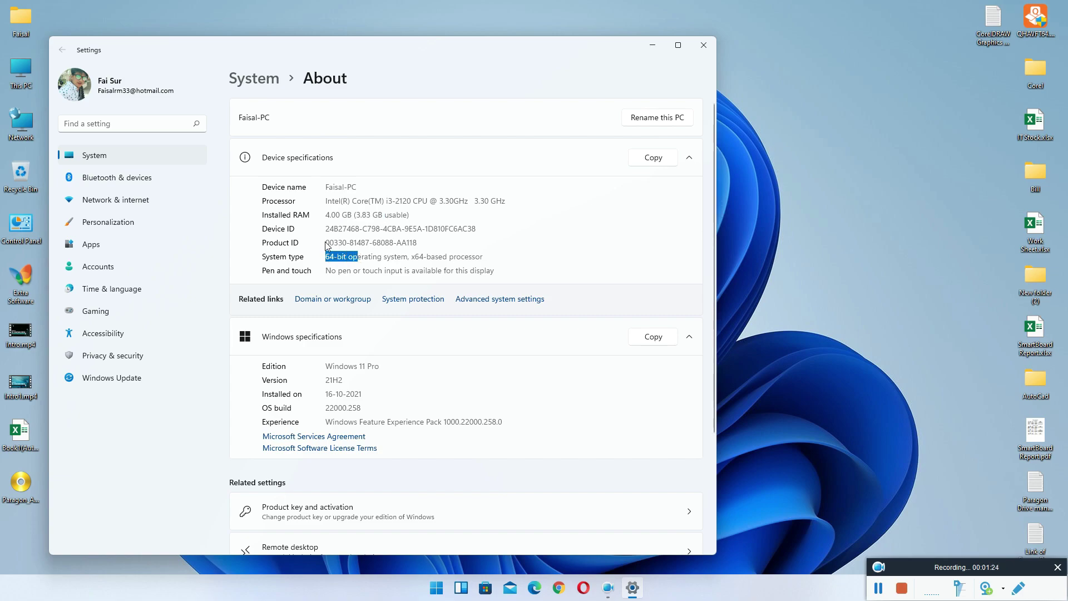
pyautogui.moveTo(388, 369); pyautogui.dragTo(325, 366)
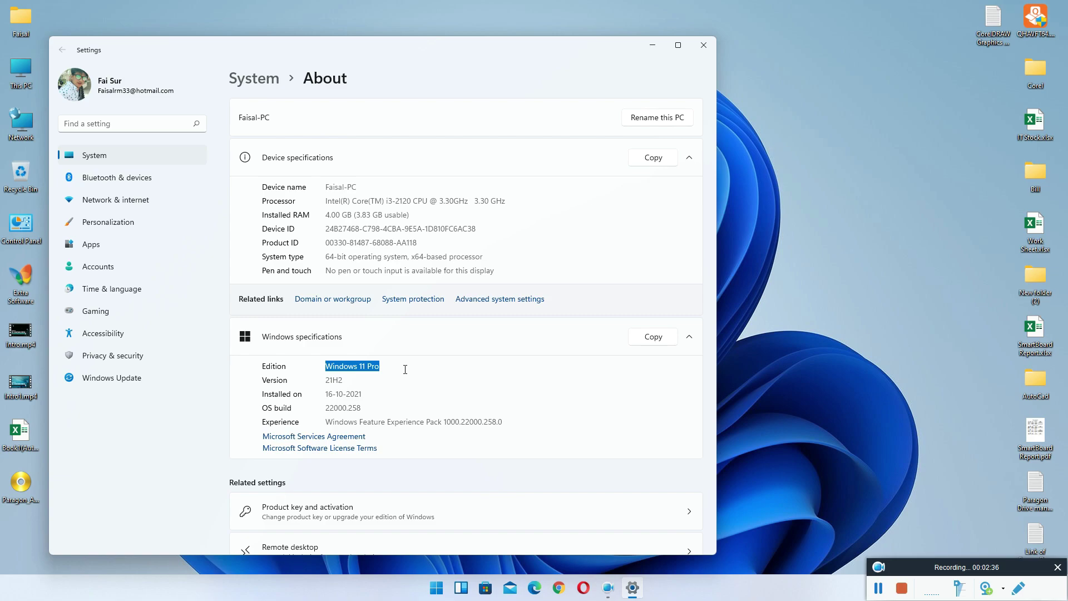
pyautogui.click(709, 46)
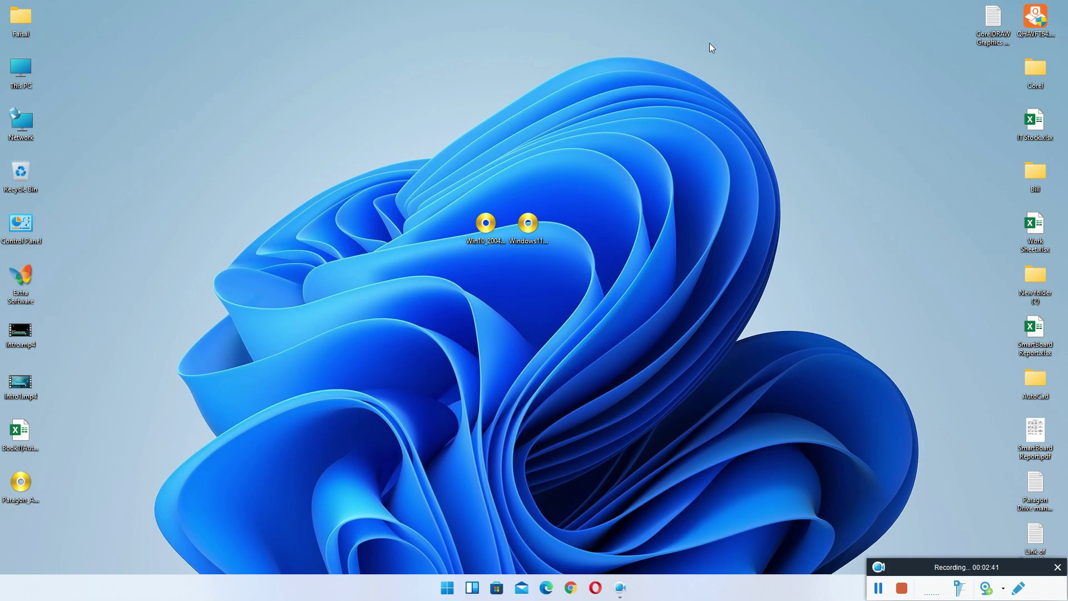
# Switch to Chrome, search for "windows 11 download" and open Microsoft's Download Windows 11 page.
pyautogui.click(571, 587)
pyautogui.click(366, 27)
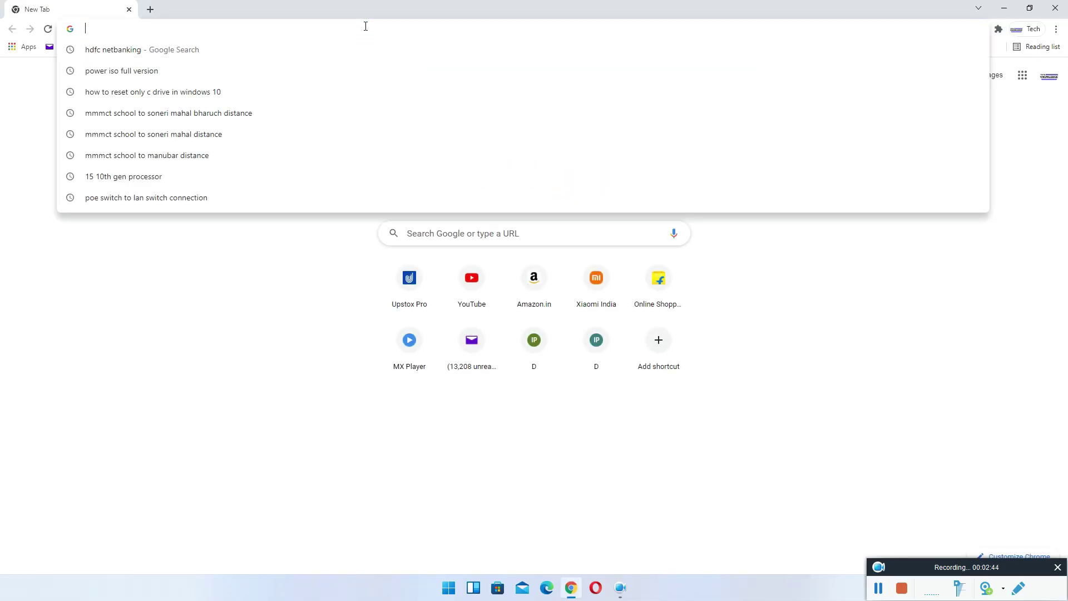
pyautogui.write('windows')
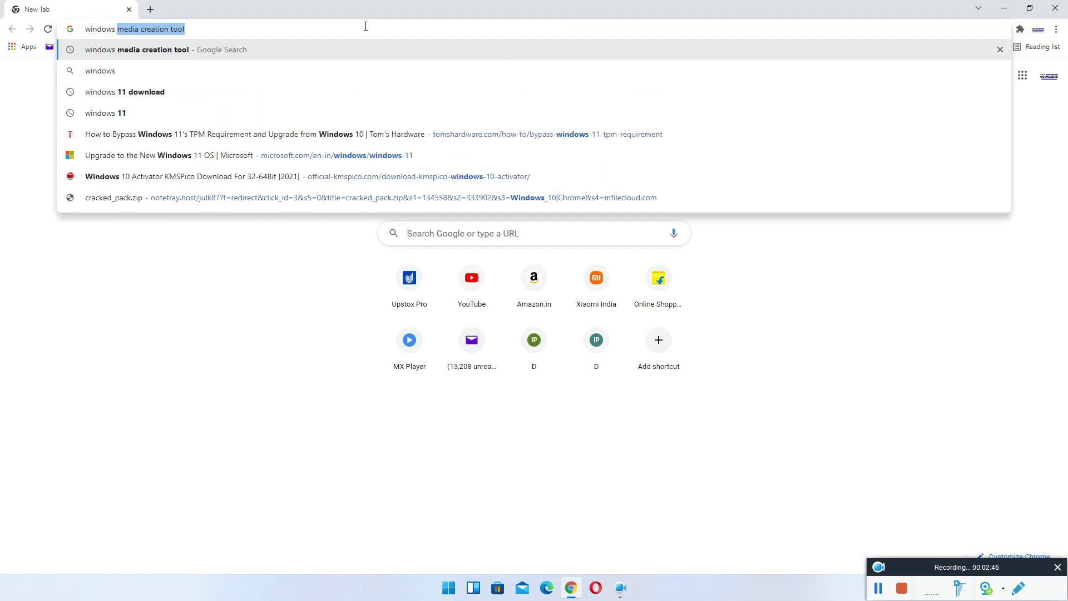
pyautogui.write(' 11')
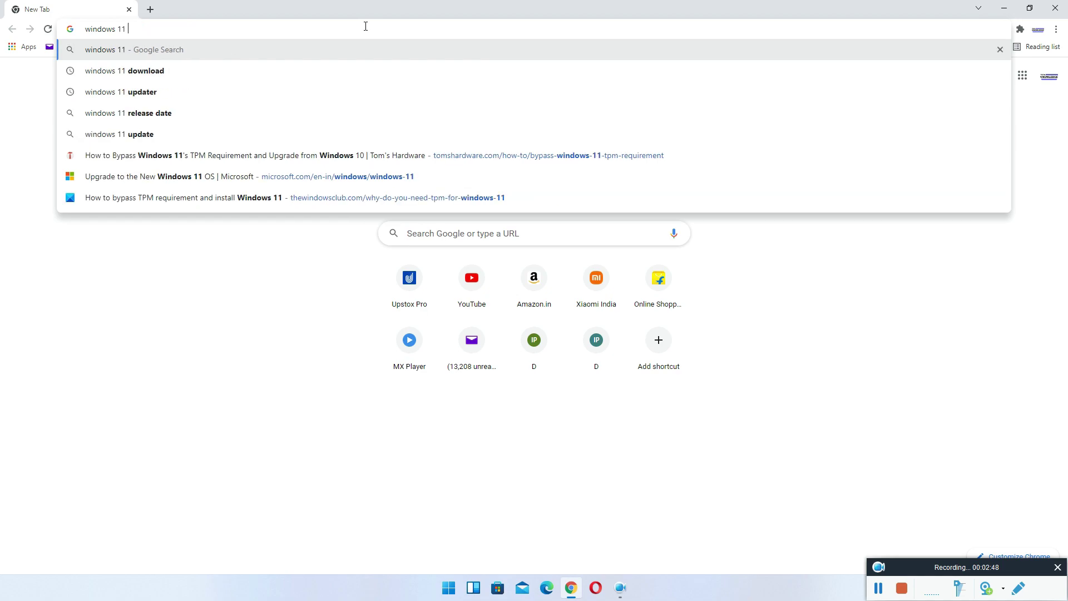
pyautogui.press('Down')
pyautogui.press('Return')
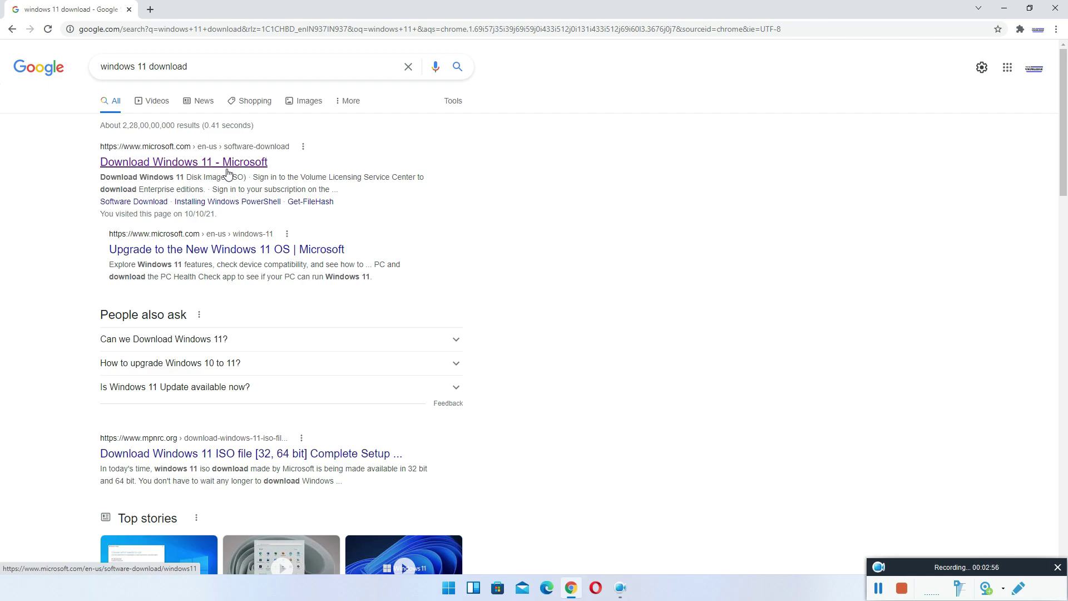
pyautogui.click(227, 173)
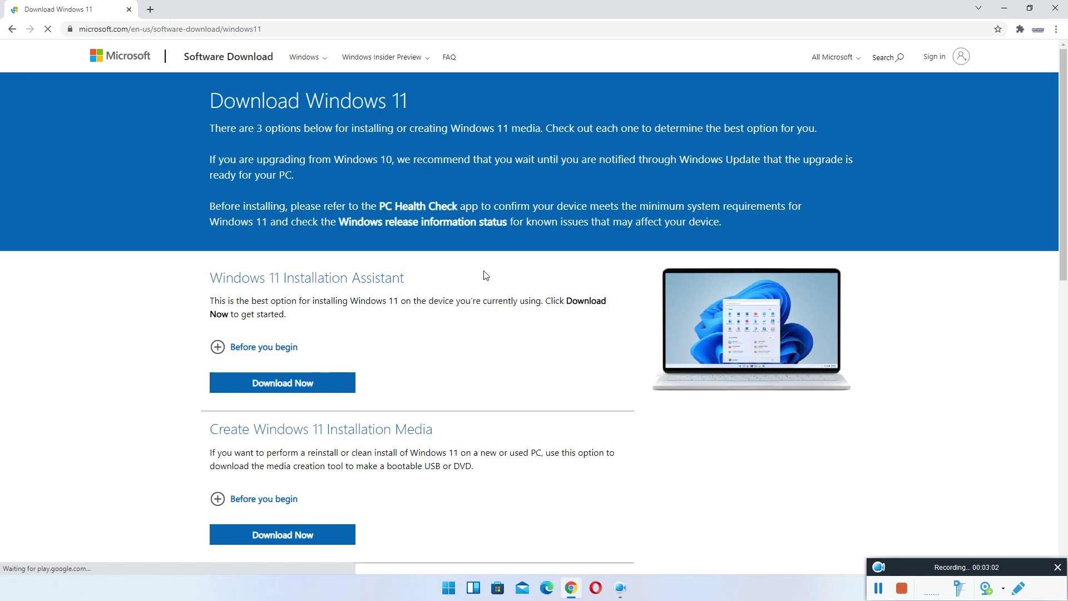
# Examine the Windows 11 download options and the Installation Assistant's "Before you begin" requirements, and collapse those requirements.
pyautogui.scroll(-2, 484, 276)
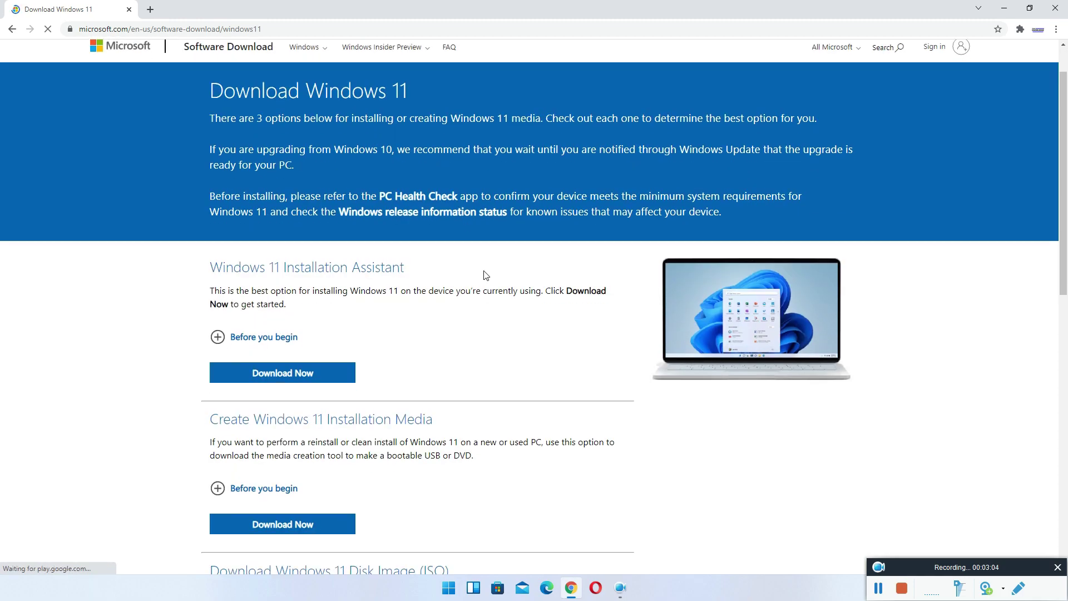
pyautogui.scroll(-4, 484, 277)
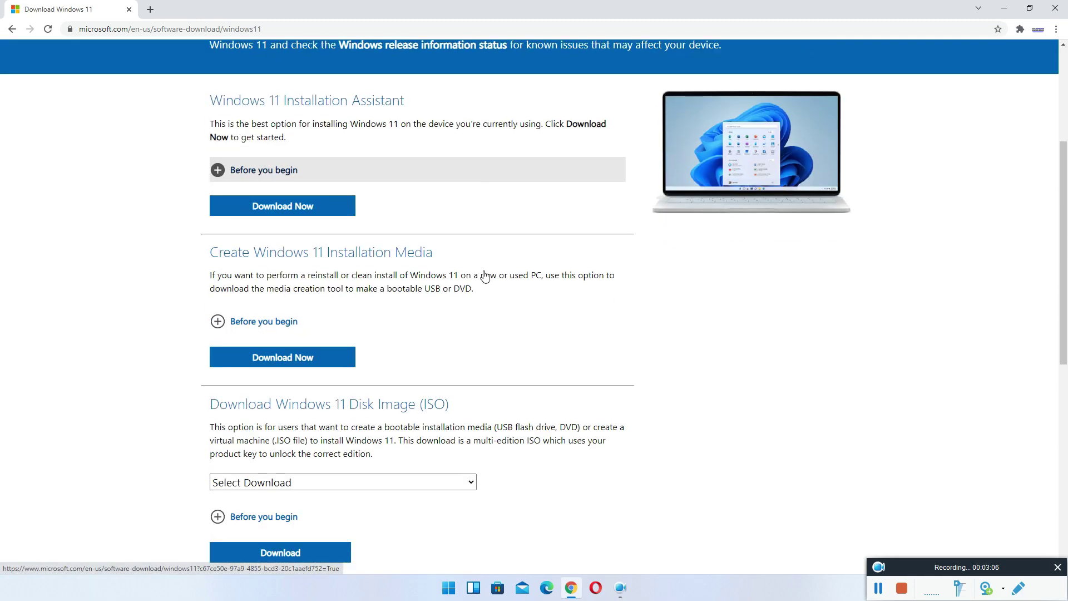
pyautogui.scroll(2, 453, 436)
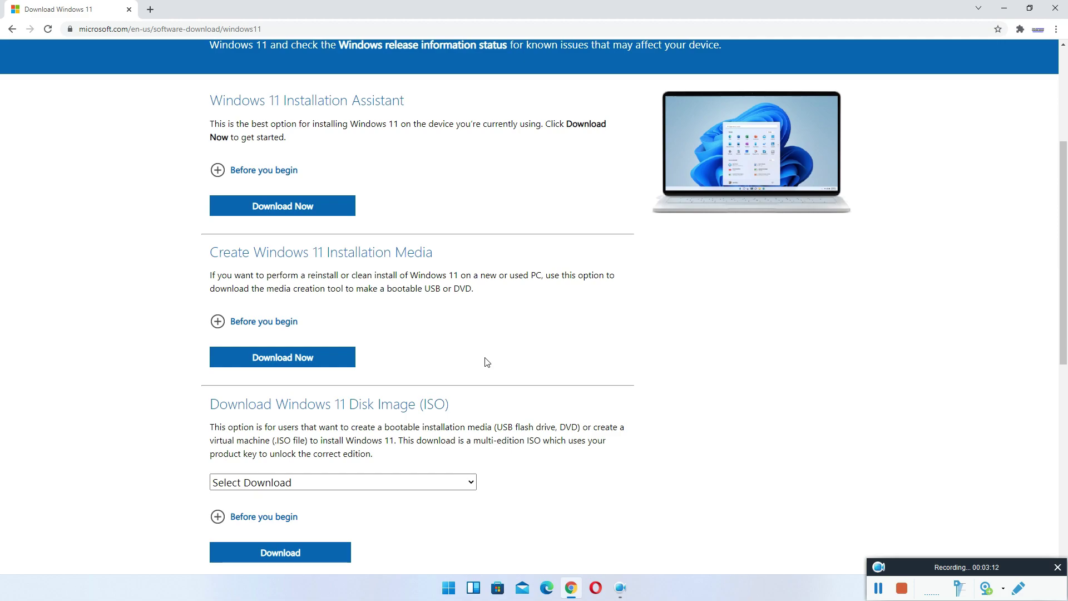
pyautogui.scroll(1, 484, 362)
pyautogui.scroll(-2, 485, 358)
pyautogui.scroll(-1, 486, 359)
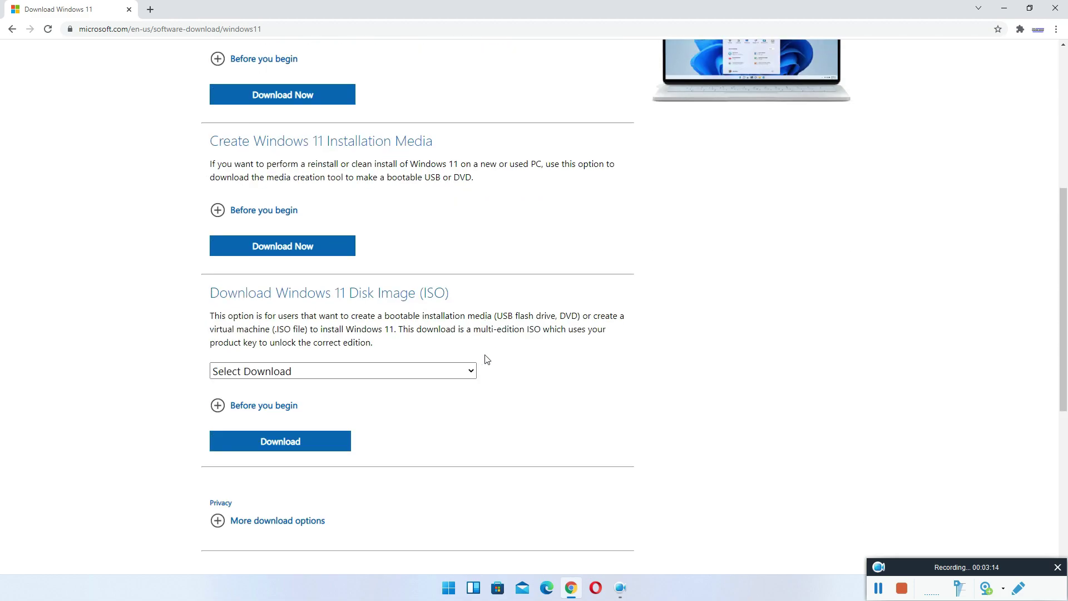
pyautogui.scroll(-3, 486, 359)
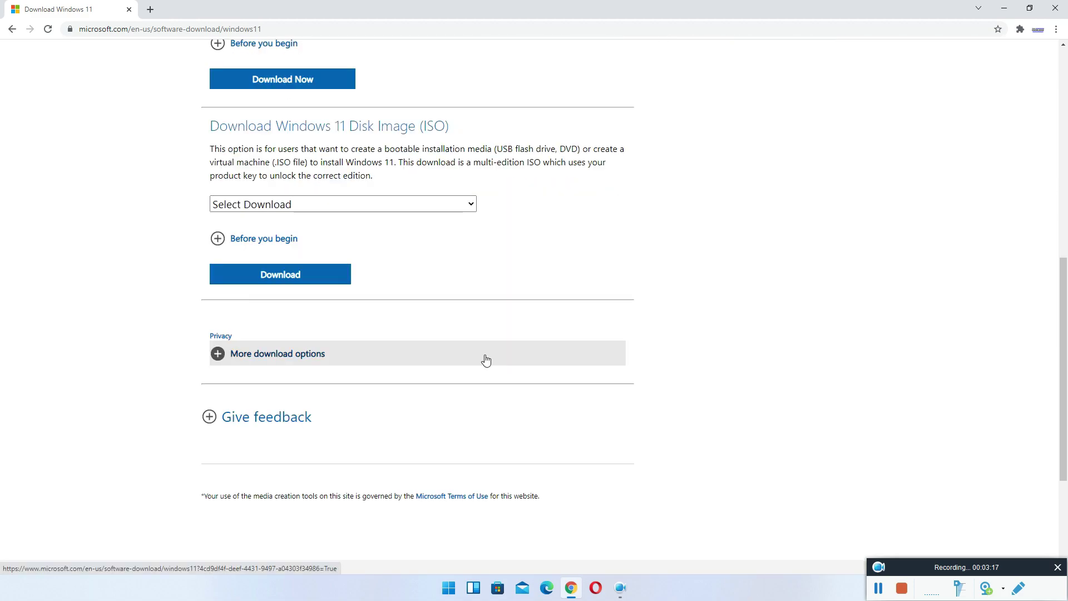
pyautogui.scroll(7, 486, 360)
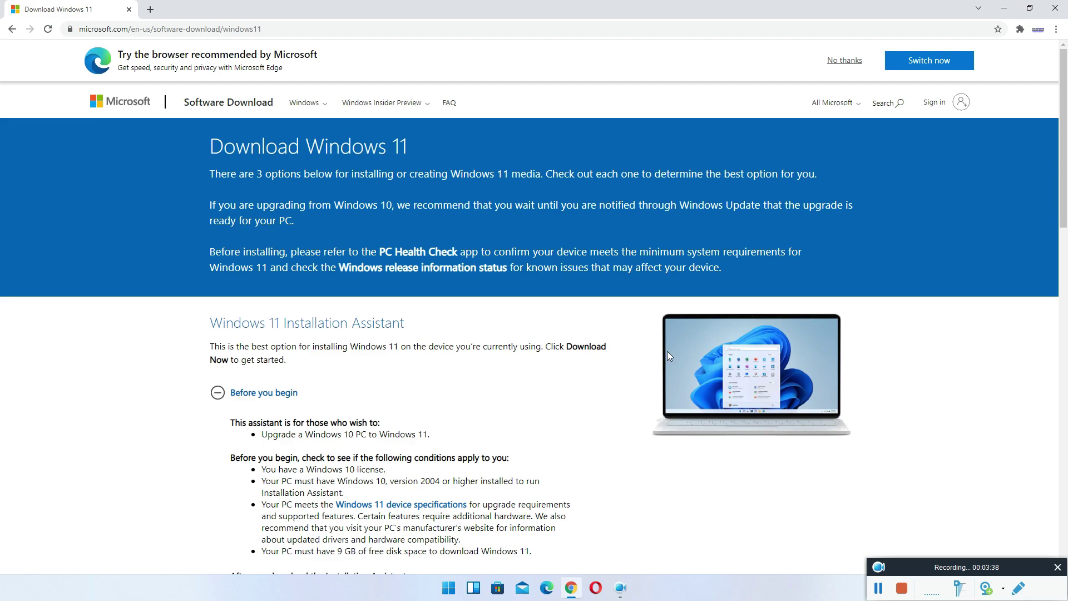
pyautogui.scroll(-4, 666, 351)
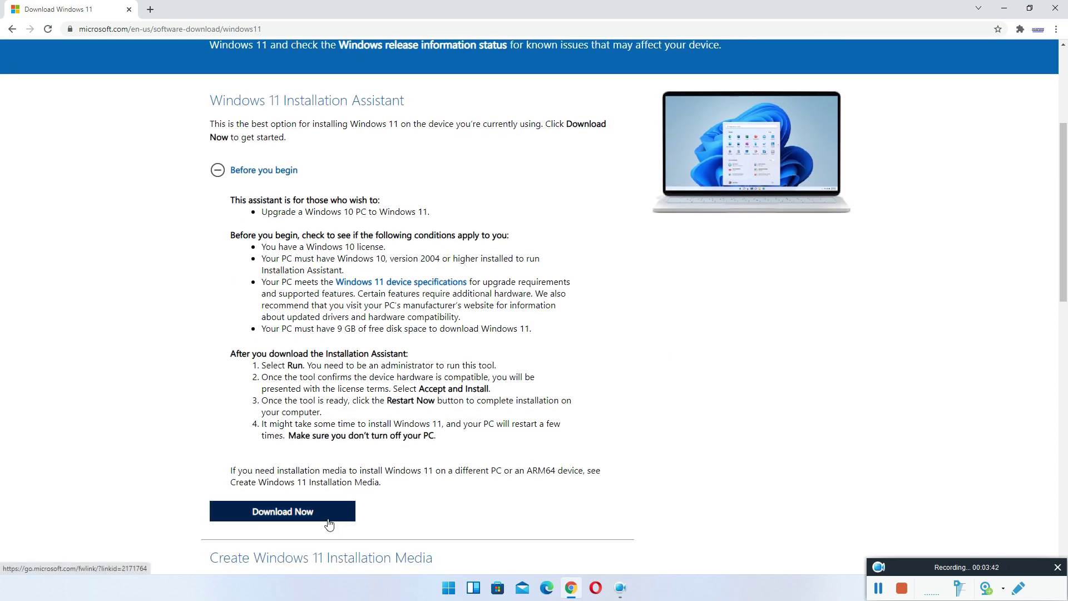
pyautogui.click(217, 174)
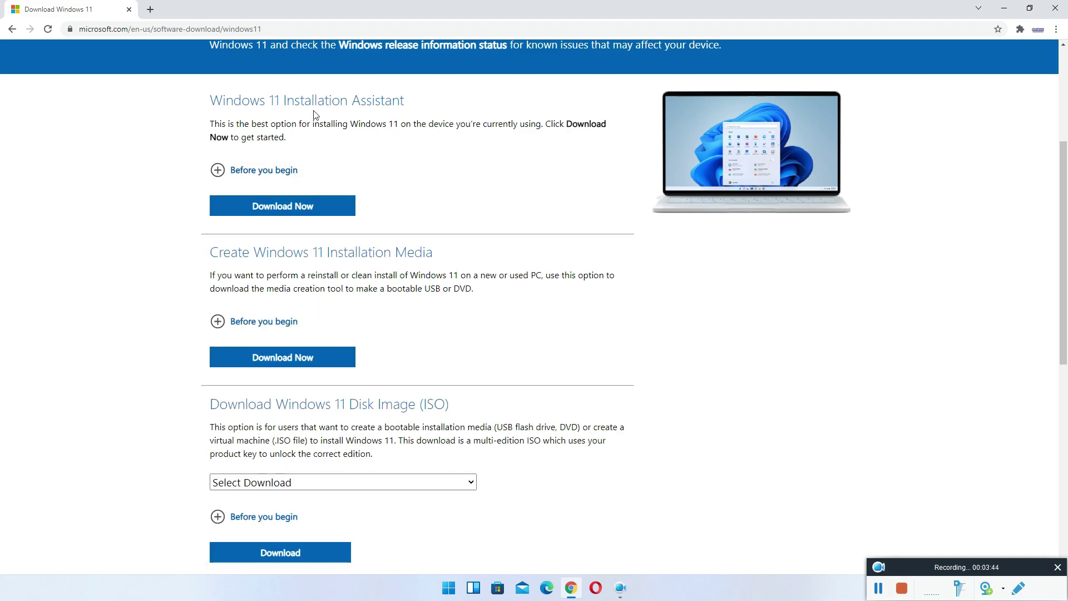
# Download the Windows 11 Installation Assistant as Windows11InstallationAssistant_2.exe, open the downloaded file and dismiss the download manager's message.
pyautogui.click(326, 215)
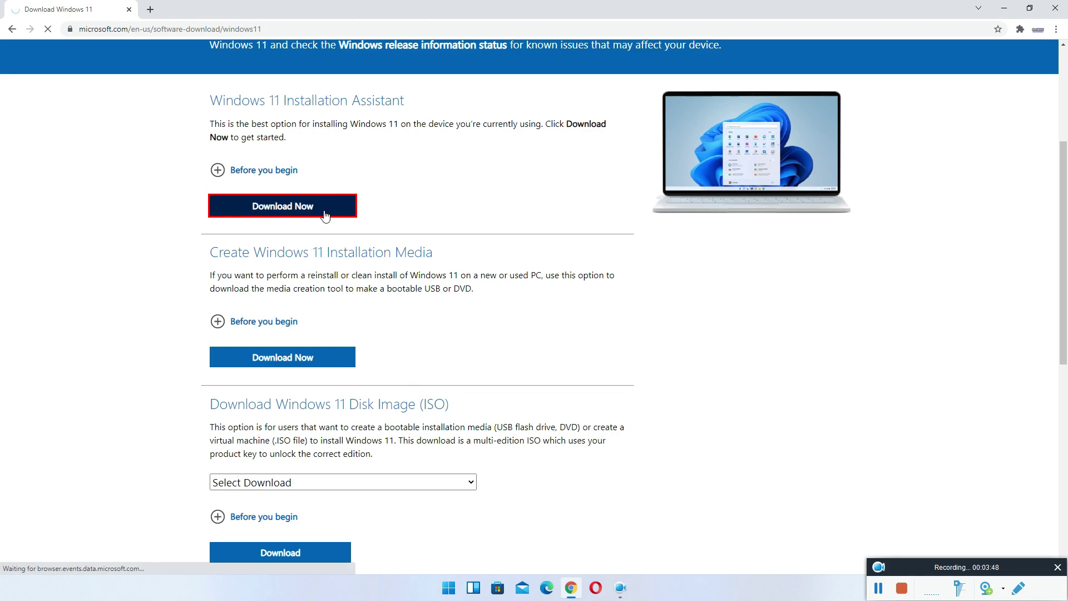
pyautogui.click(511, 331)
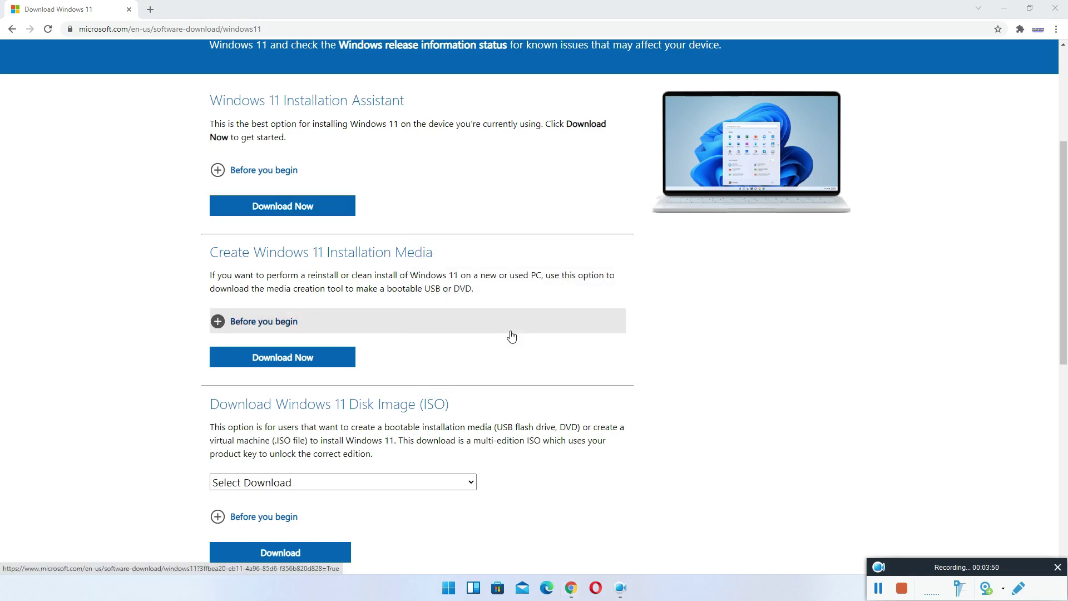
pyautogui.click(515, 343)
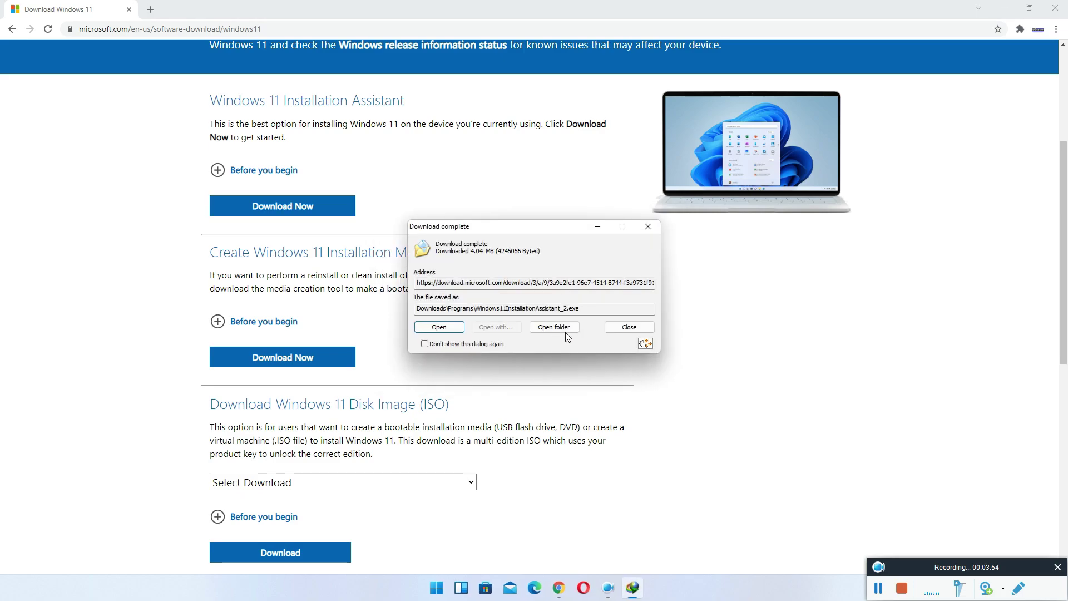
pyautogui.click(439, 327)
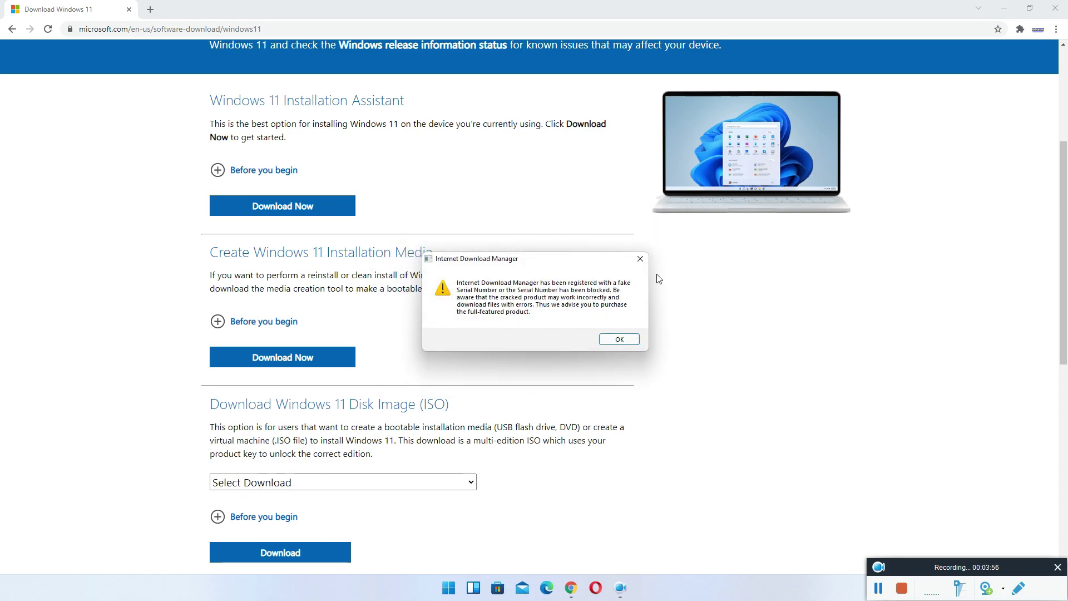
pyautogui.click(640, 259)
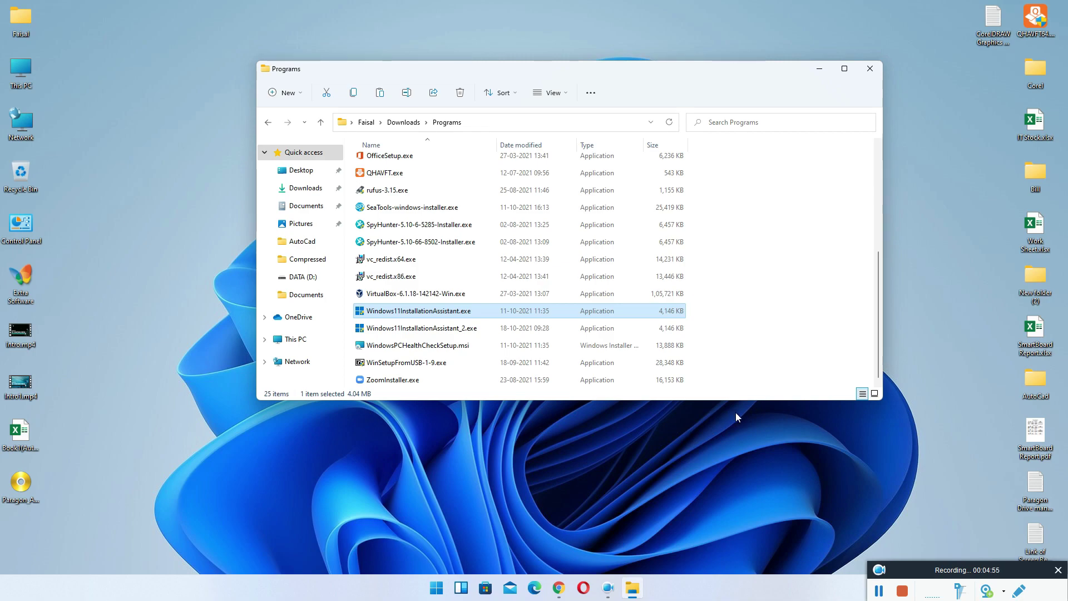
# Minimize the Programs folder window and switch back to Chrome to review the installation media and disk image download options.
pyautogui.click(827, 68)
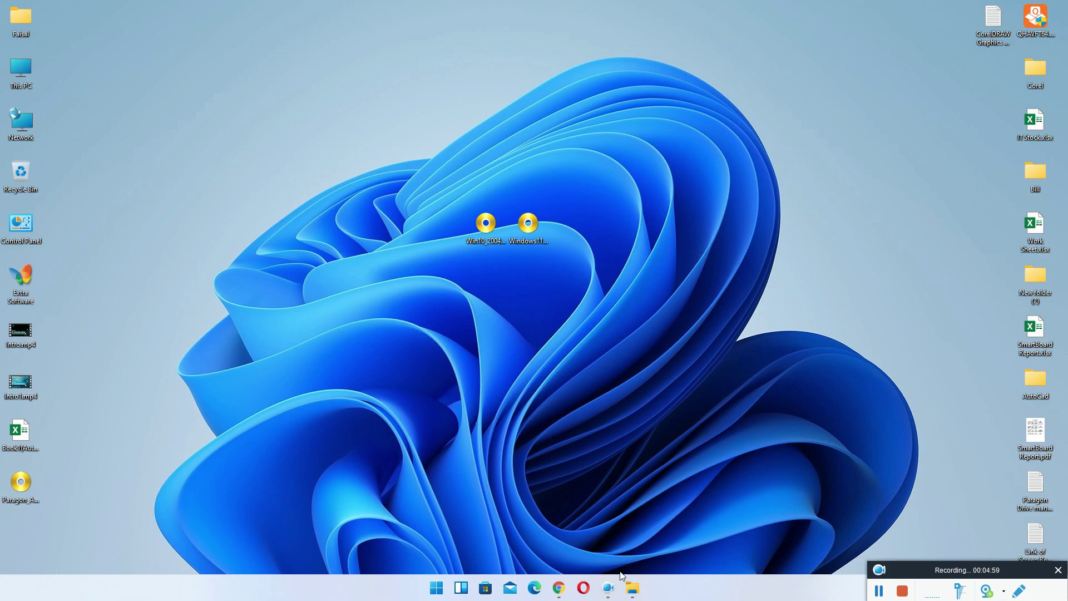
pyautogui.moveTo(621, 575)
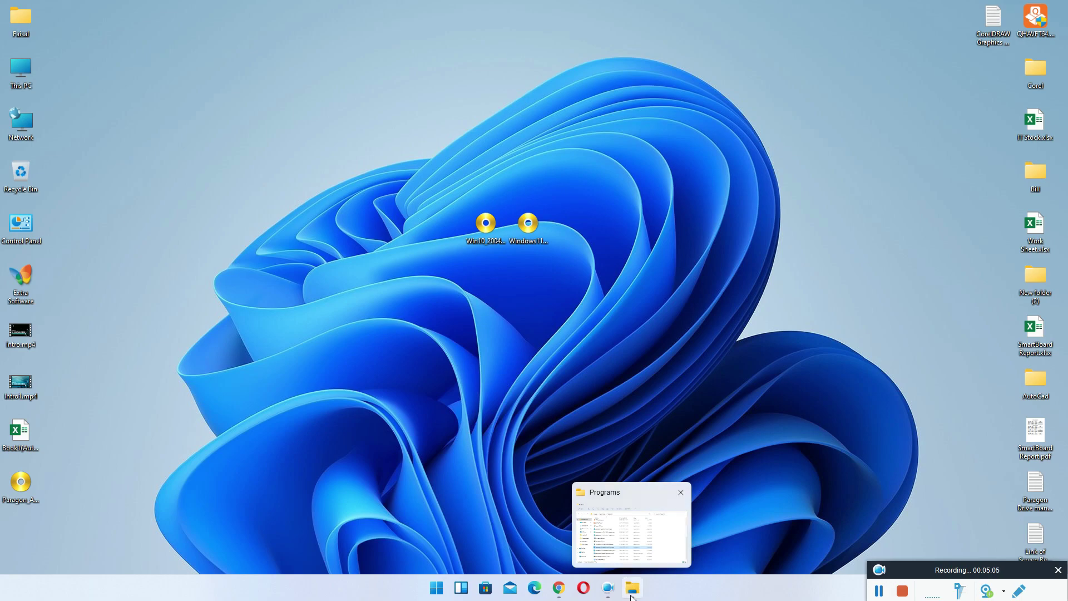
pyautogui.click(558, 588)
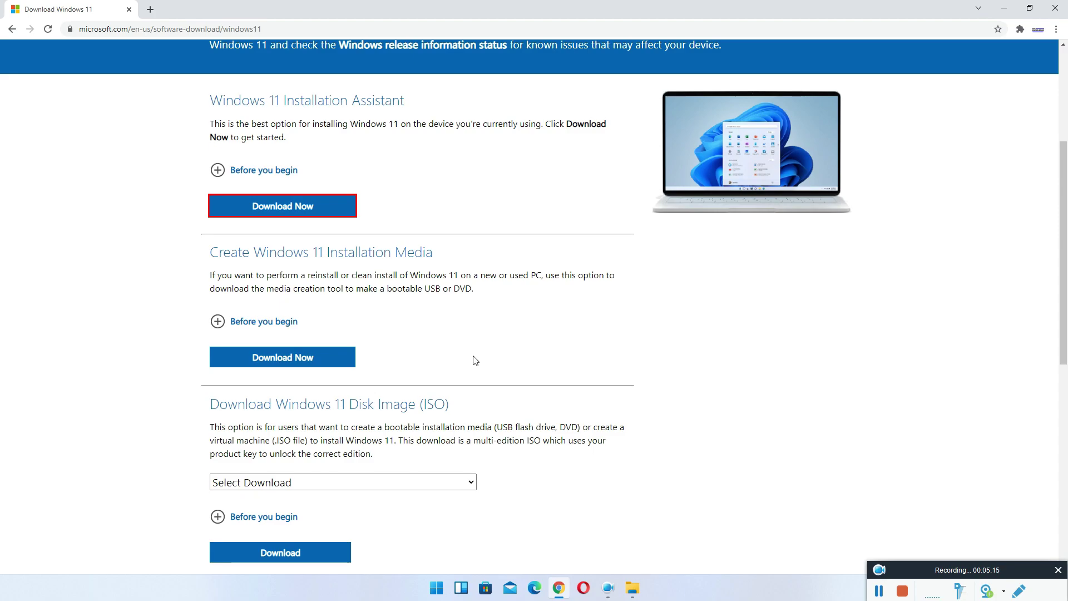
pyautogui.scroll(-2, 456, 472)
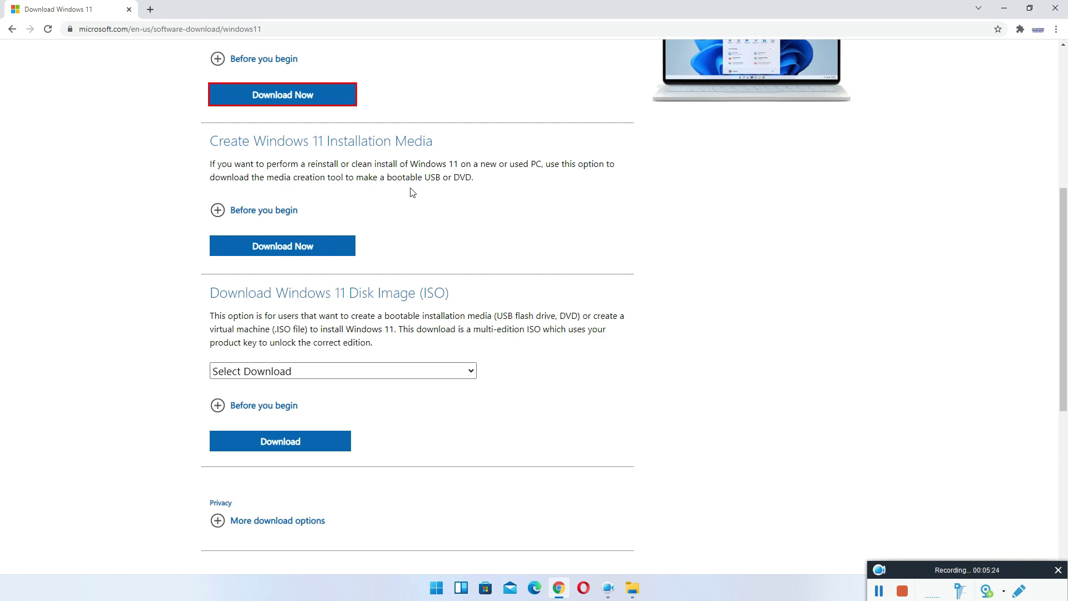
pyautogui.scroll(2, 411, 192)
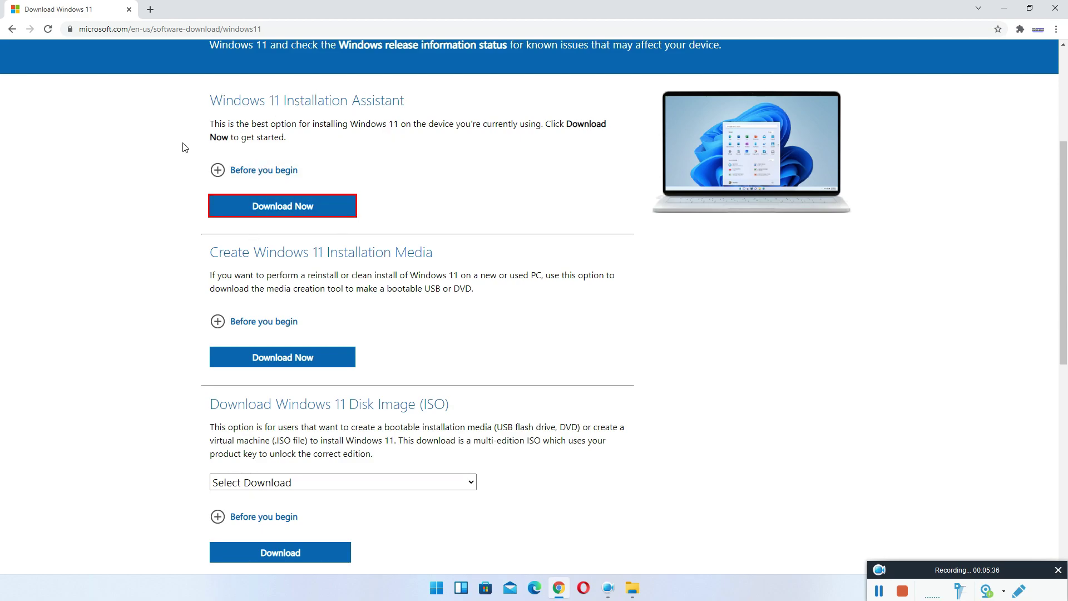
# Download the Windows 11 media creation tool as a duplicate with a numbered file name, MediaCreationToolW11_2.exe.
pyautogui.click(298, 357)
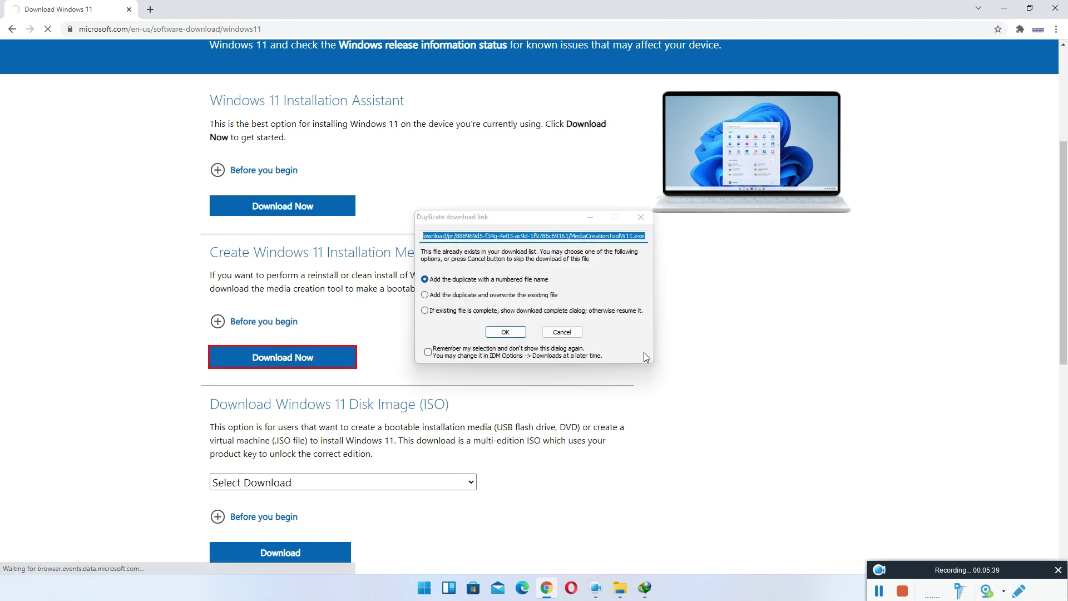
pyautogui.click(507, 332)
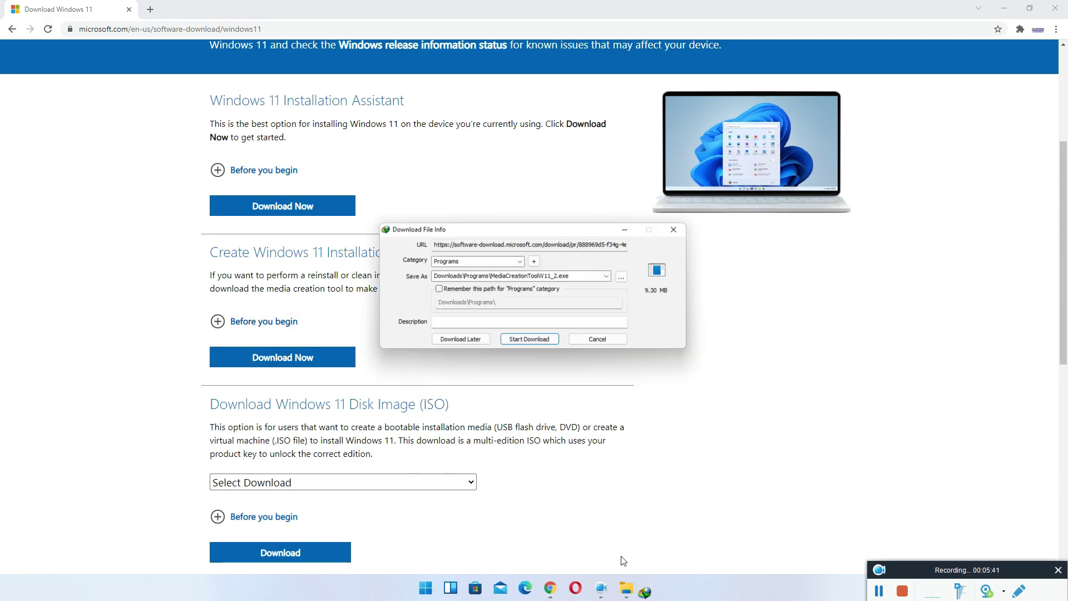
pyautogui.click(530, 341)
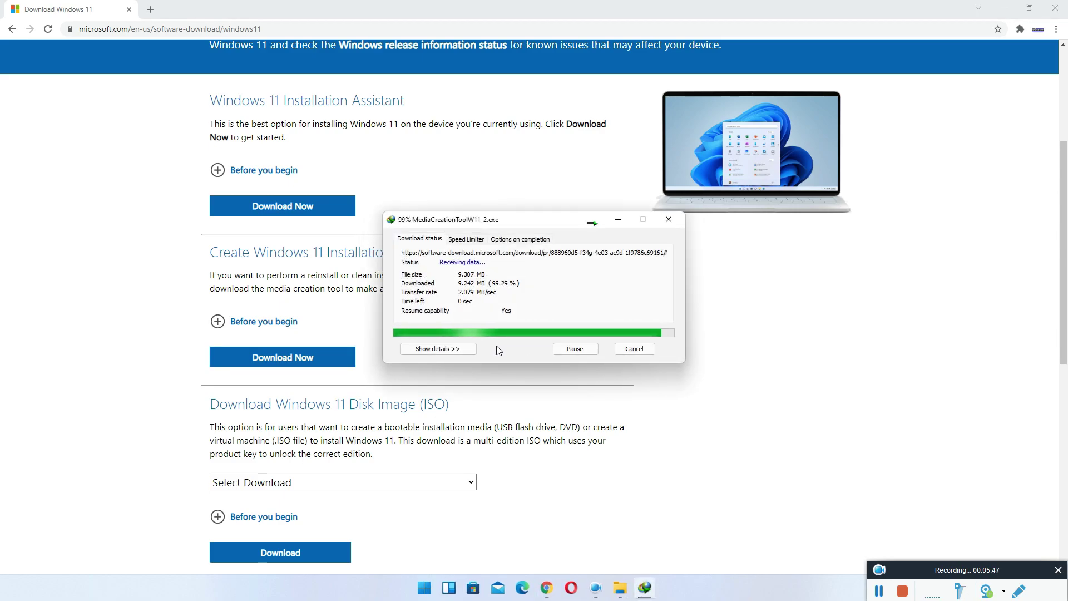
# Open the downloaded media creation tool, skim its license terms and accept them.
pyautogui.click(456, 330)
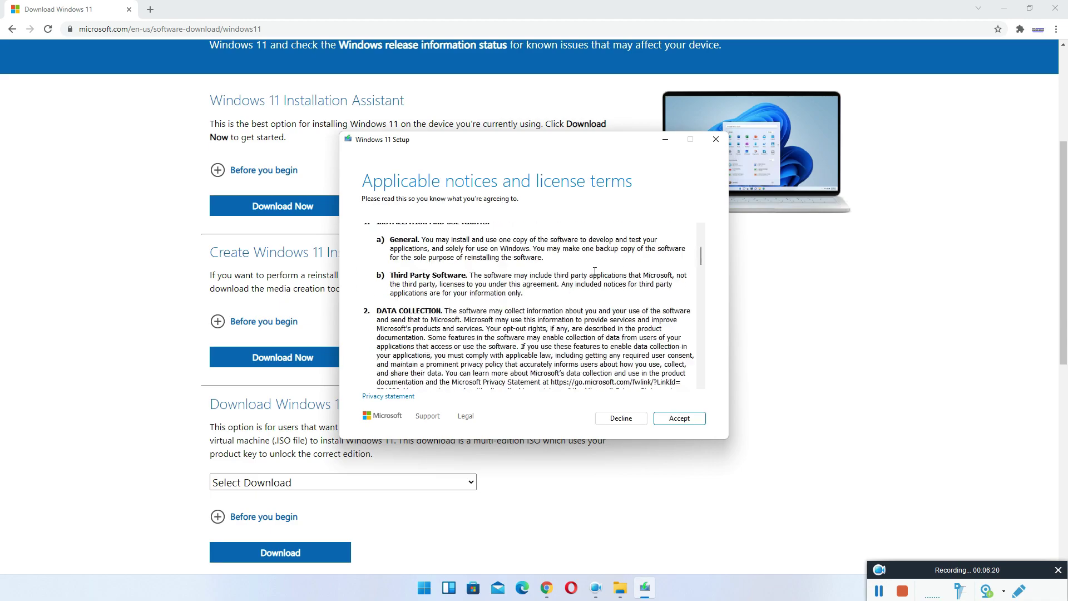
pyautogui.scroll(-10, 534, 312)
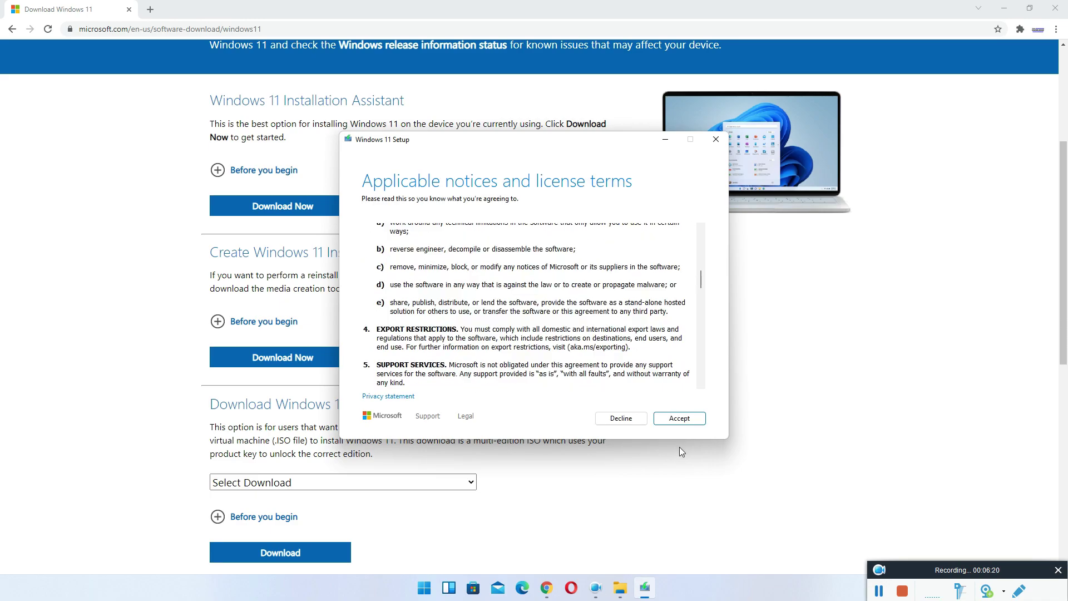
pyautogui.click(681, 418)
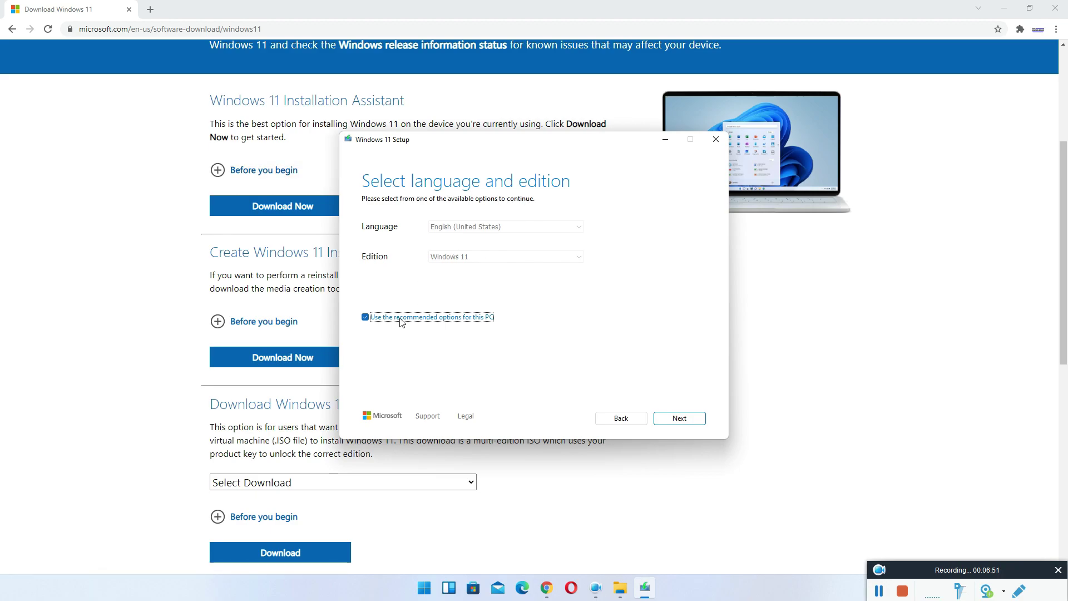
# Look through the language and edition choices, re-enable the recommended options for this PC and continue.
pyautogui.click(429, 320)
pyautogui.click(491, 231)
pyautogui.click(491, 234)
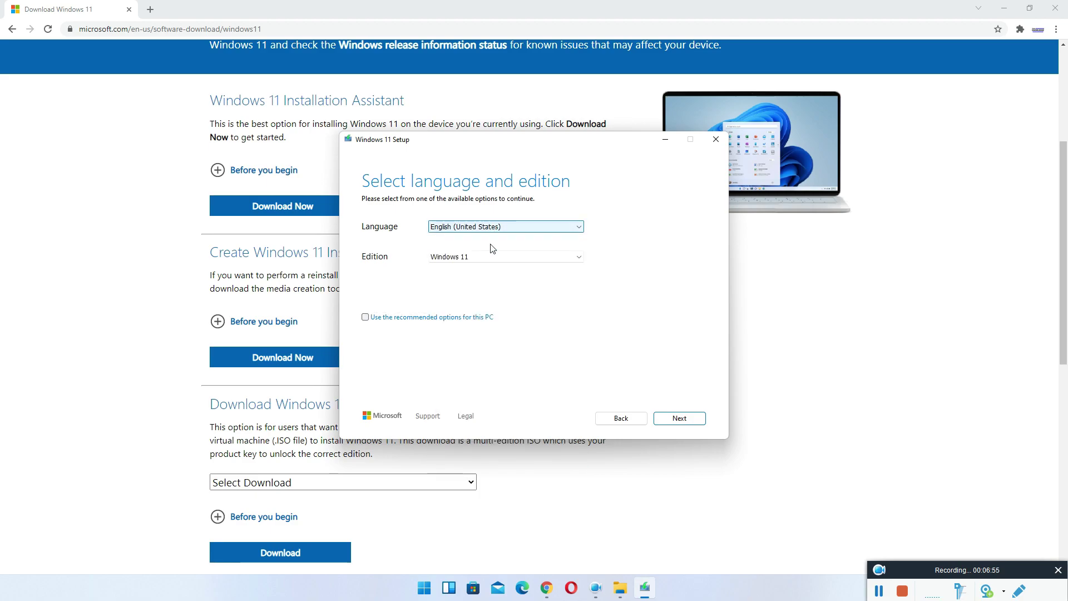
pyautogui.click(496, 258)
pyautogui.click(496, 259)
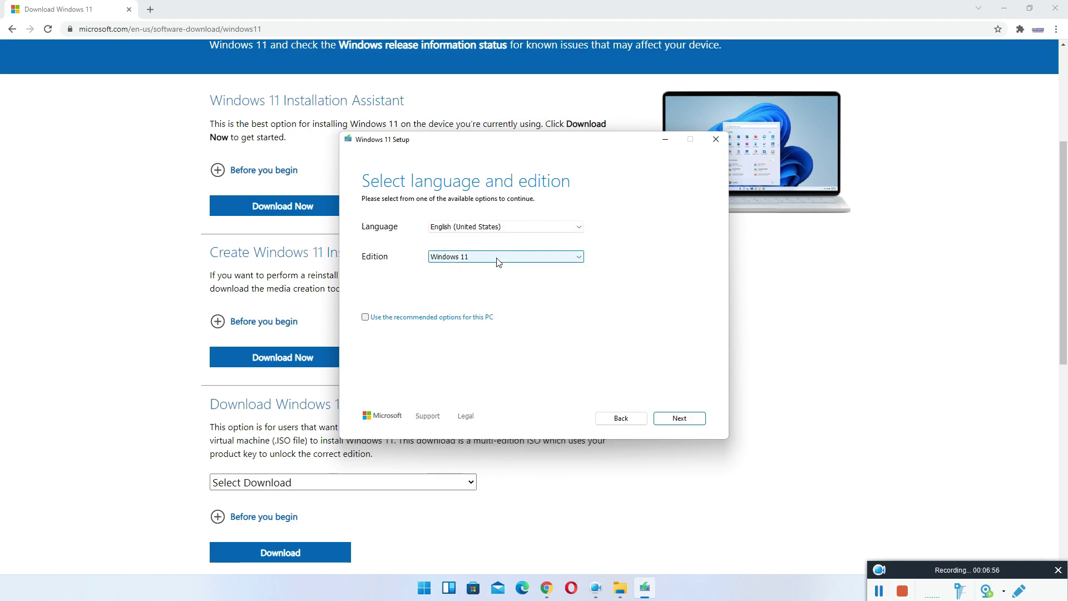
pyautogui.click(464, 317)
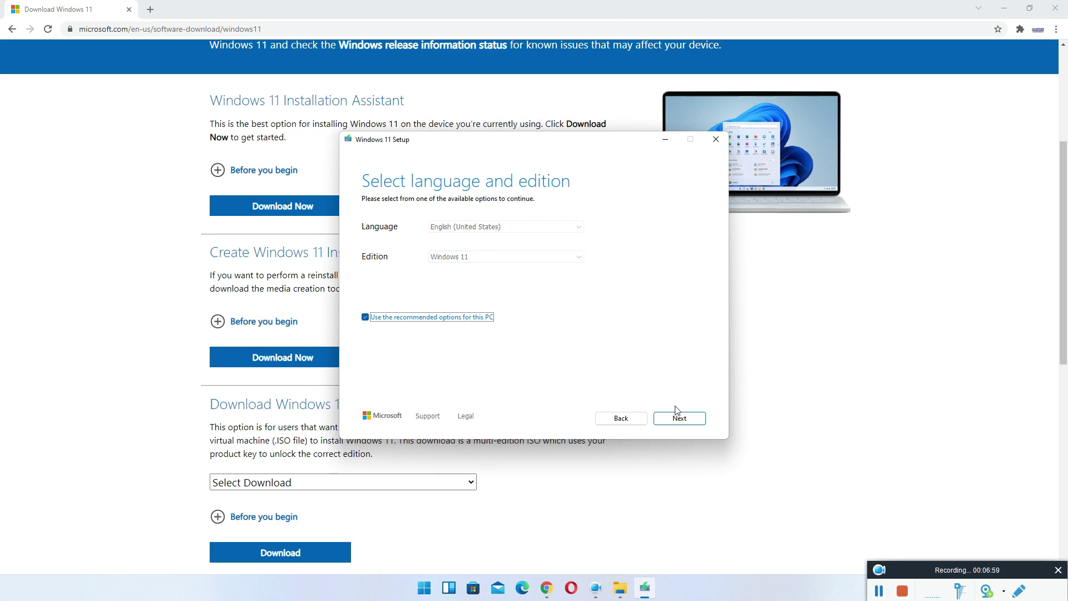
pyautogui.click(680, 421)
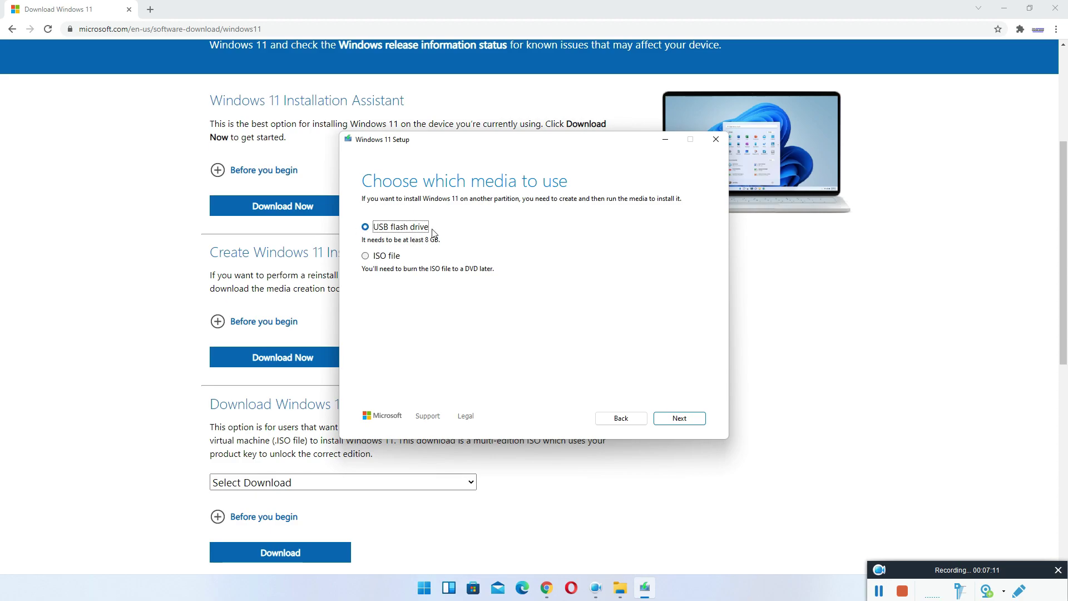
# Choose ISO file as the media and save it as Windows.iso on the Desktop to begin the Windows 11 download.
pyautogui.click(383, 257)
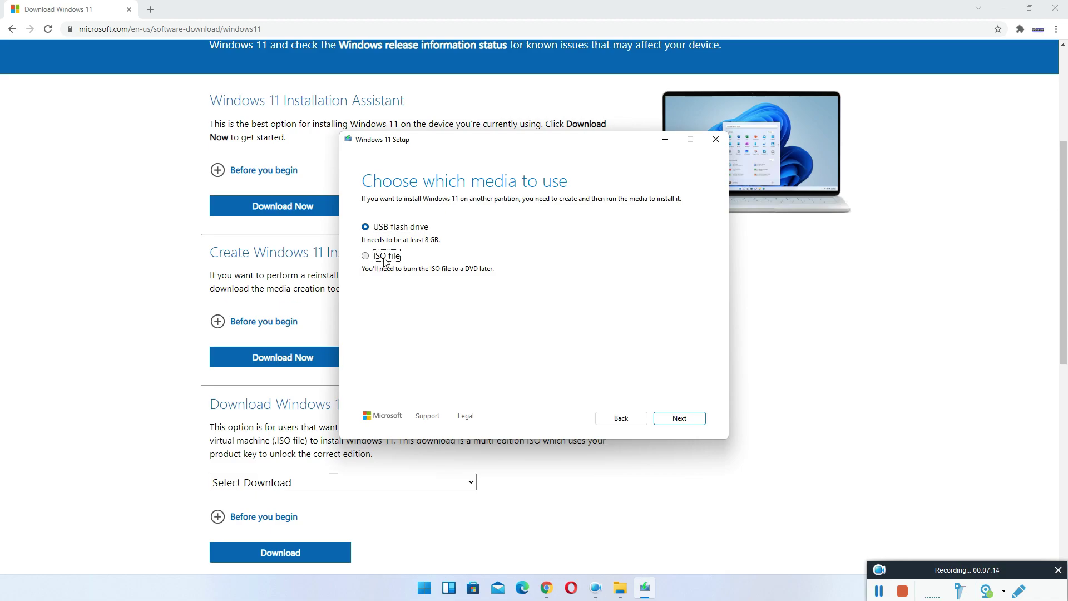
pyautogui.click(679, 419)
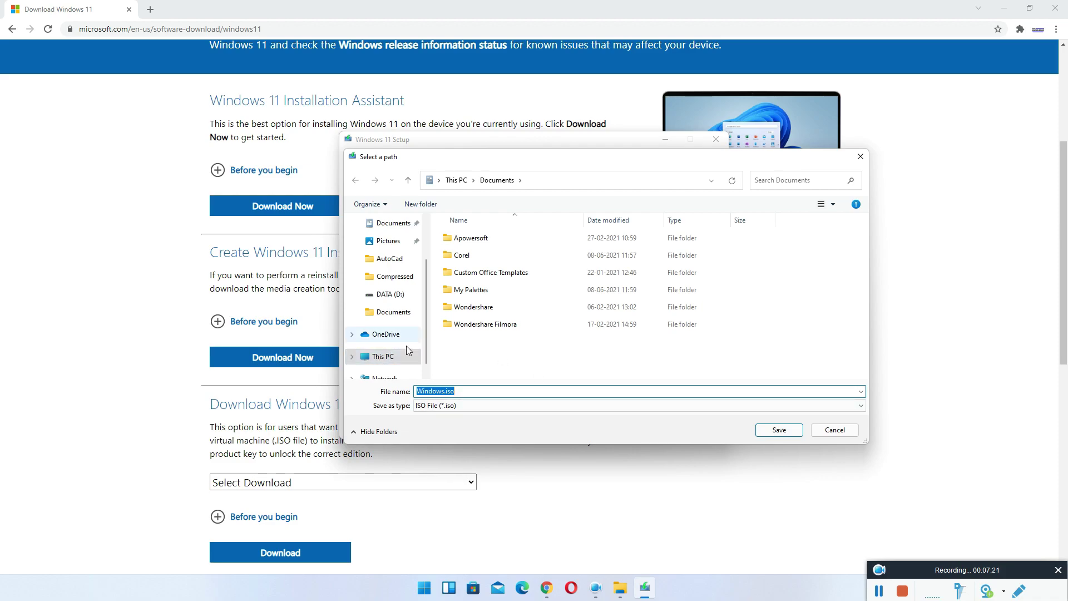
pyautogui.click(440, 181)
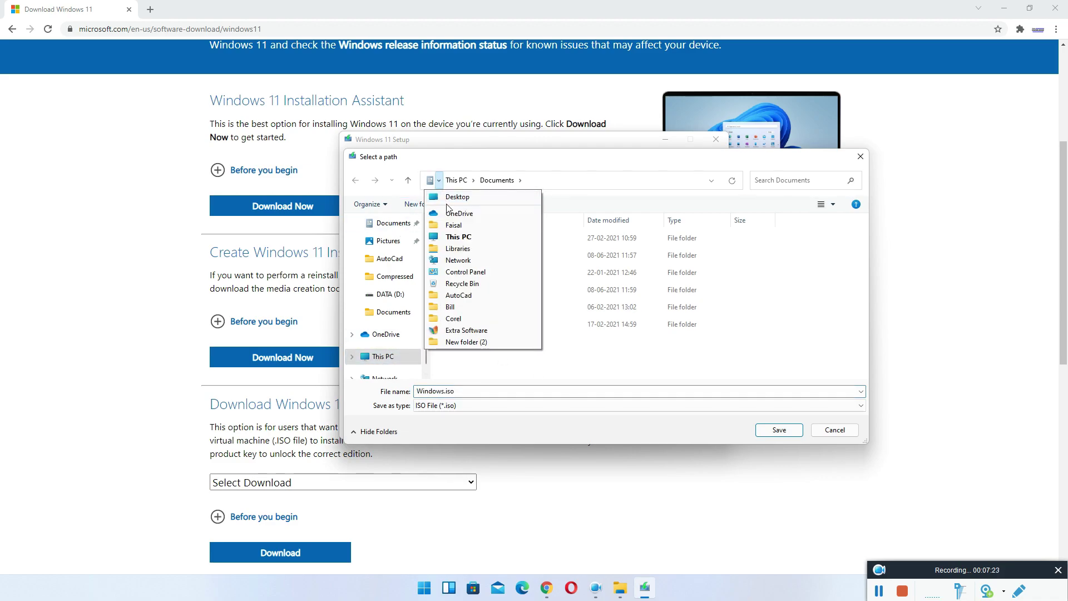
pyautogui.click(450, 199)
pyautogui.click(768, 431)
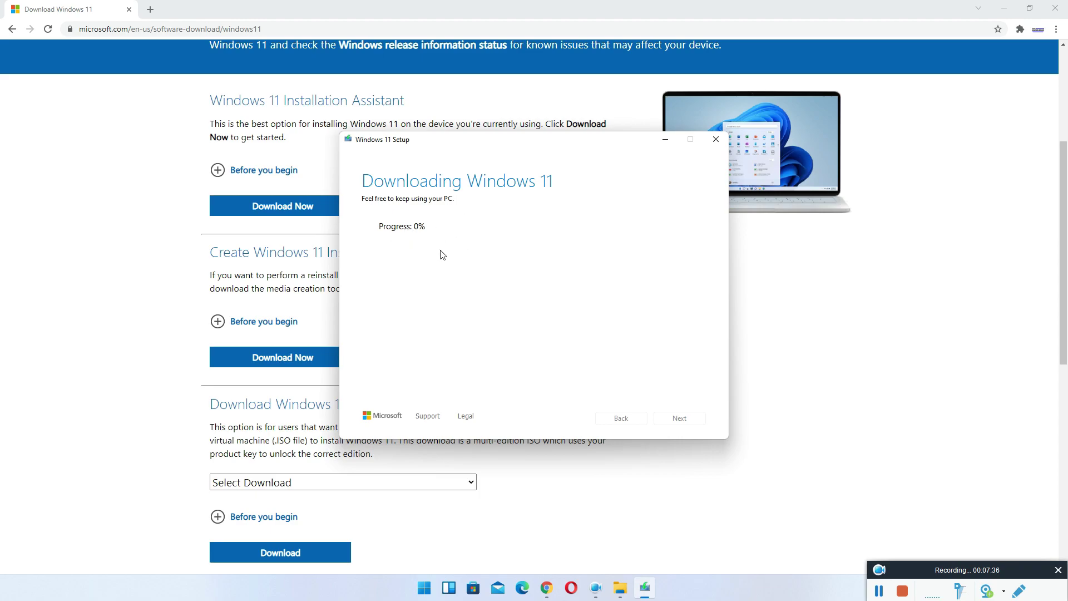
# Quit the Windows 11 Setup download, confirm quitting and minimize the Chrome window to reveal the desktop.
pyautogui.click(715, 139)
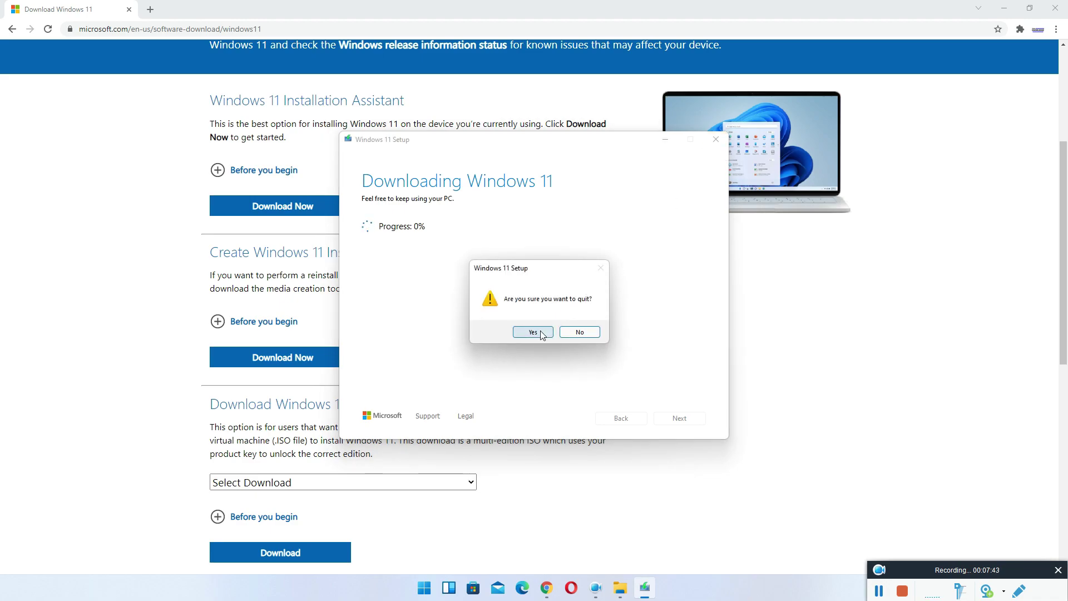
pyautogui.click(534, 332)
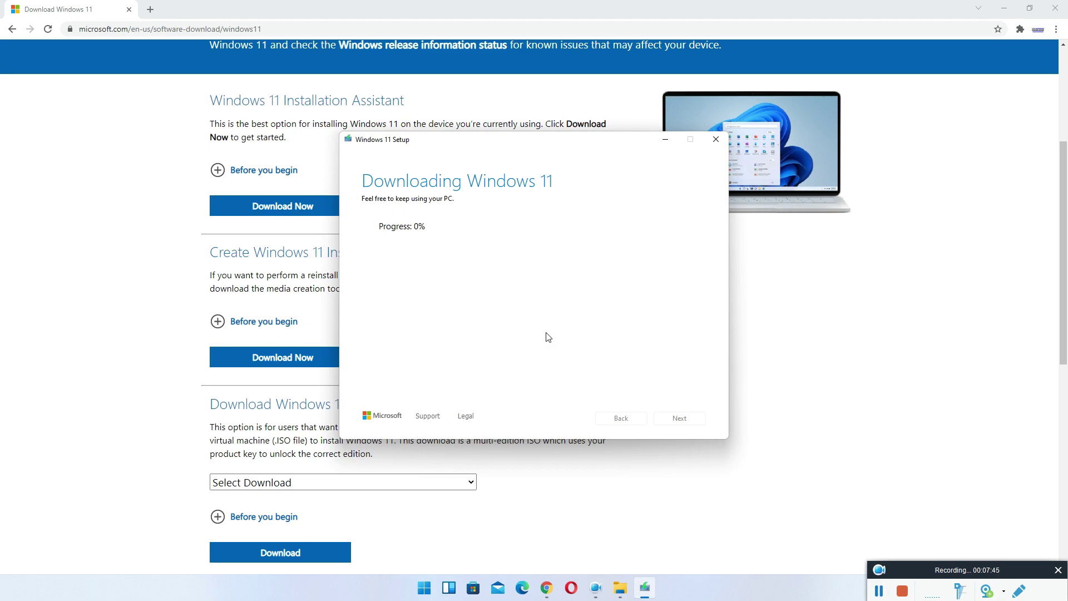
pyautogui.rightClick(642, 597)
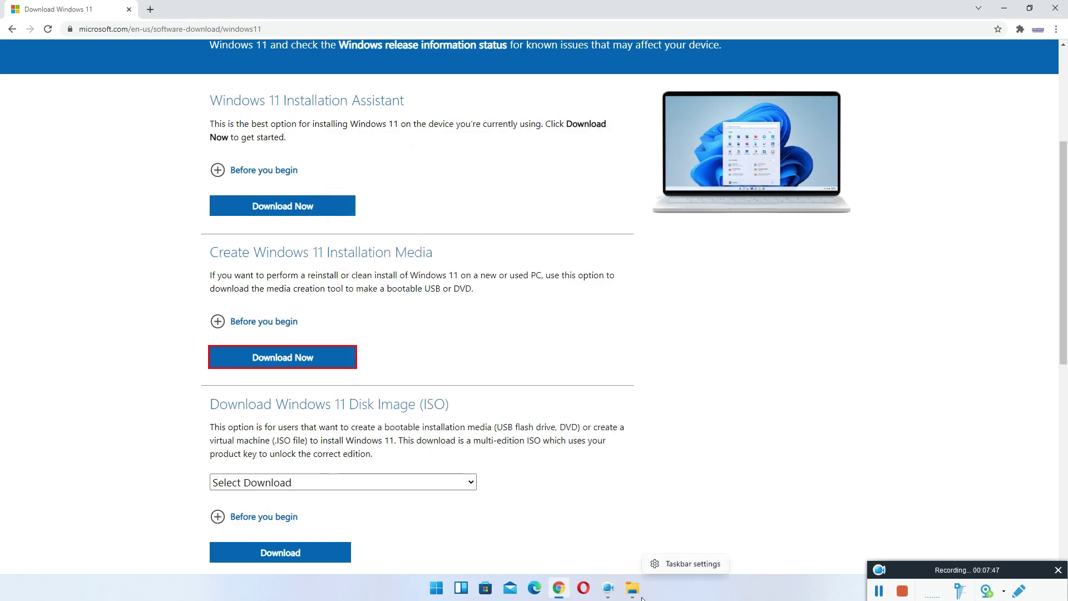
pyautogui.click(1004, 8)
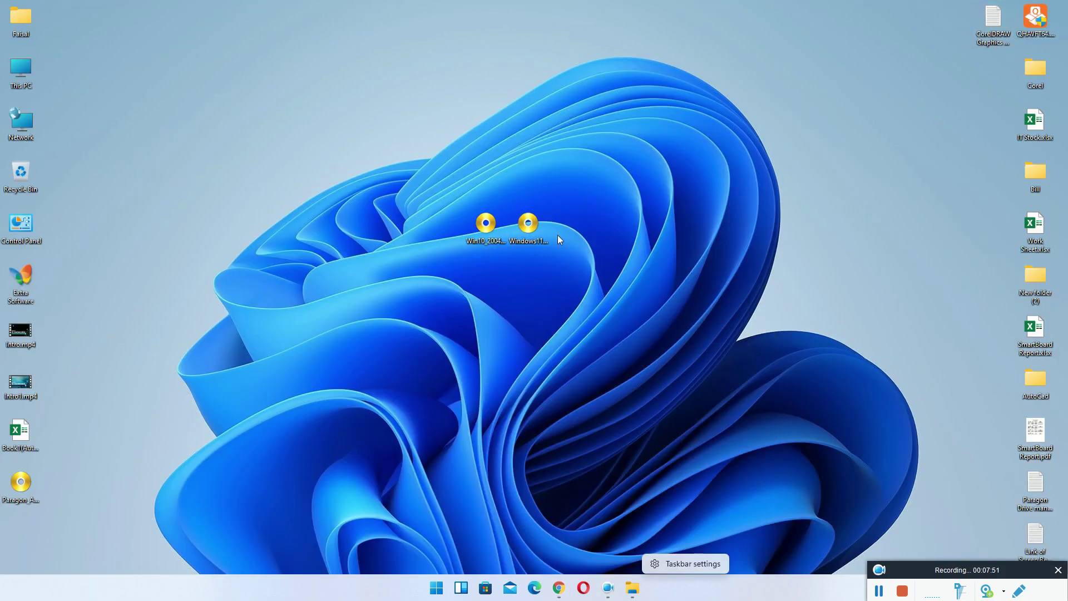
# Open the Windows11.iso disk image from the desktop in PowerISO and reposition its window.
pyautogui.click(547, 231)
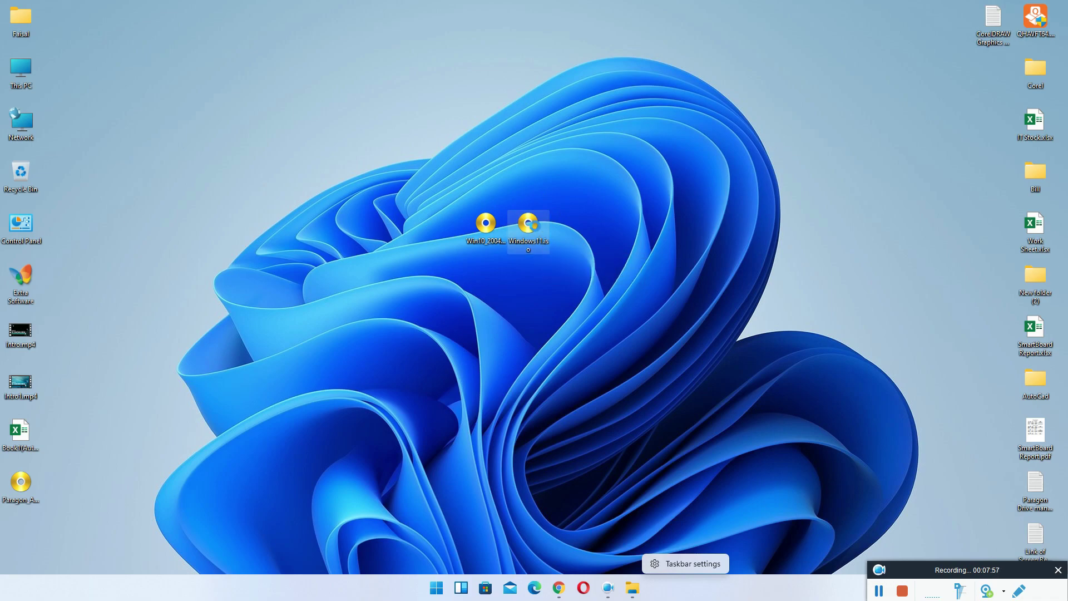
pyautogui.rightClick(535, 226)
pyautogui.click(529, 226)
pyautogui.doubleClick(529, 226)
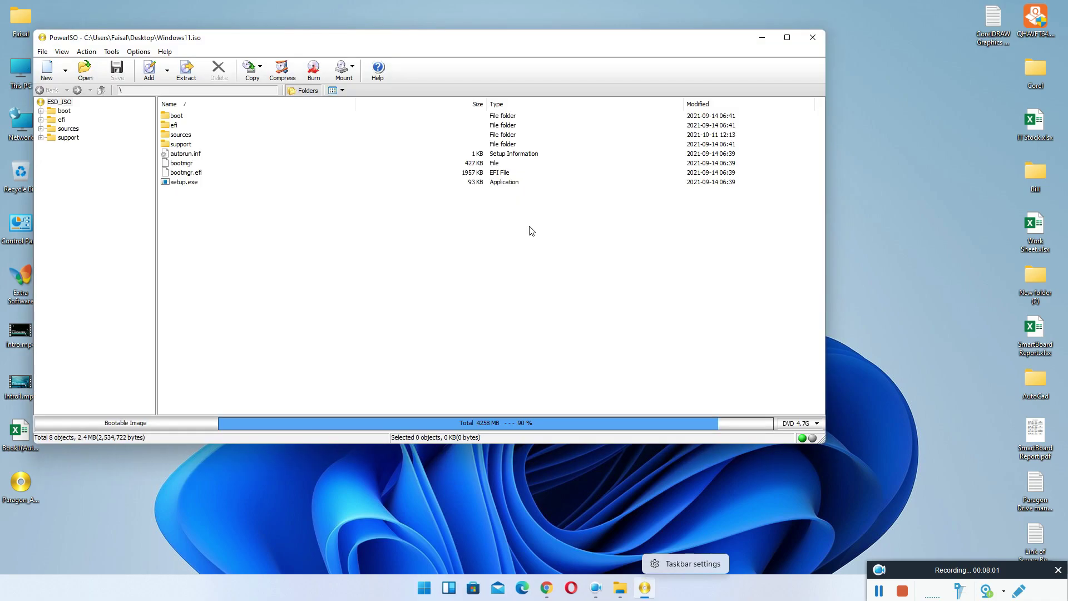
pyautogui.moveTo(592, 39); pyautogui.dragTo(747, 51)
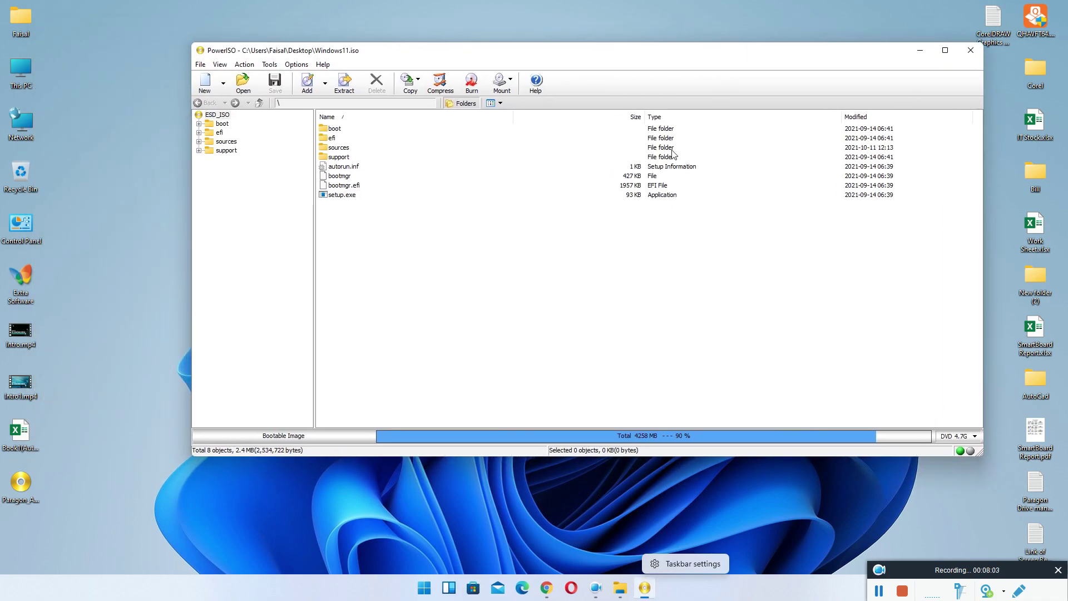
# Run setup.exe from the disk image by extracting all files to a temporary folder, and minimize the PowerISO window.
pyautogui.doubleClick(351, 196)
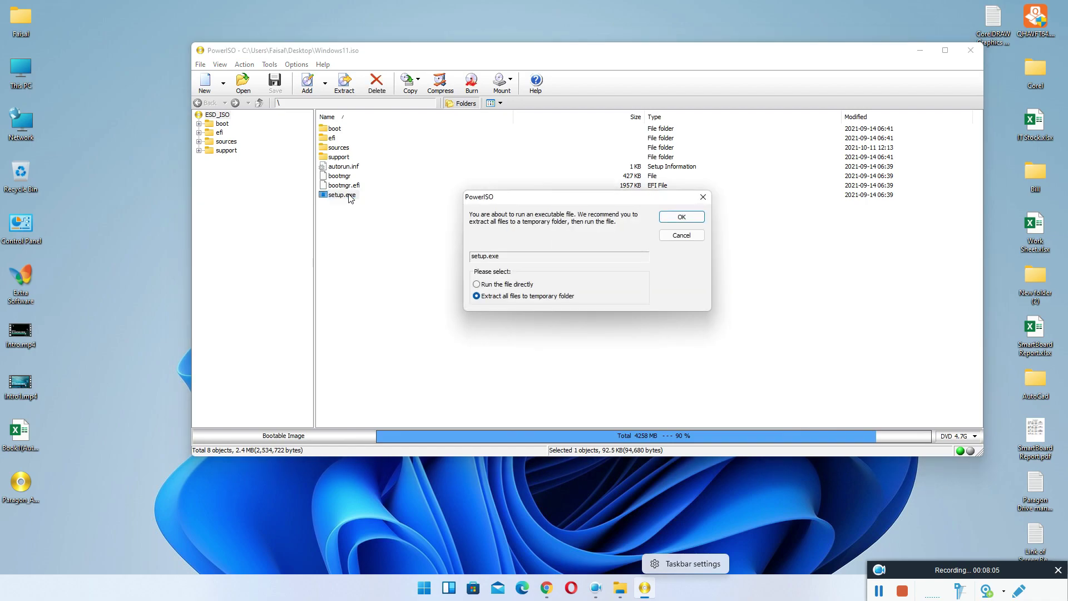
pyautogui.click(693, 215)
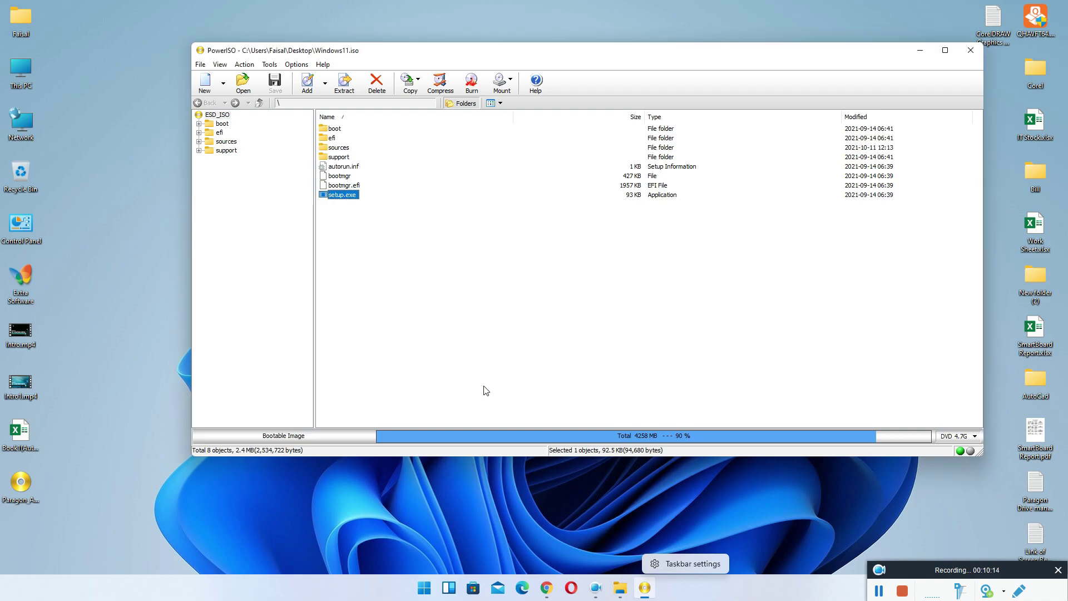
pyautogui.click(920, 50)
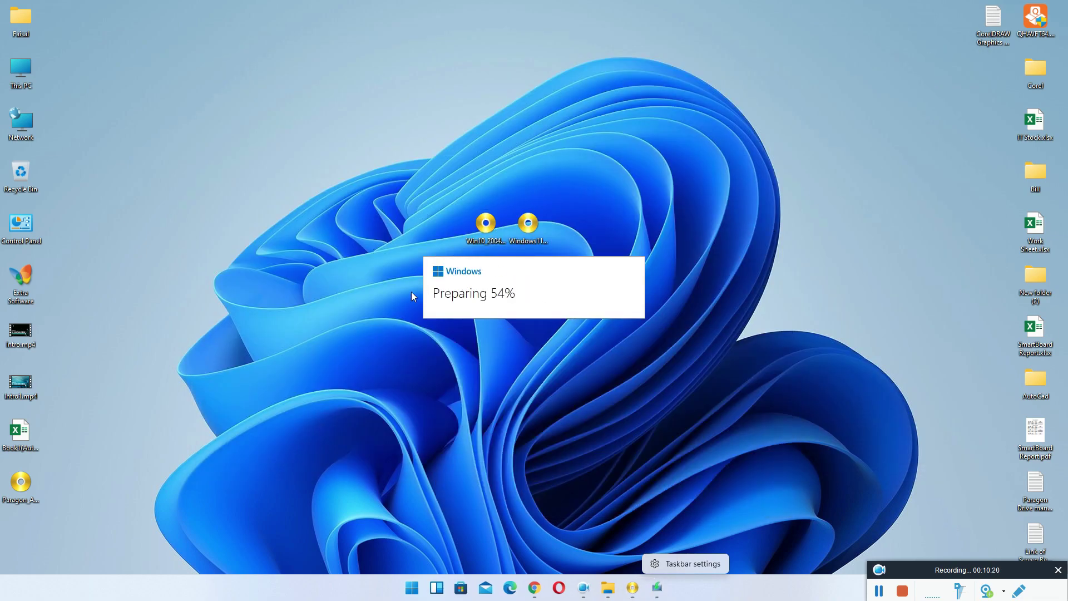
pyautogui.click(711, 570)
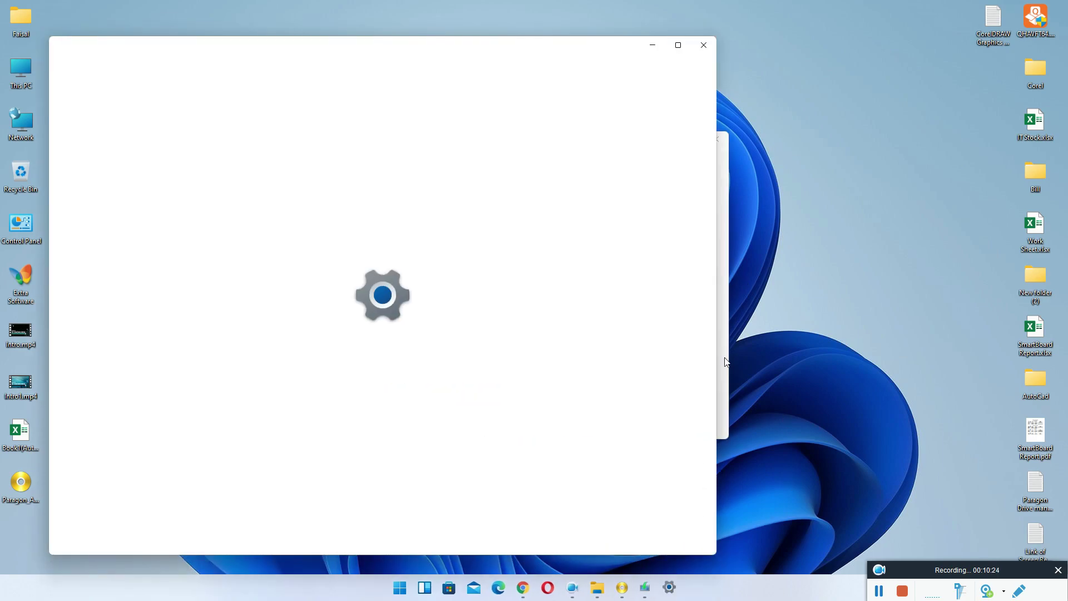
pyautogui.click(704, 45)
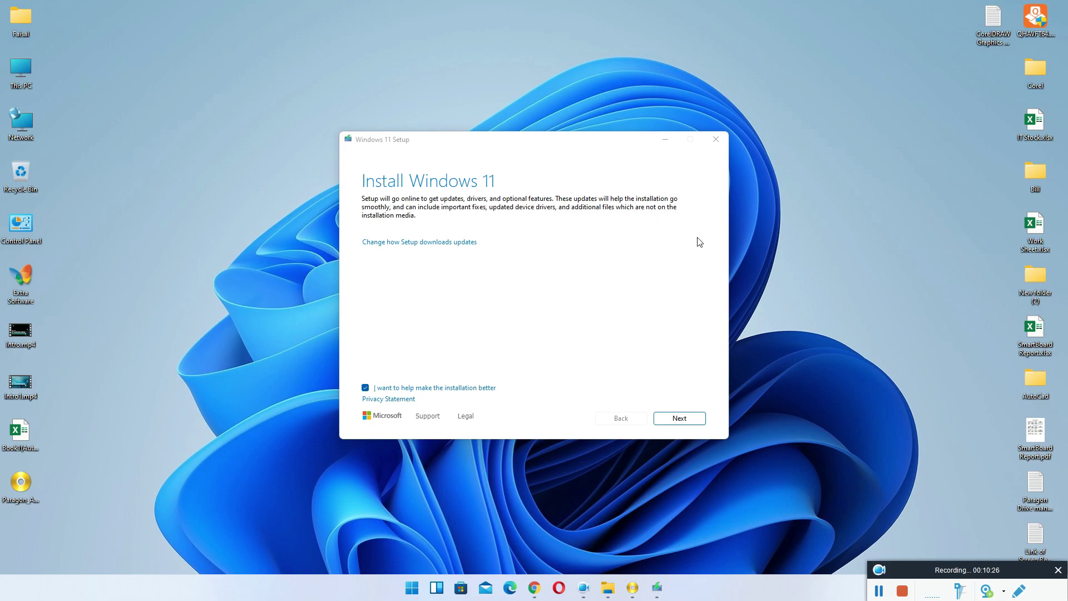
# Set update downloads to "Not right now", opt out of helping make the installation better, and continue the Windows 11 installation.
pyautogui.moveTo(454, 145); pyautogui.dragTo(589, 132)
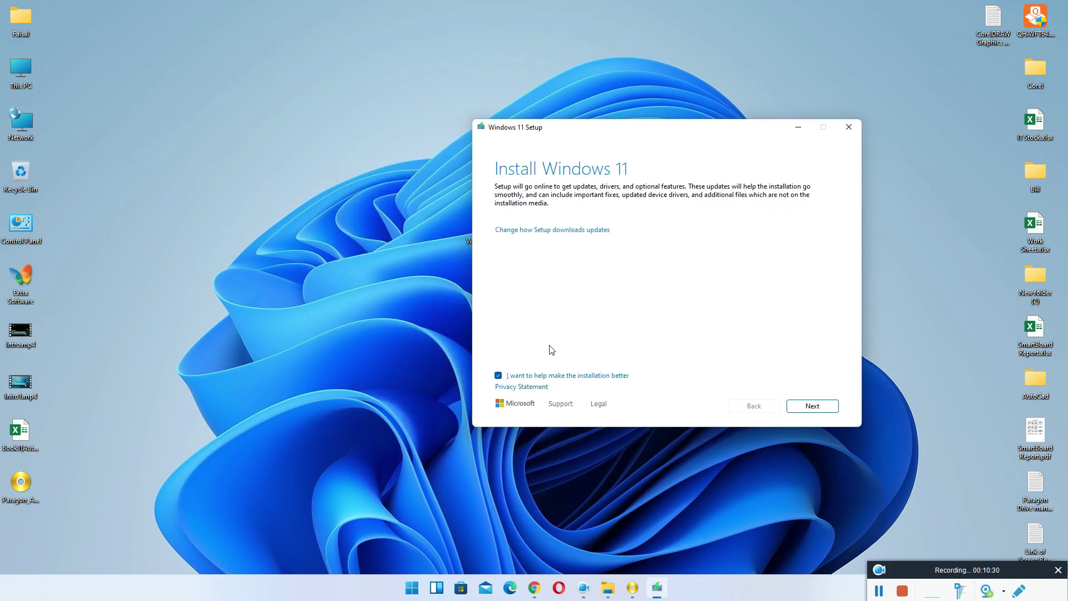
pyautogui.click(551, 236)
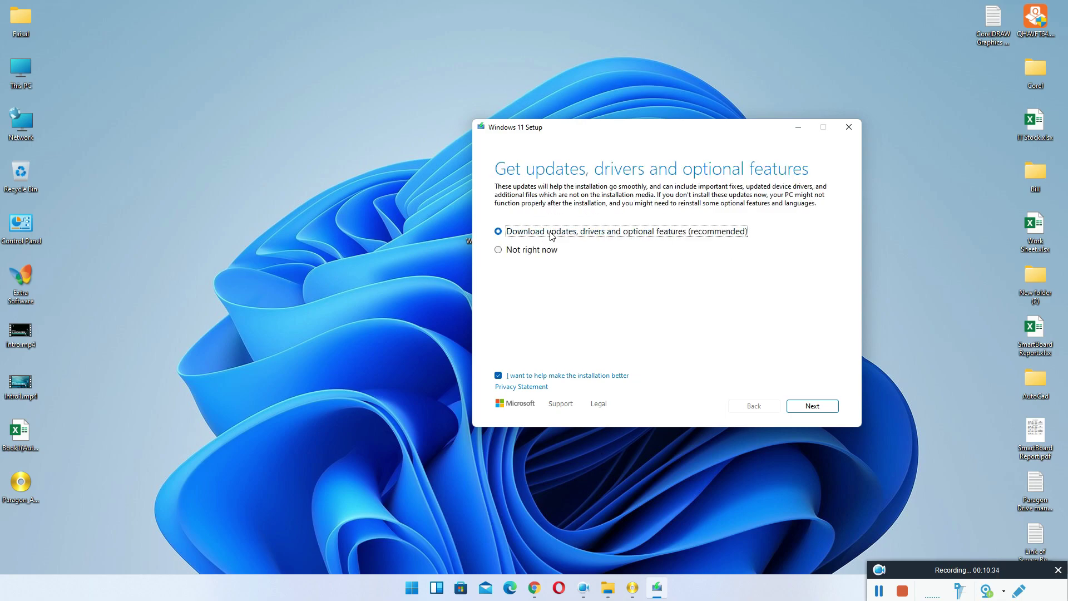
pyautogui.click(550, 253)
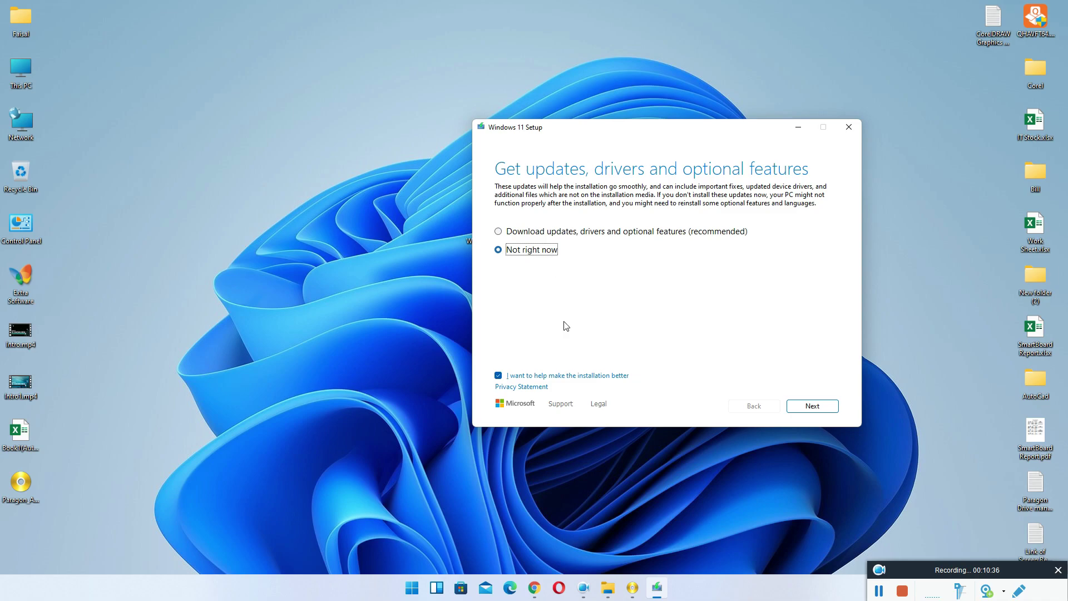
pyautogui.click(512, 376)
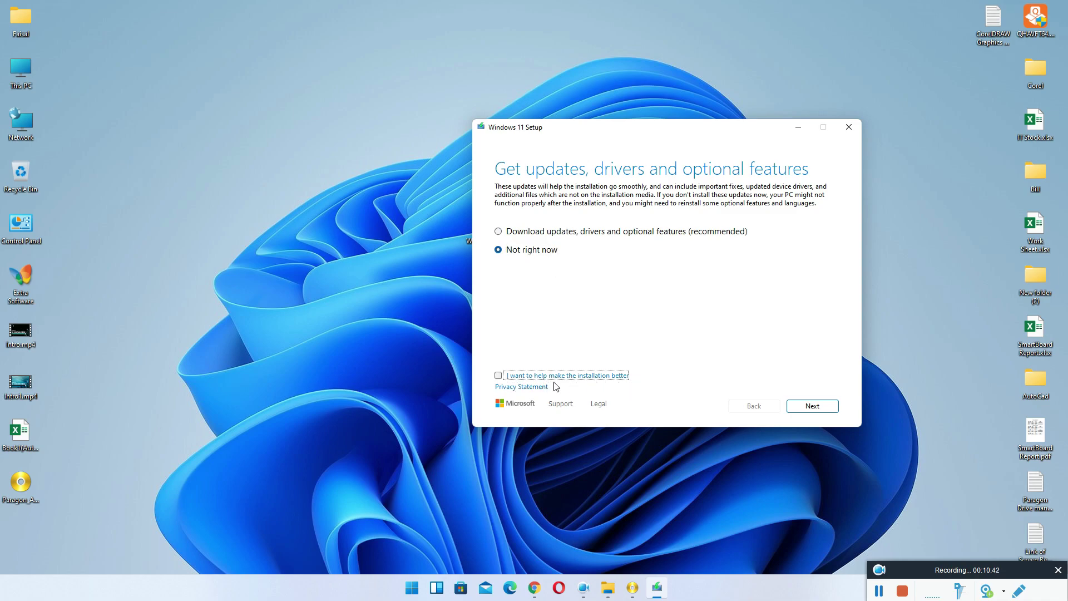
pyautogui.click(815, 406)
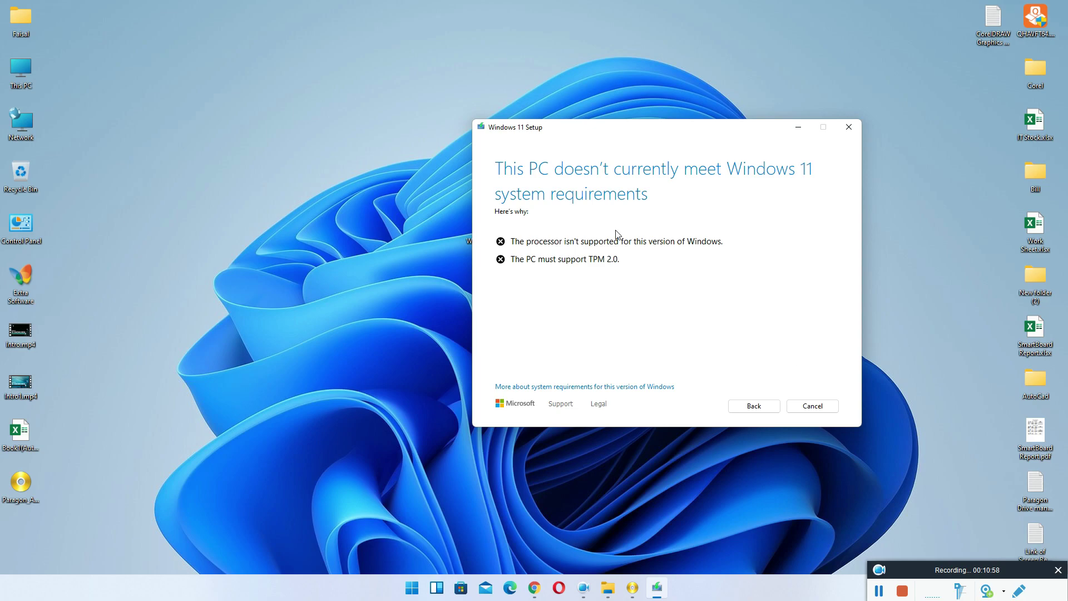
# Examine the reasons listed in setup's system requirements check and review the Windows 11 download options in Chrome.
pyautogui.click(528, 589)
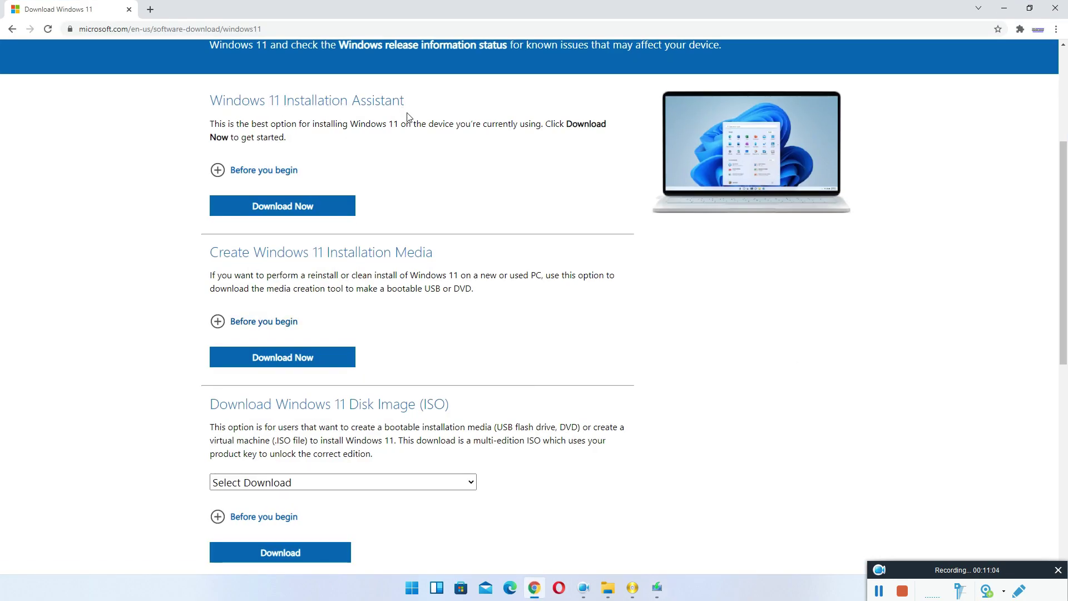
pyautogui.click(1012, 14)
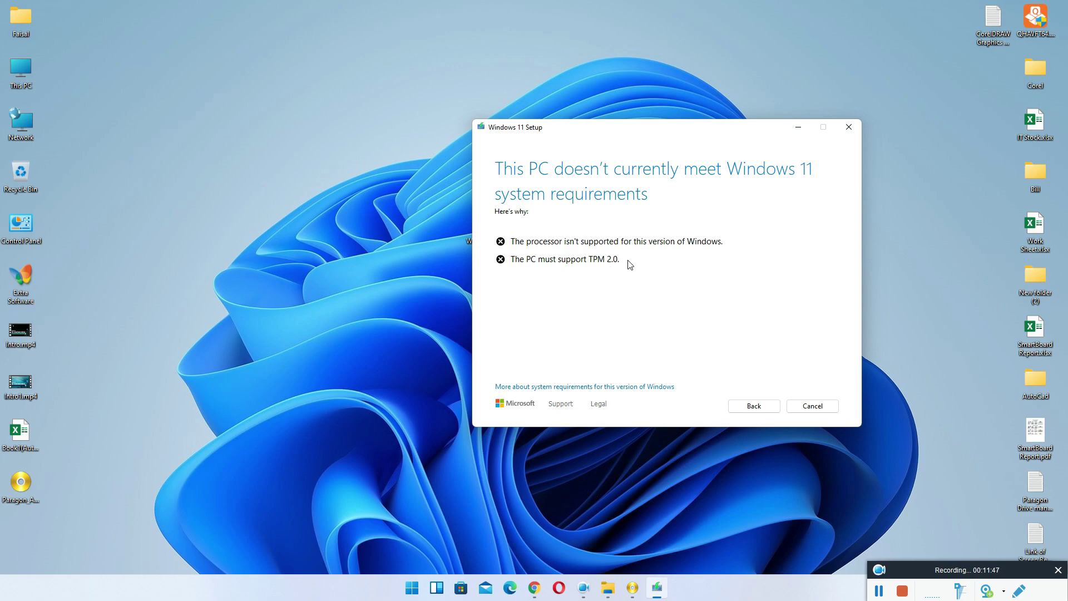
pyautogui.moveTo(629, 263); pyautogui.dragTo(499, 264)
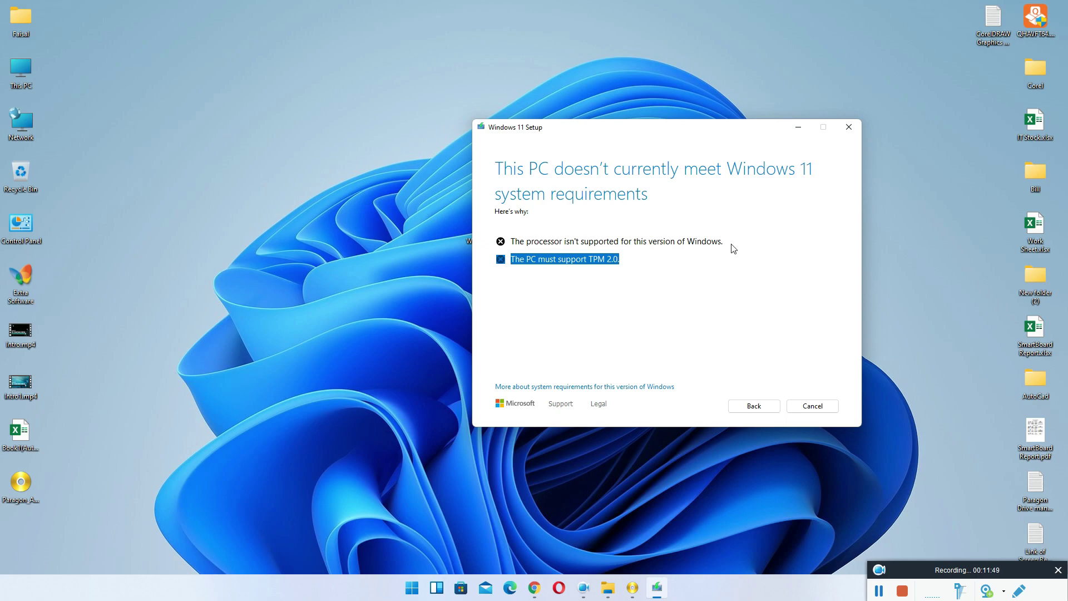
pyautogui.moveTo(731, 243); pyautogui.dragTo(521, 255)
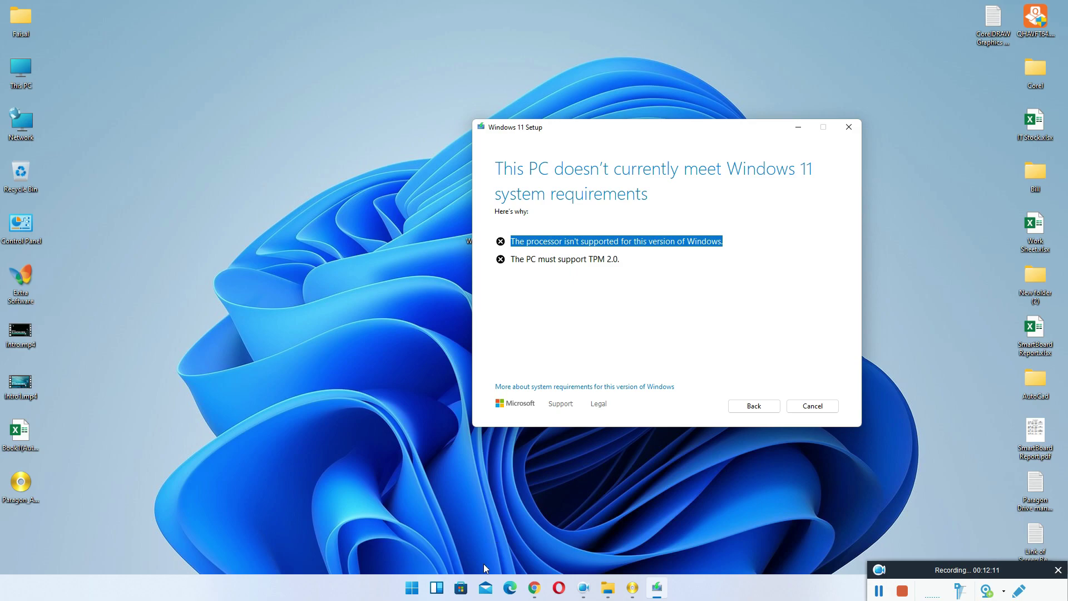
pyautogui.click(534, 588)
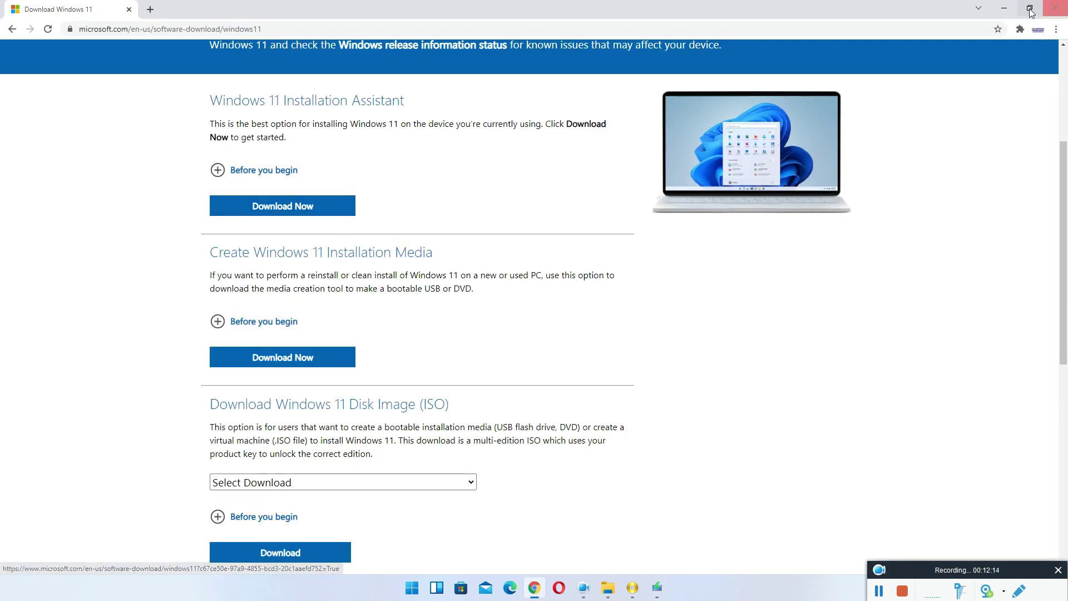
pyautogui.click(1004, 9)
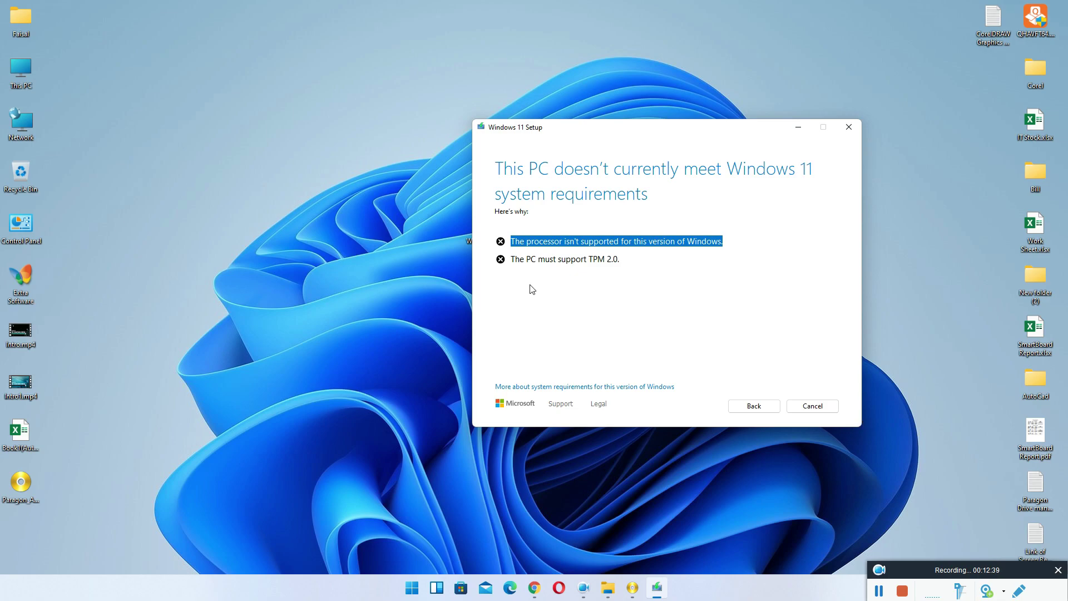
pyautogui.click(614, 259)
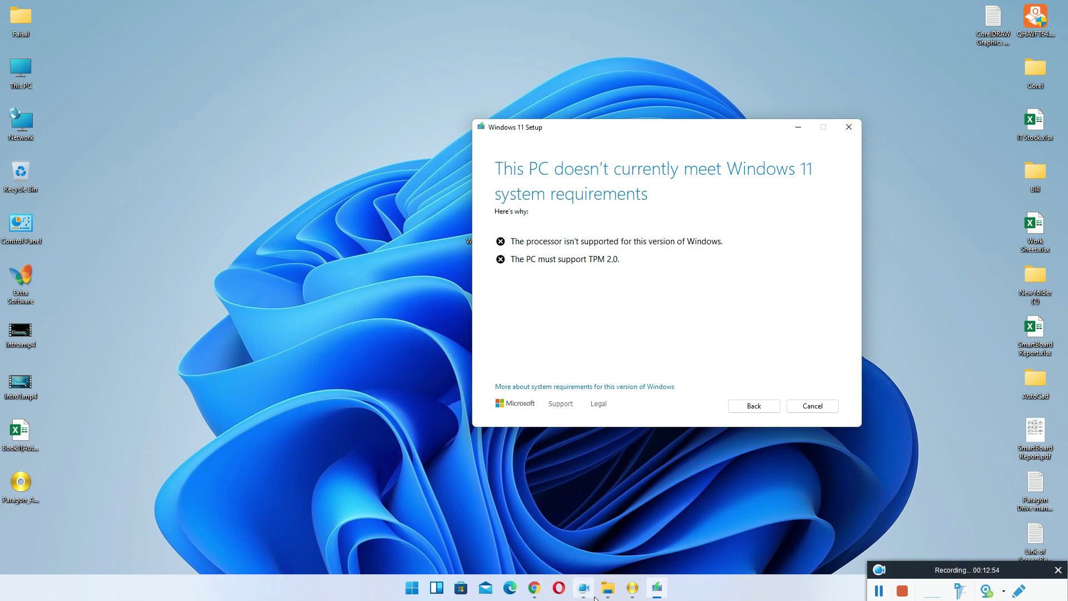
# Review the Windows 11 download options in Chrome against setup's requirements check, minimize the browser and close Windows 11 Setup.
pyautogui.click(534, 587)
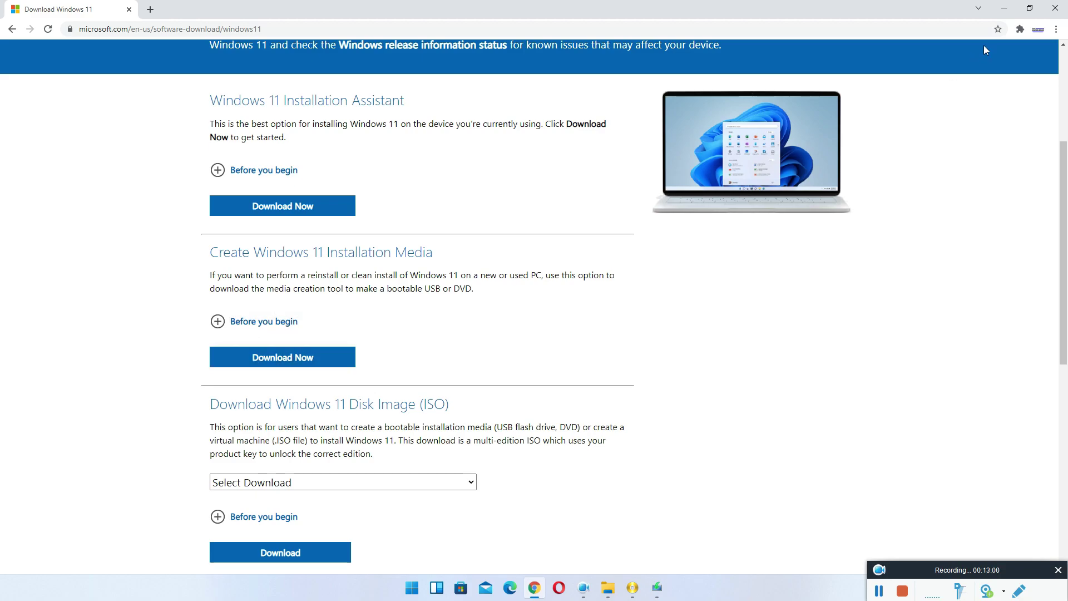
pyautogui.click(1003, 8)
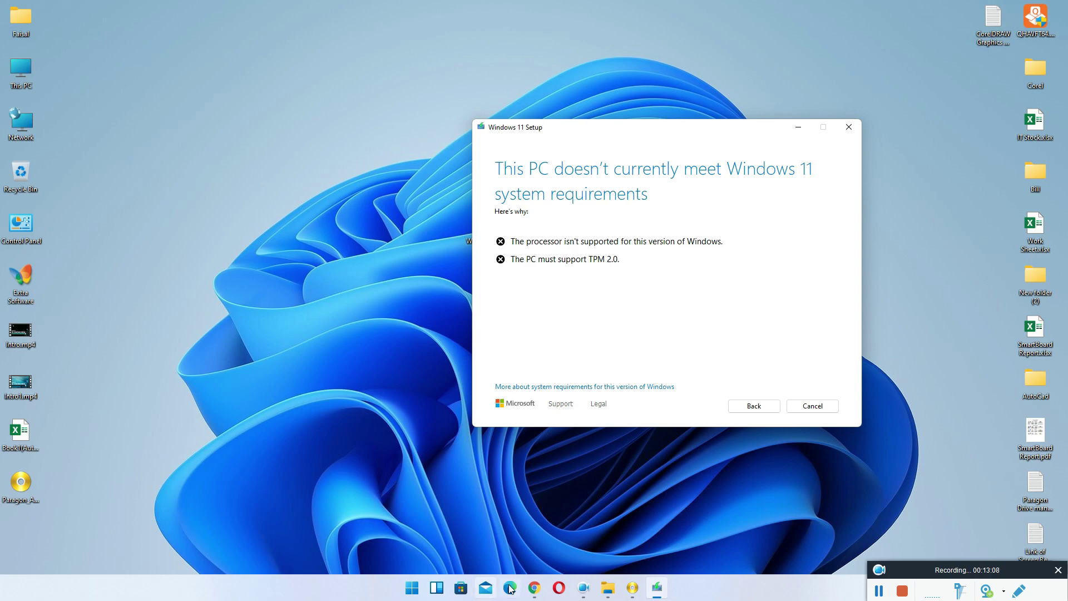
pyautogui.click(534, 587)
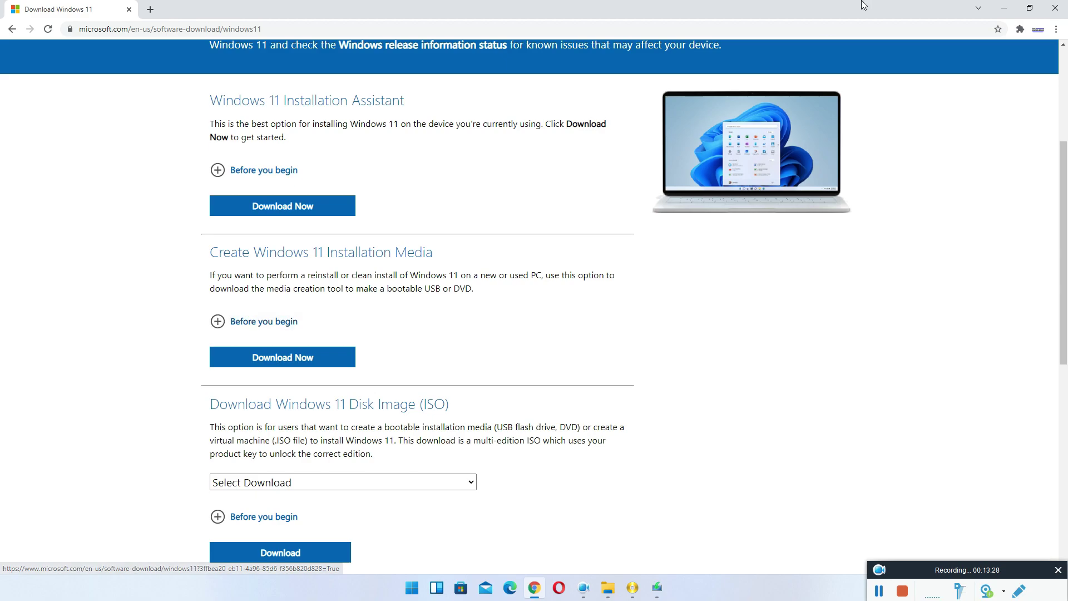
pyautogui.click(999, 7)
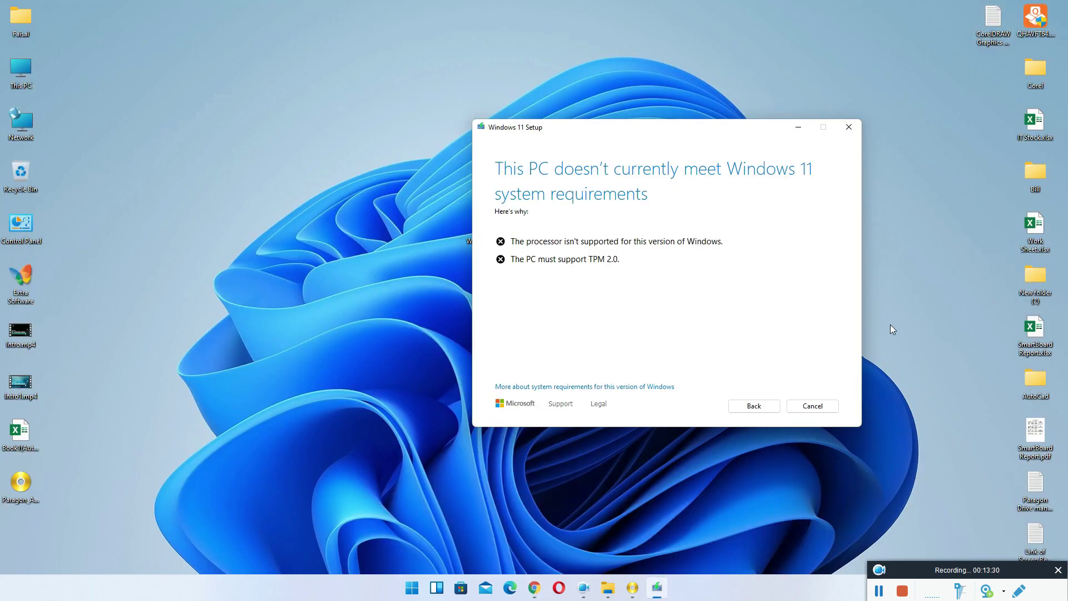
pyautogui.click(848, 126)
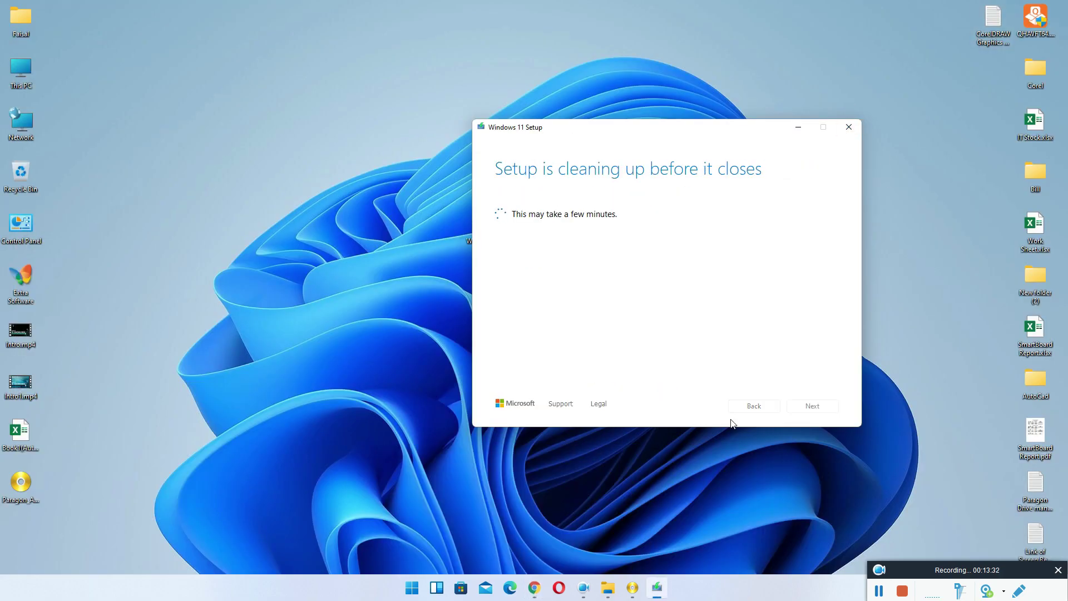
# Switch to Chrome, select Windows 11 under Download Windows 11 Disk Image (ISO) and request the download.
pyautogui.click(534, 587)
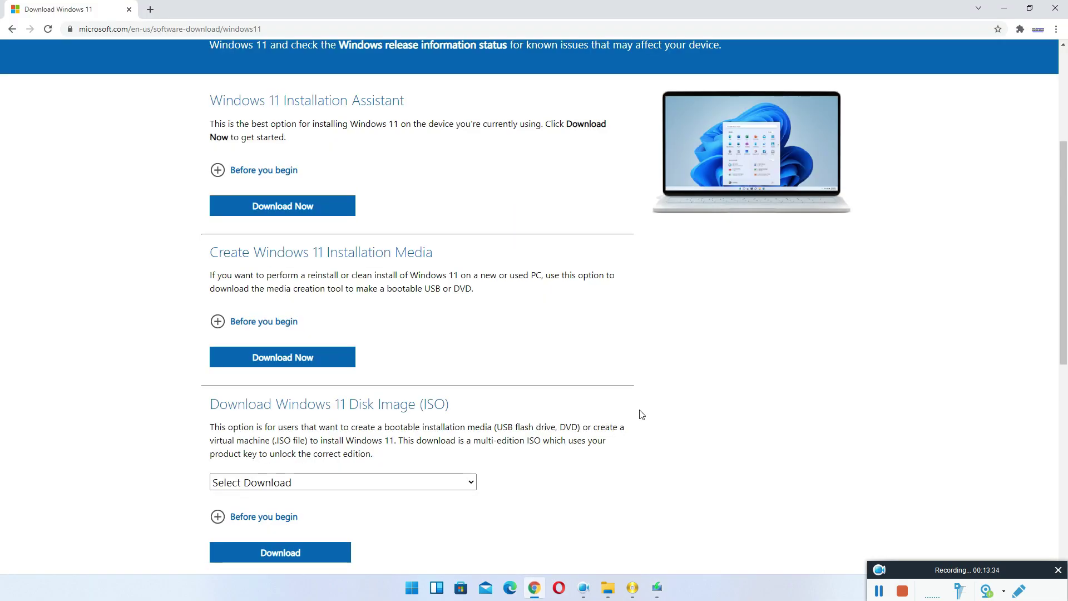
pyautogui.scroll(-1, 641, 415)
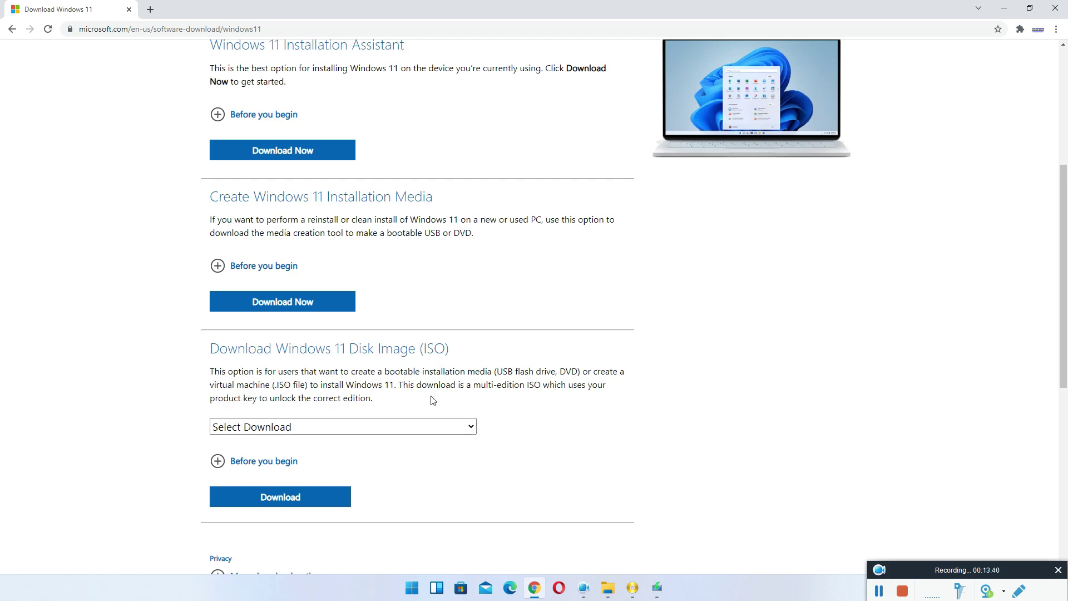
pyautogui.click(436, 426)
pyautogui.click(396, 457)
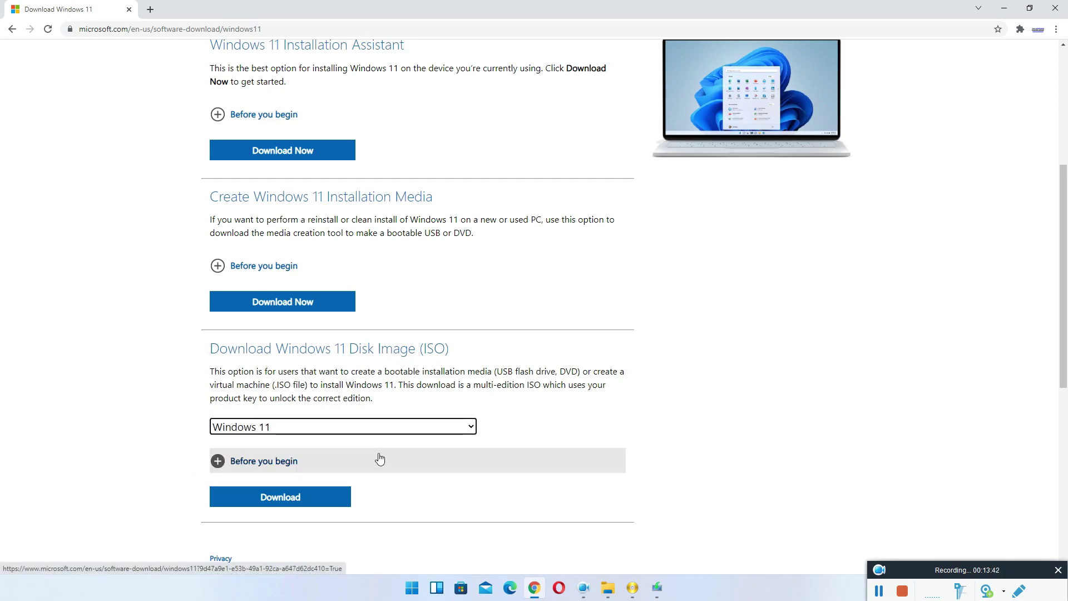
pyautogui.scroll(-1, 436, 486)
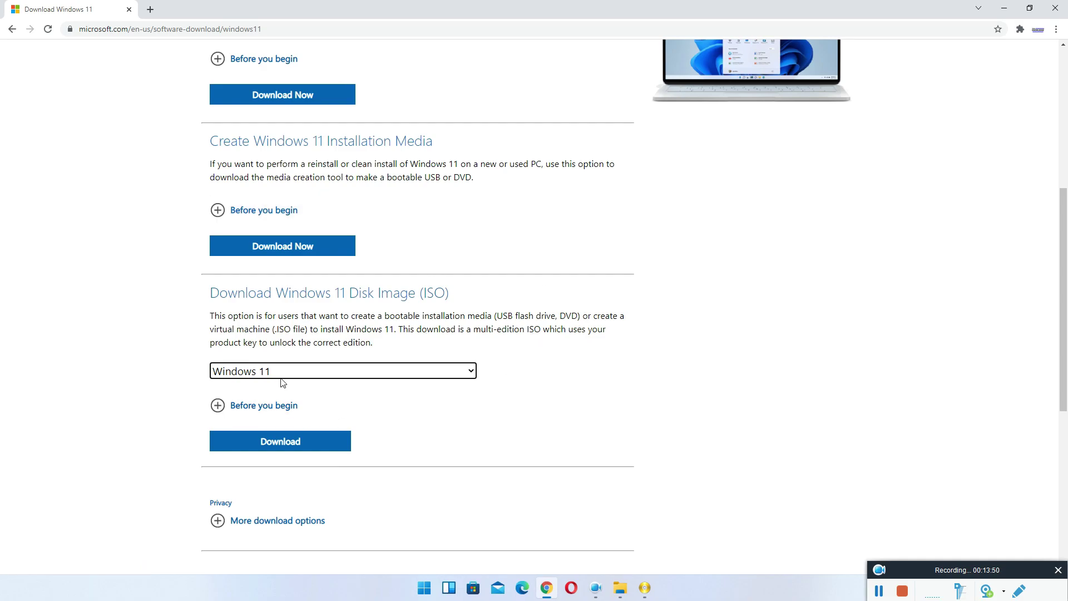
pyautogui.click(333, 449)
# Choose English as the product language for the Windows 11 disk image and confirm it.
pyautogui.scroll(-5, 333, 450)
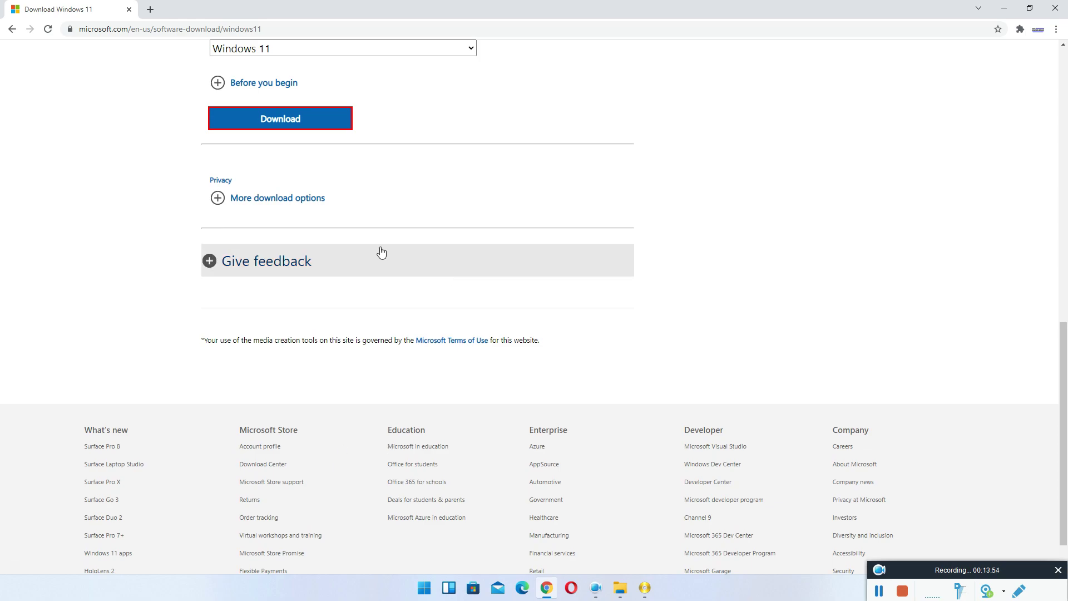
pyautogui.click(312, 318)
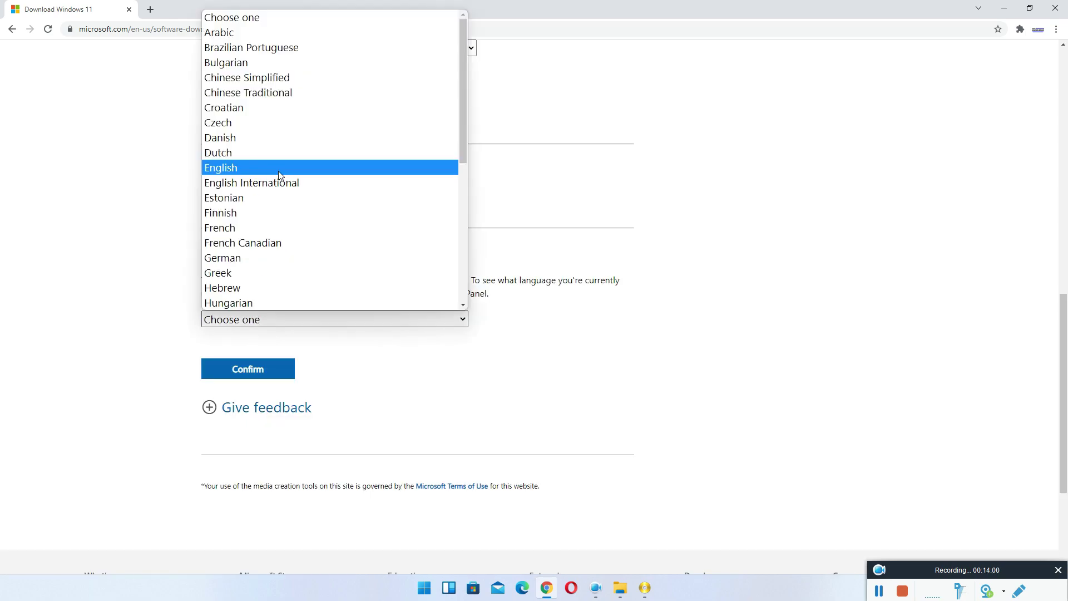
pyautogui.click(279, 168)
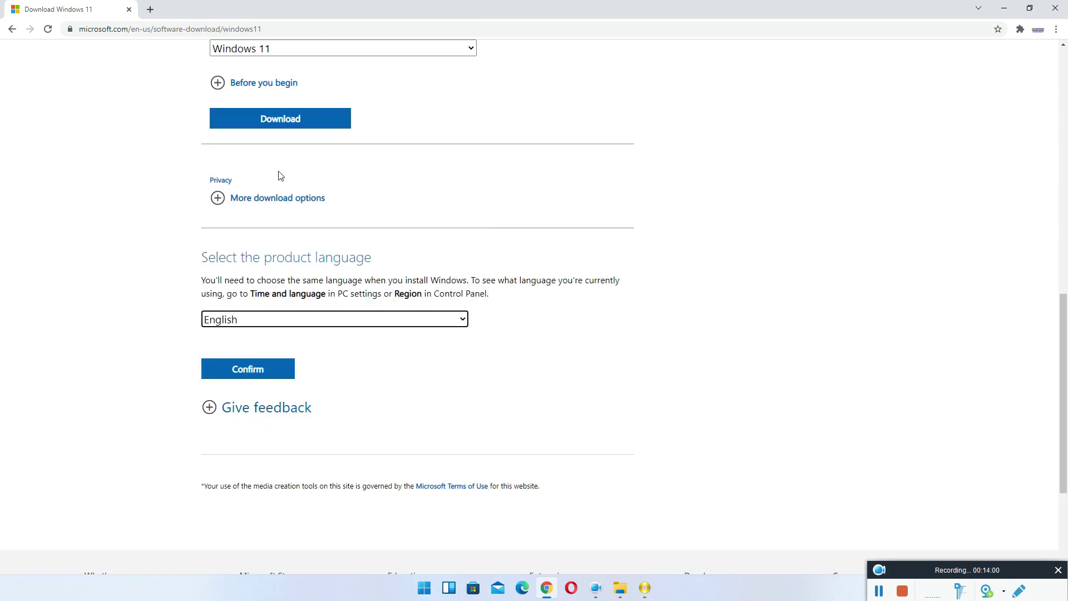
pyautogui.click(265, 376)
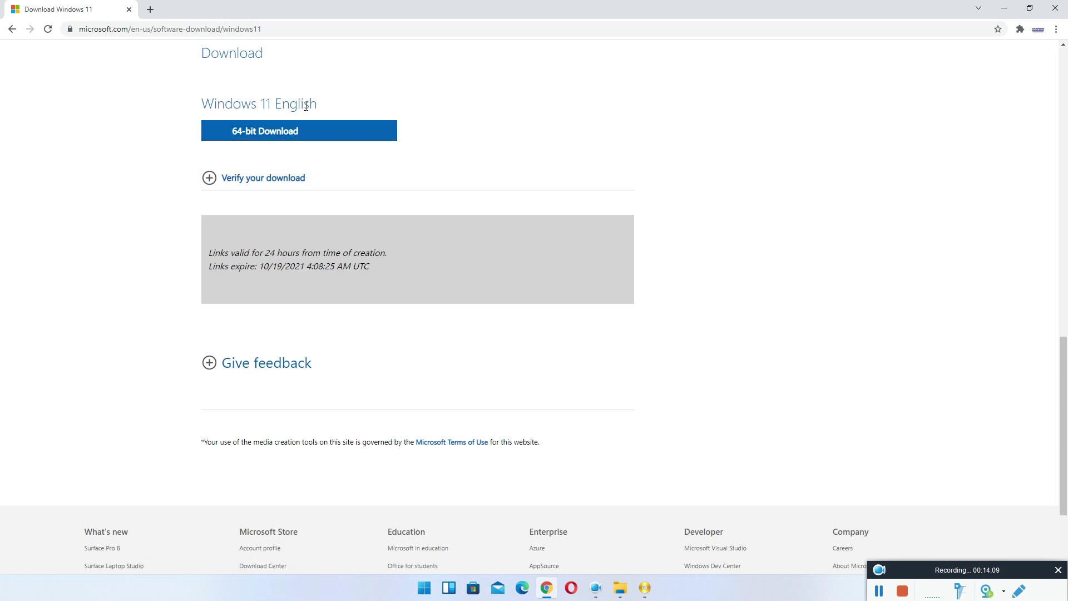
# Request the 64-bit Windows 11 English download, cancel it in the download manager without adding an exception, and close Chrome.
pyautogui.click(305, 140)
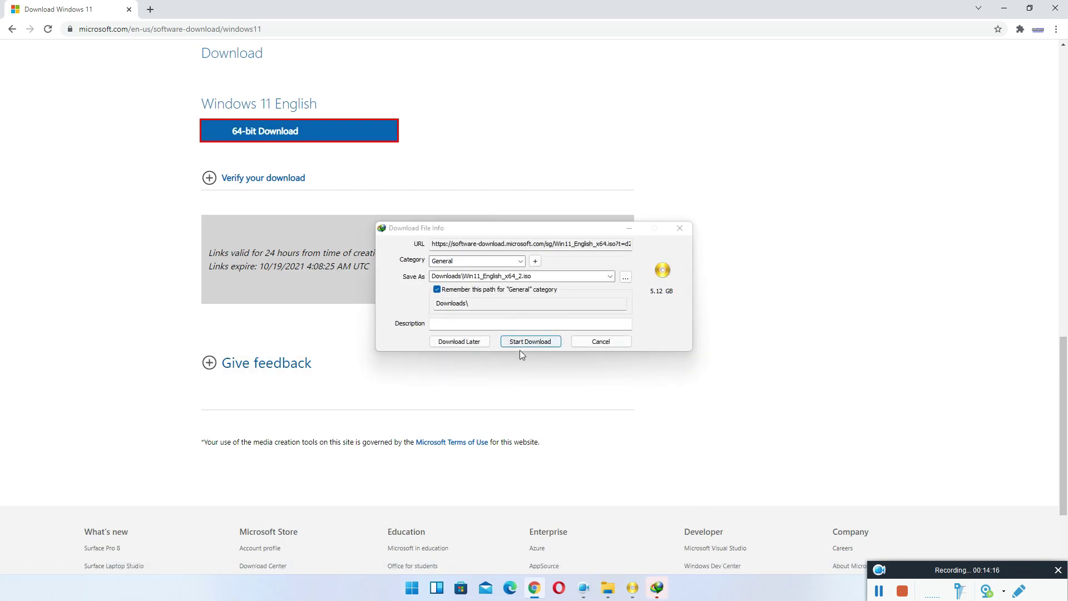
pyautogui.click(603, 341)
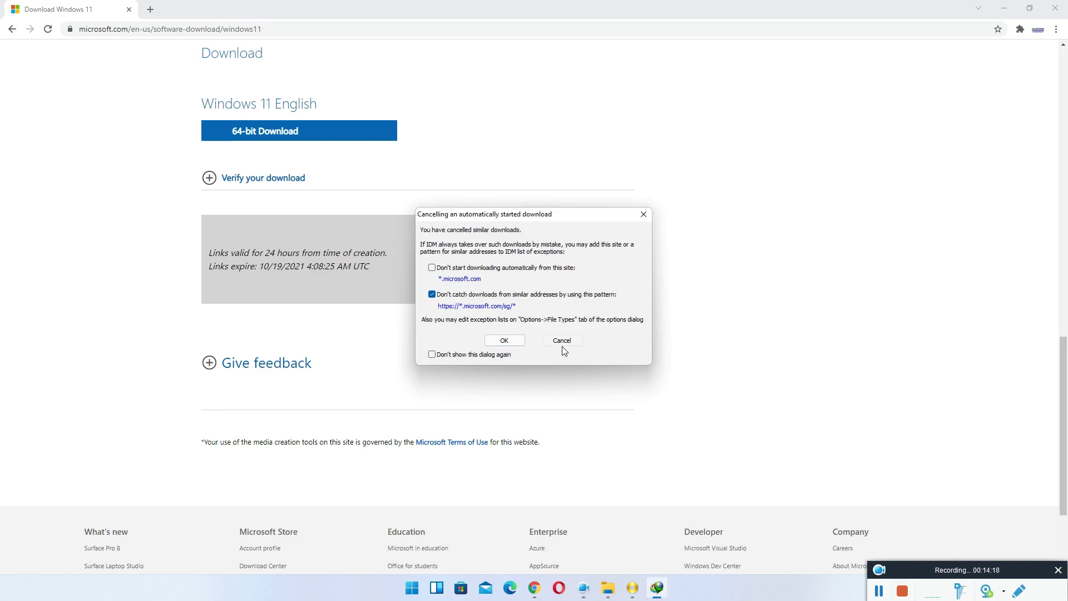
pyautogui.click(562, 349)
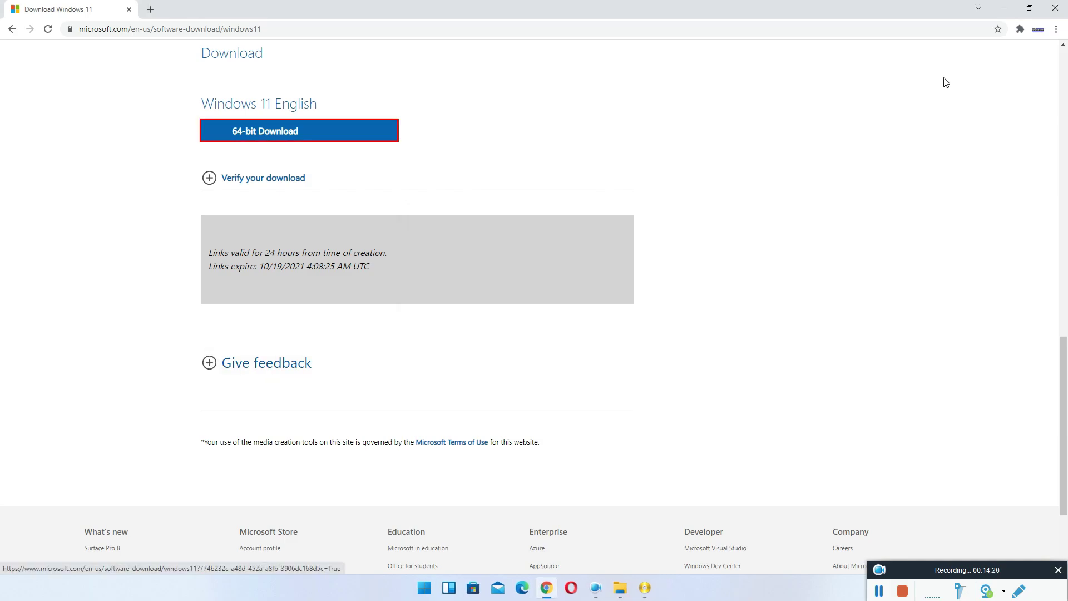
pyautogui.click(1053, 16)
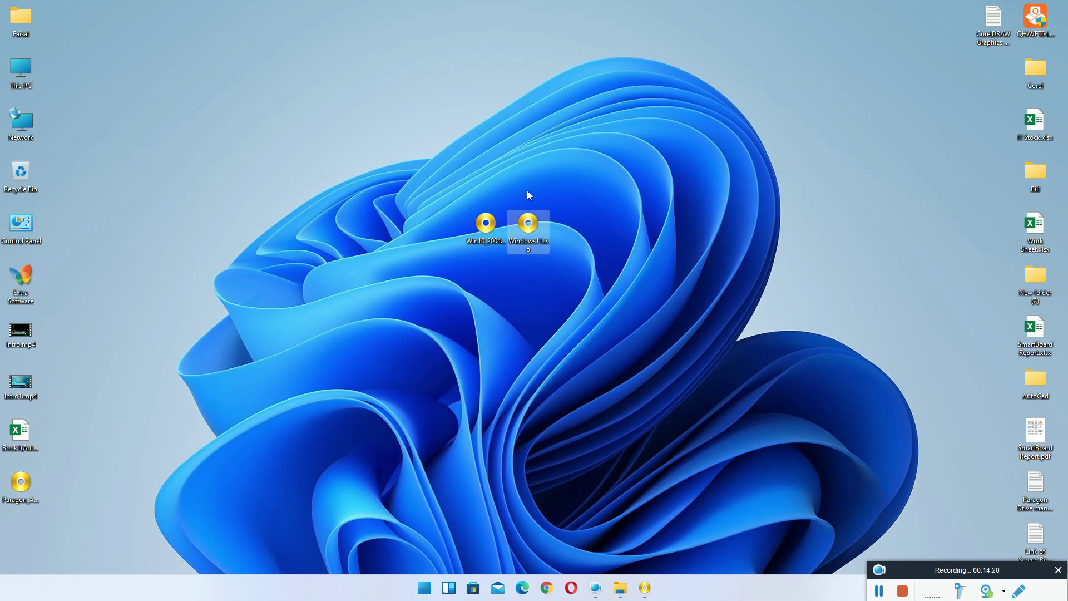
# Extract all contents of the desktop's Windows11.iso into a Windows 11 folder on the desktop using 7-Zip, and close the archive window.
pyautogui.moveTo(515, 243); pyautogui.dragTo(583, 240)
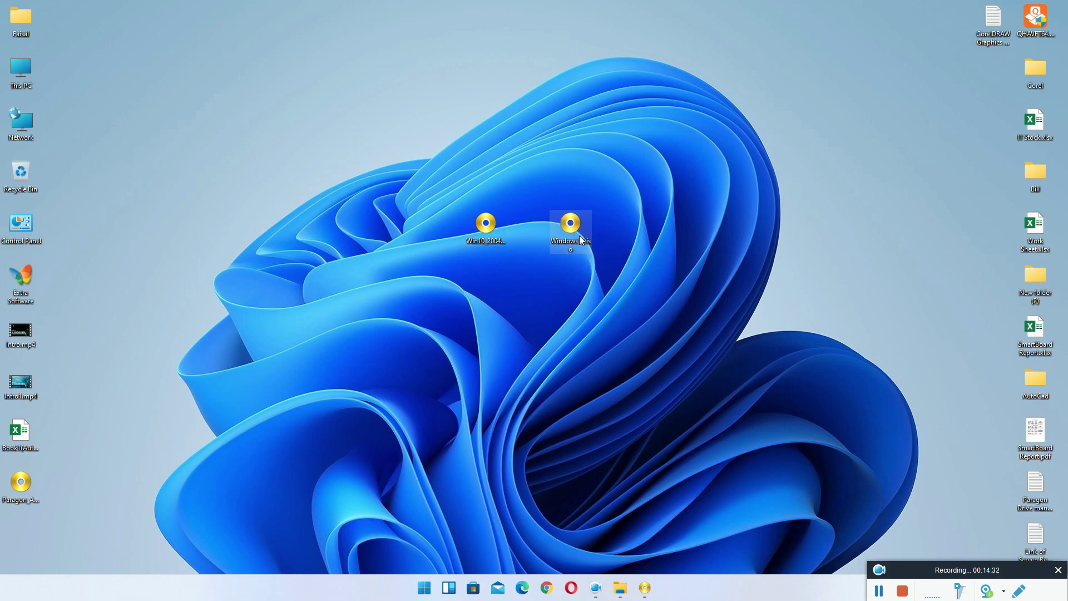
pyautogui.rightClick(579, 234)
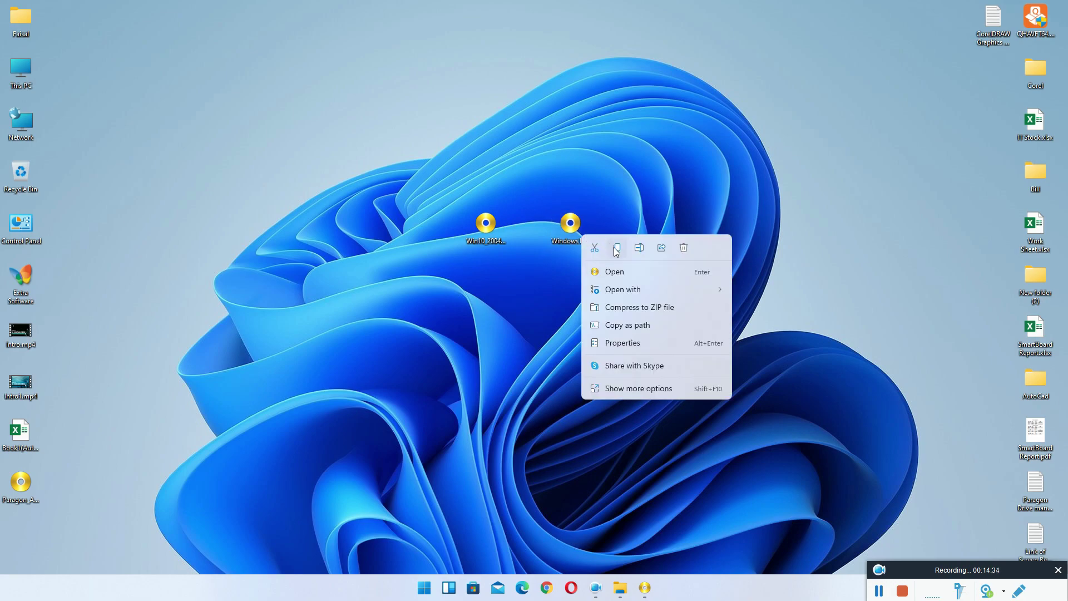
pyautogui.moveTo(633, 294)
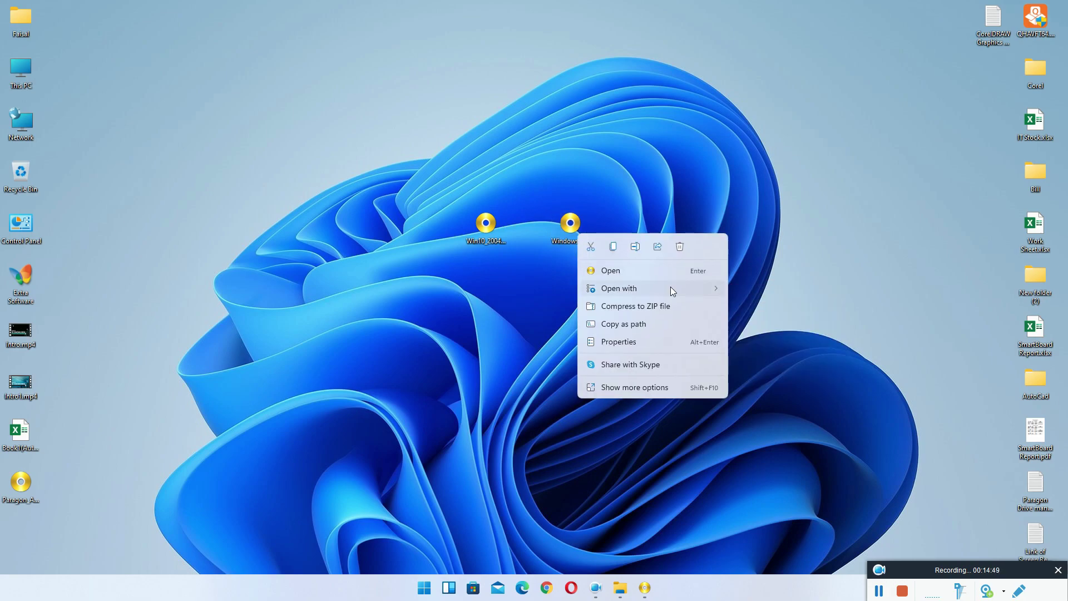
pyautogui.moveTo(670, 286)
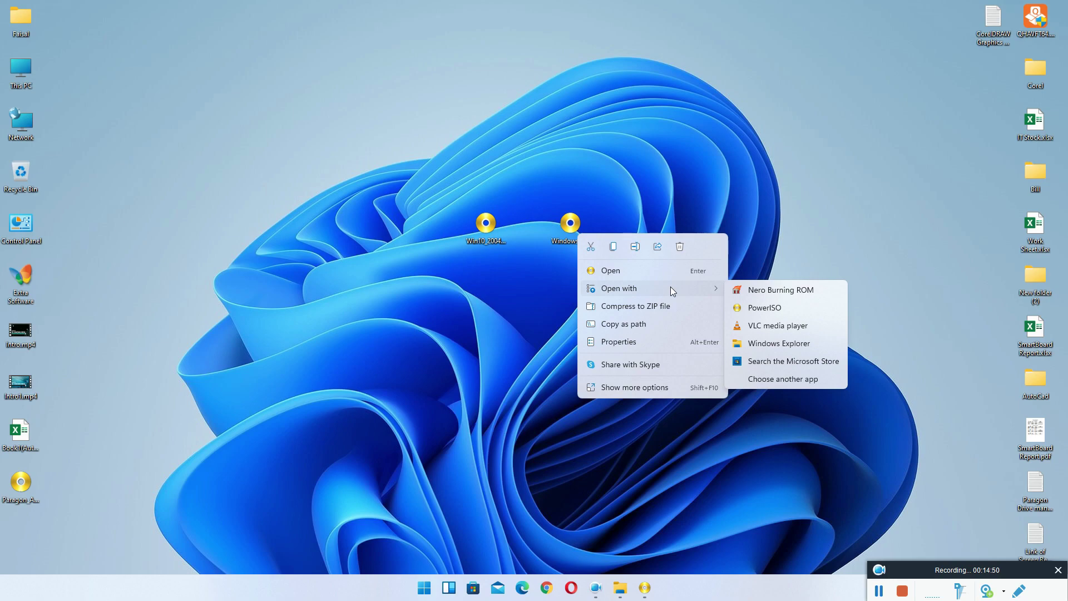
pyautogui.click(764, 380)
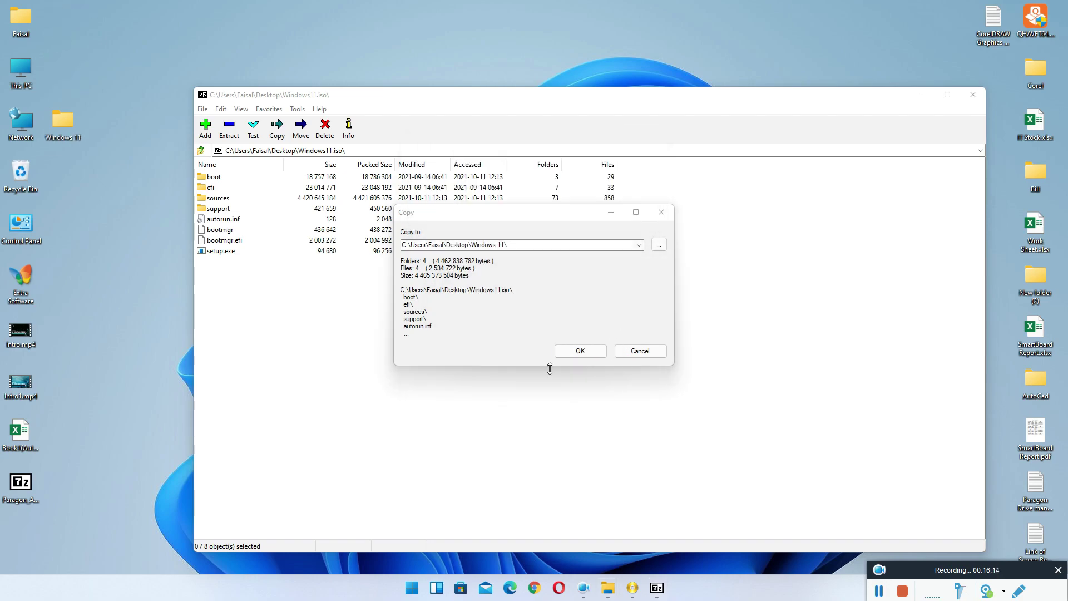
pyautogui.click(580, 350)
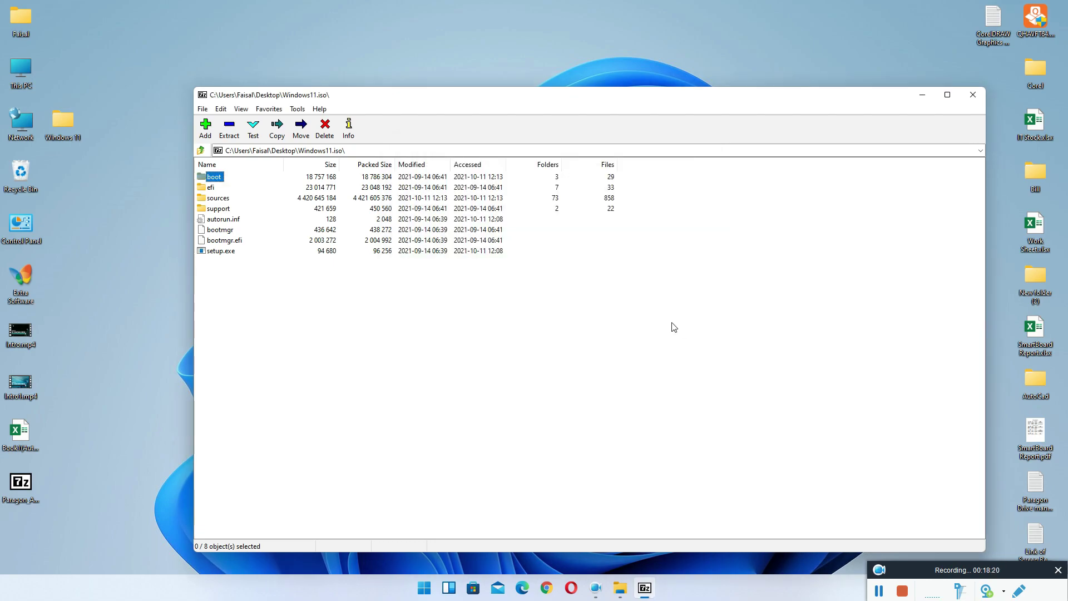
pyautogui.click(972, 94)
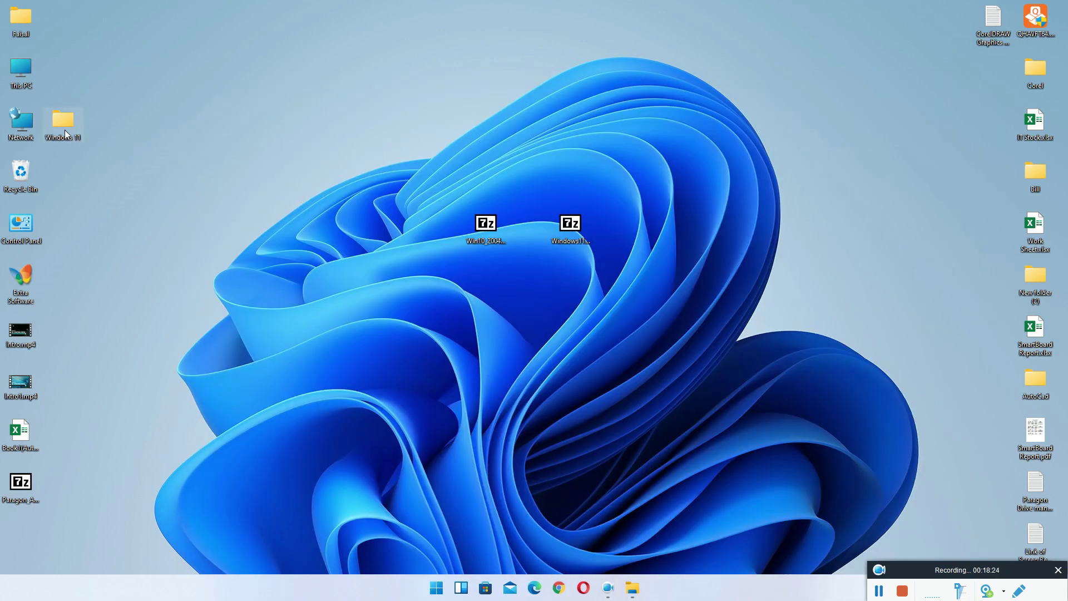
# Move the Windows 11 folder next to the ISO files, run its setup.exe as administrator and close the folder window.
pyautogui.moveTo(297, 231); pyautogui.dragTo(408, 237)
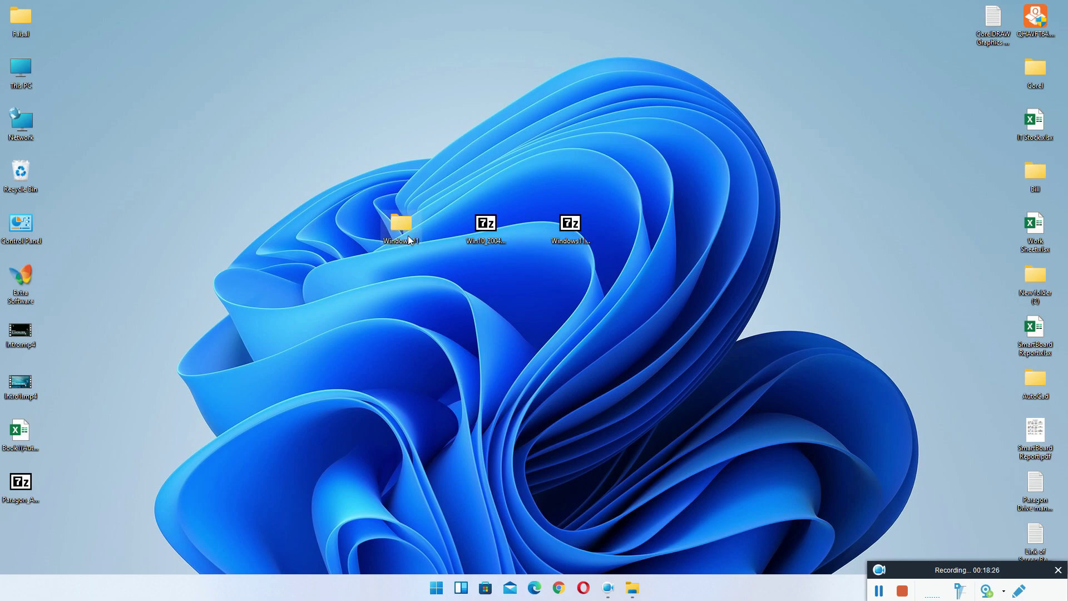
pyautogui.doubleClick(408, 238)
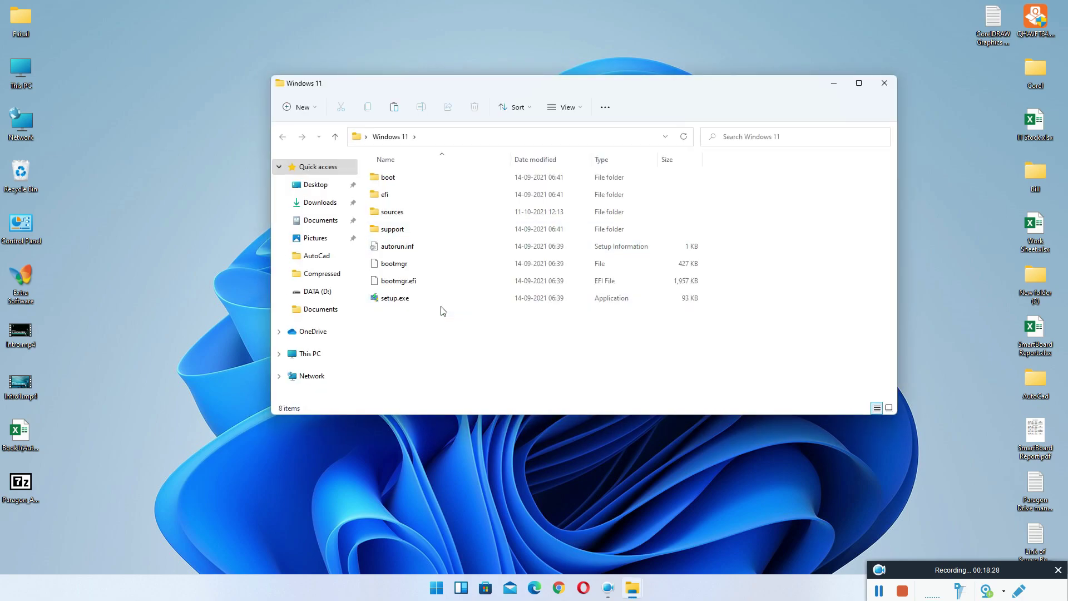
pyautogui.rightClick(404, 300)
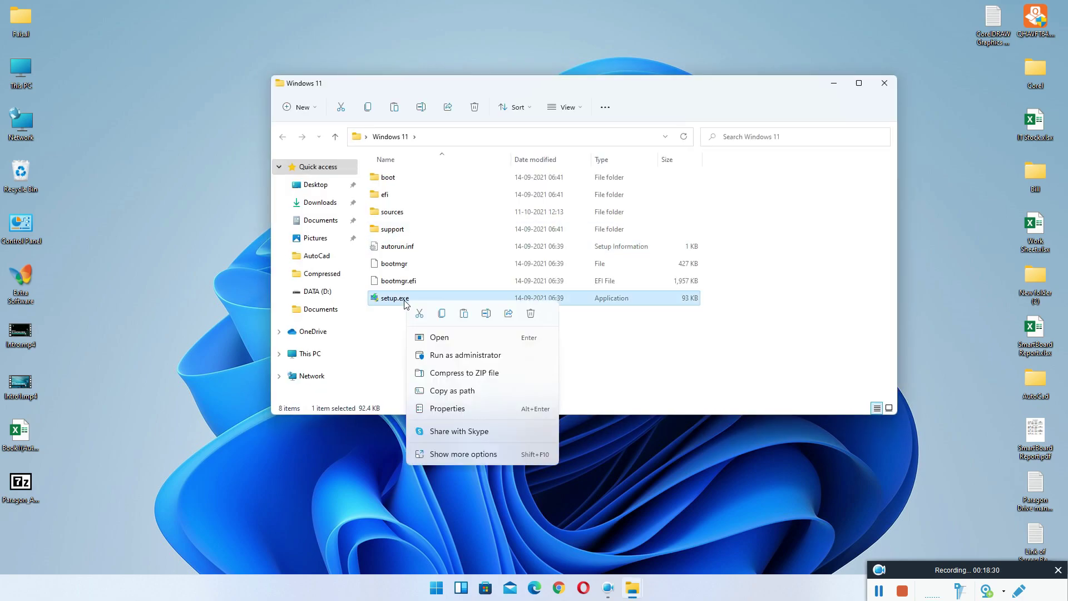
pyautogui.click(448, 360)
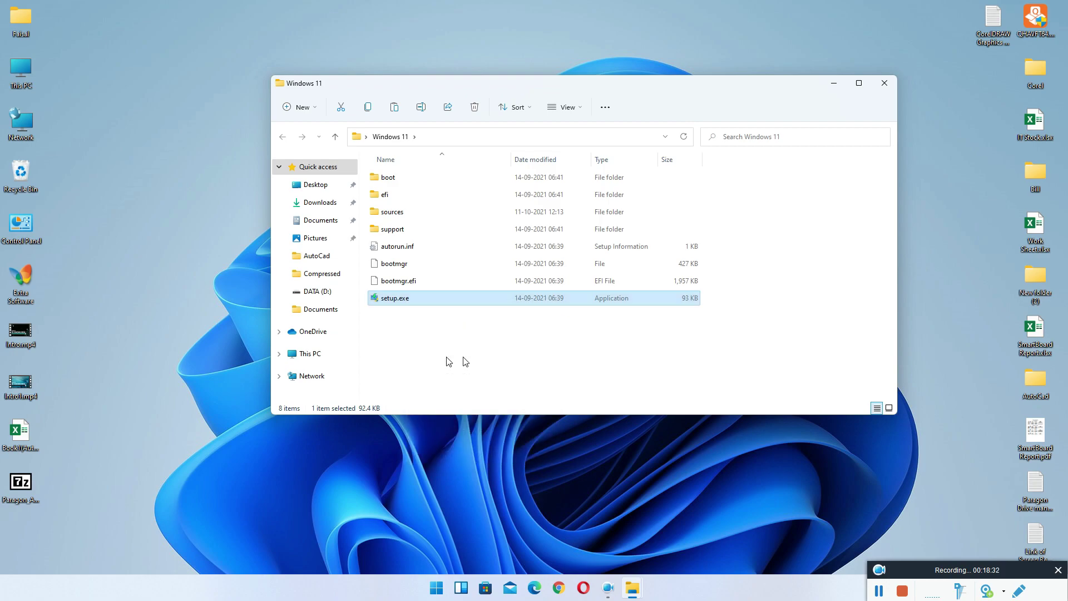
pyautogui.click(886, 84)
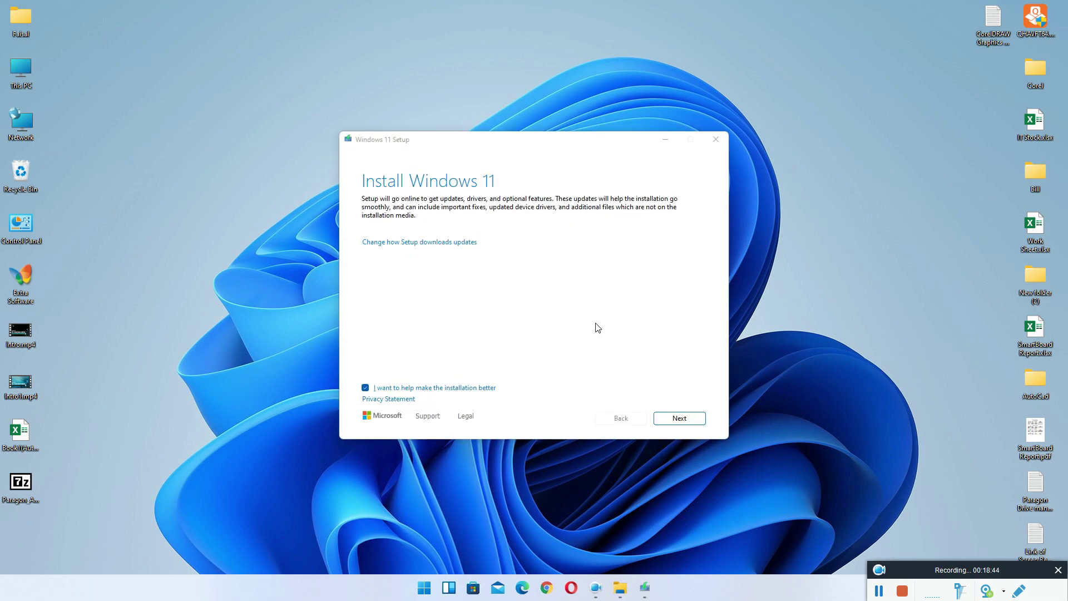
# Set setup's update downloads to "Not right now", opt out of helping make the installation better, and continue to the requirements check.
pyautogui.click(453, 243)
pyautogui.click(396, 263)
pyautogui.click(444, 387)
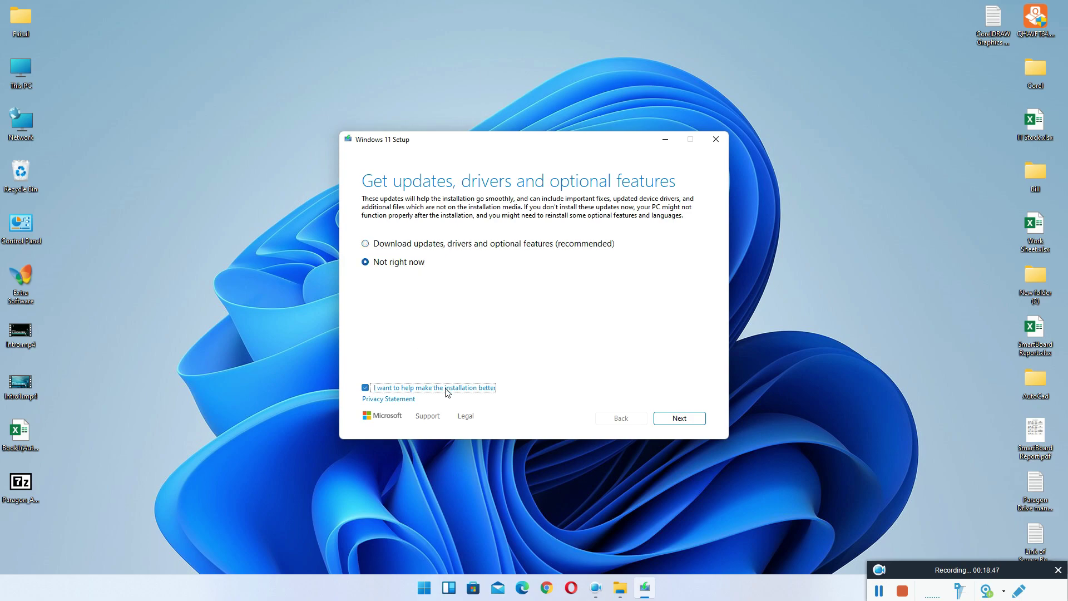
pyautogui.click(671, 421)
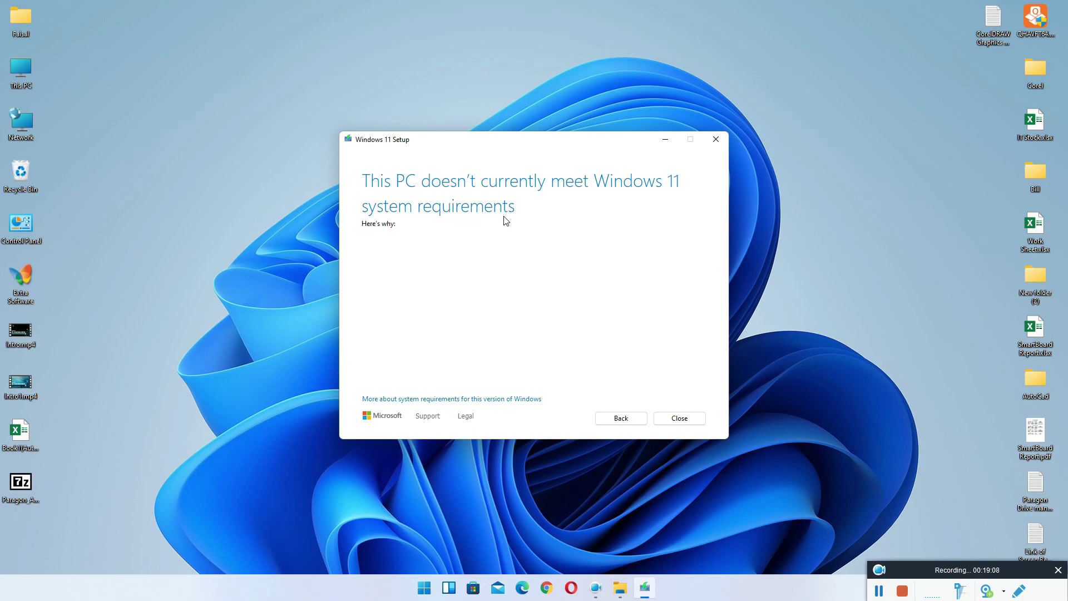
# Close Windows 11 Setup and empty the Recycle Bin while setup cleans up.
pyautogui.click(685, 420)
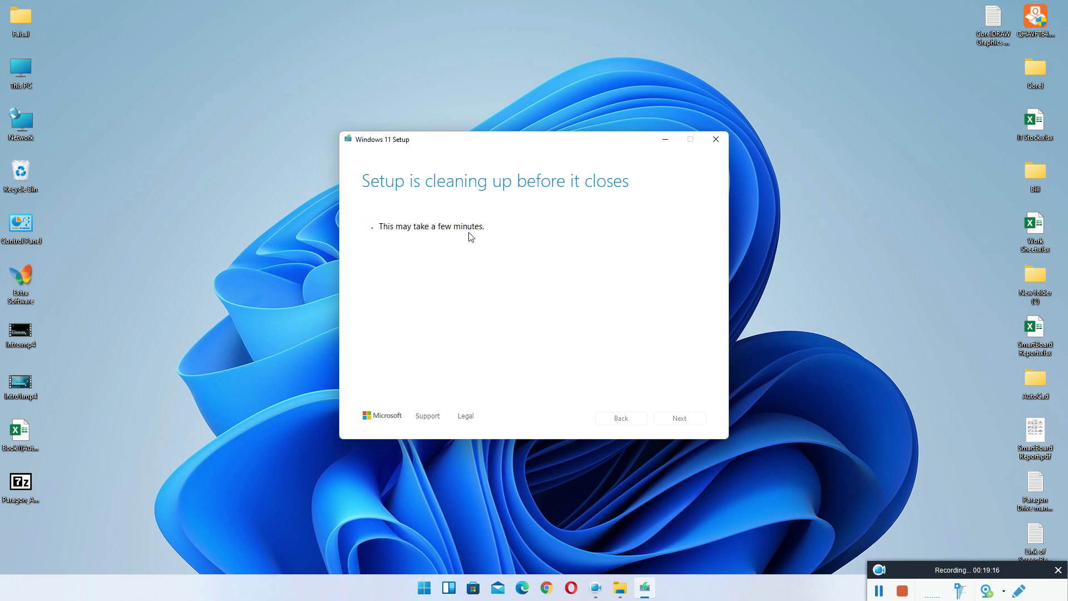
pyautogui.rightClick(15, 185)
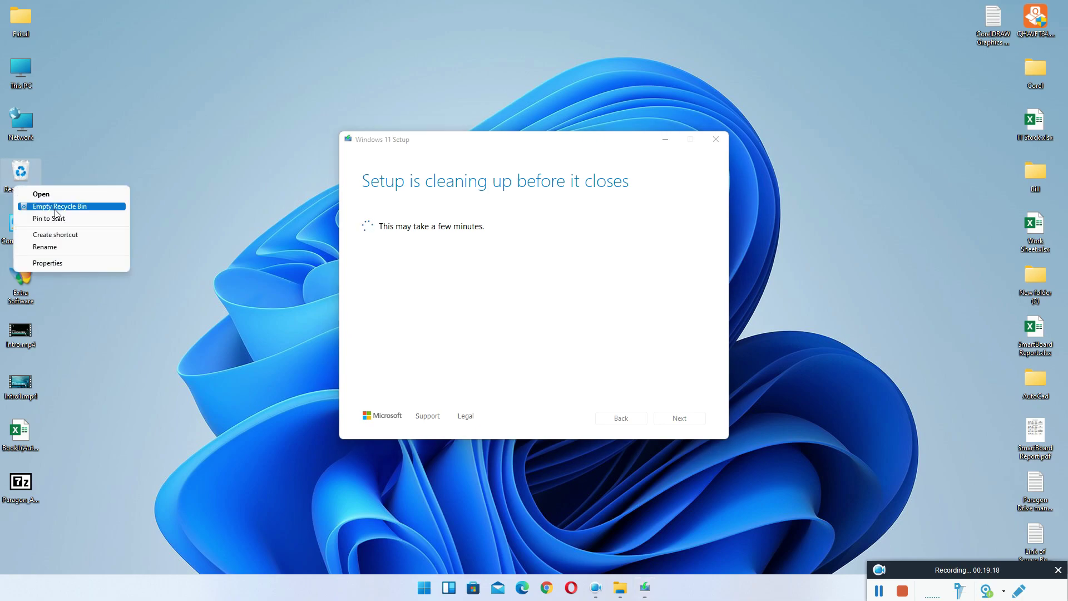
pyautogui.click(42, 205)
pyautogui.click(573, 303)
pyautogui.moveTo(507, 143); pyautogui.dragTo(326, 130)
pyautogui.moveTo(453, 136); pyautogui.dragTo(667, 120)
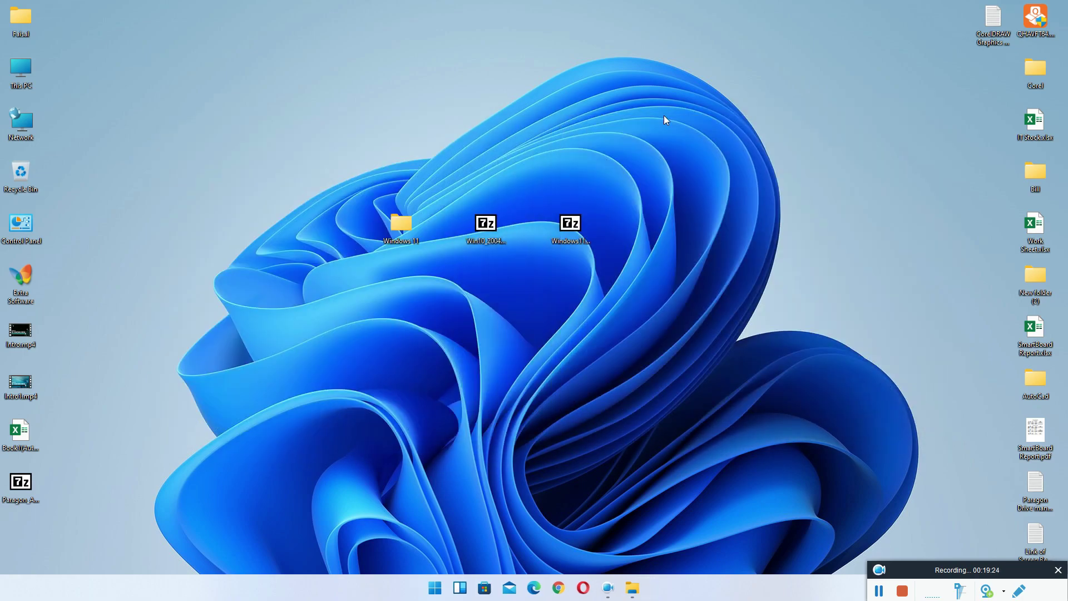
# View the contents of the Windows 11 folder's sources subfolder, move the Windows 10 ISO aside and close the folder window.
pyautogui.doubleClick(400, 225)
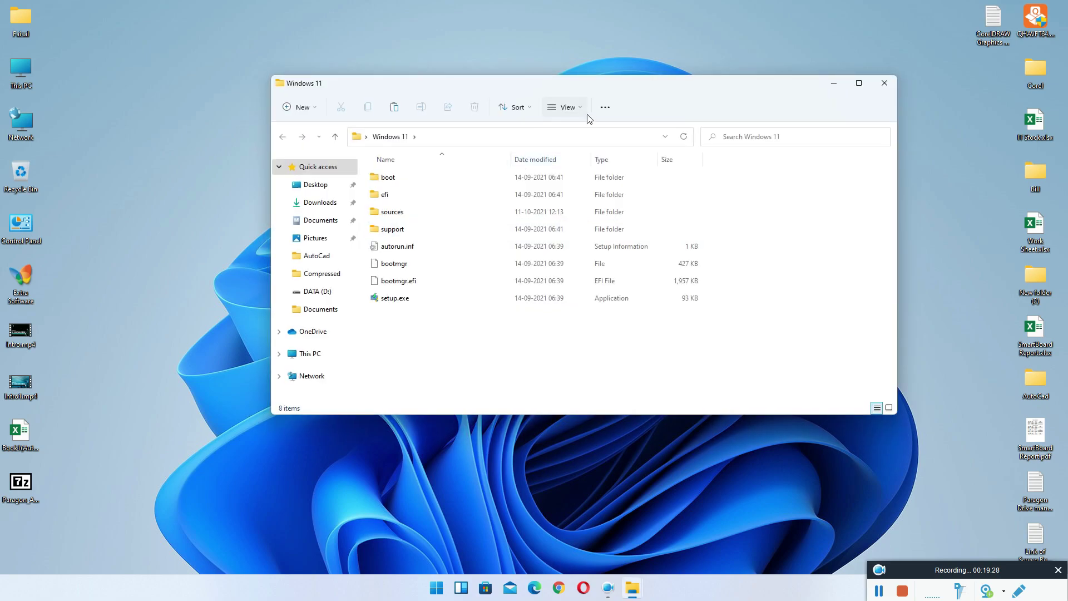
pyautogui.doubleClick(418, 216)
pyautogui.moveTo(637, 91); pyautogui.dragTo(556, 266)
pyautogui.moveTo(486, 223); pyautogui.dragTo(779, 192)
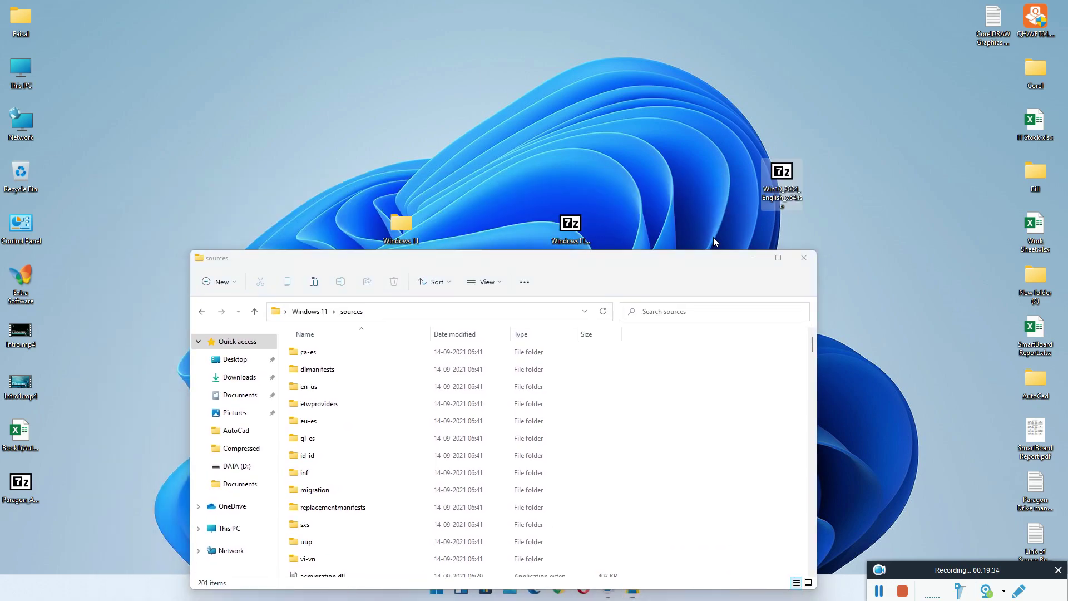
pyautogui.moveTo(677, 267); pyautogui.dragTo(608, 92)
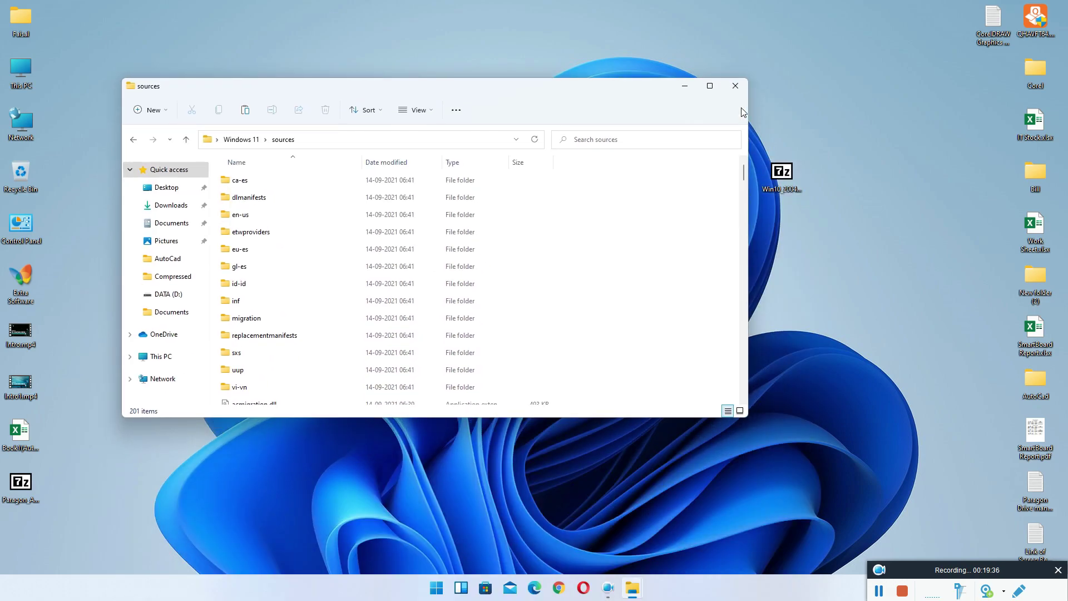
pyautogui.click(734, 85)
# Place Win10_2004_English_x64.iso beside the Windows 11 ISO, open it in 7-Zip and choose a new desktop folder named Windows10 as copy destination.
pyautogui.moveTo(786, 175); pyautogui.dragTo(633, 223)
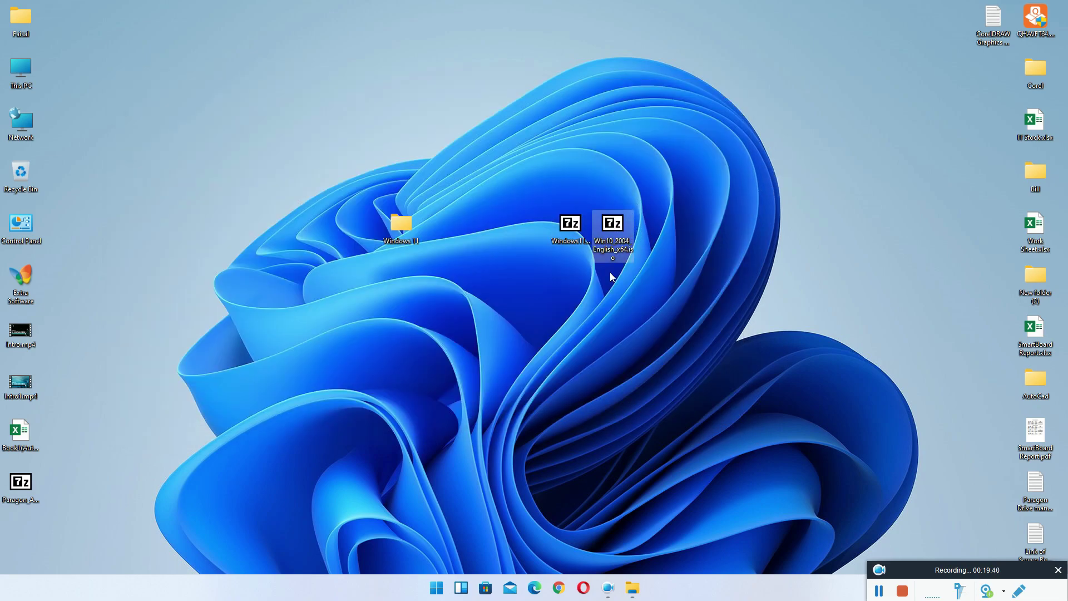
pyautogui.rightClick(618, 235)
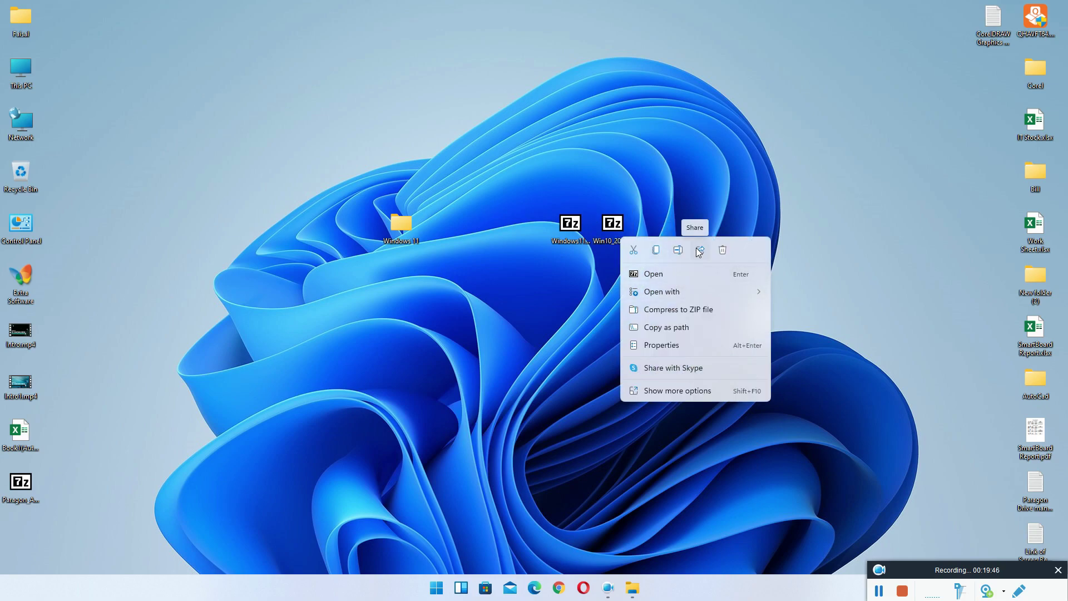
pyautogui.click(679, 275)
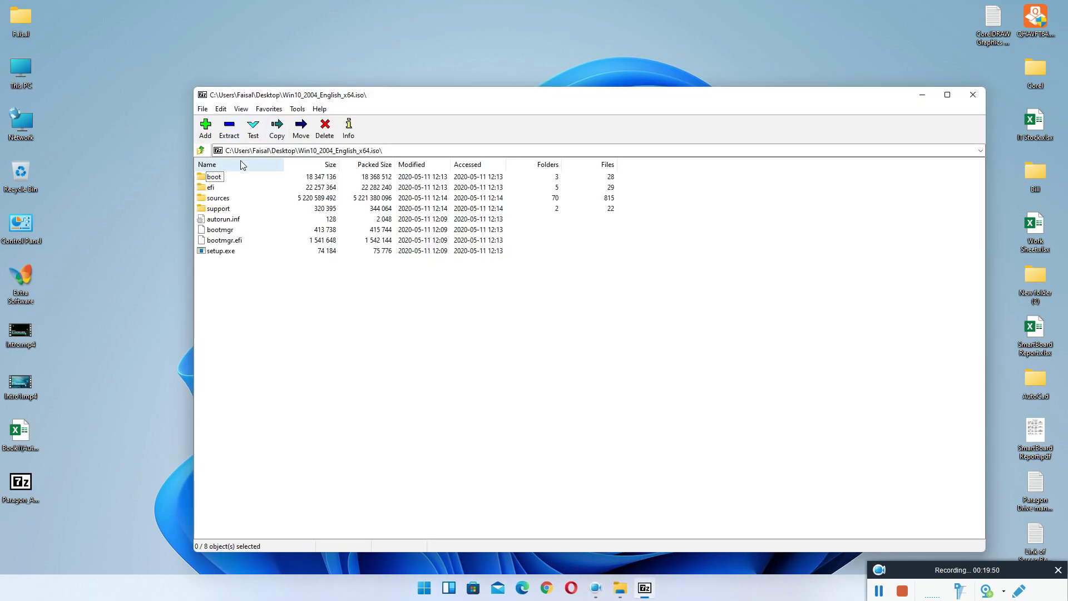
pyautogui.click(276, 128)
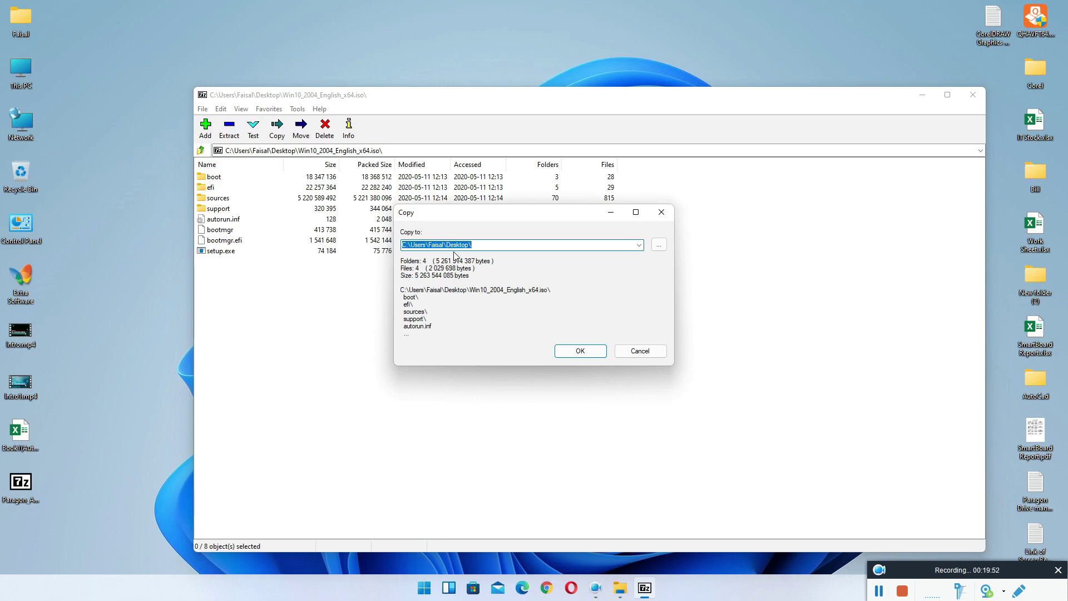
pyautogui.click(659, 244)
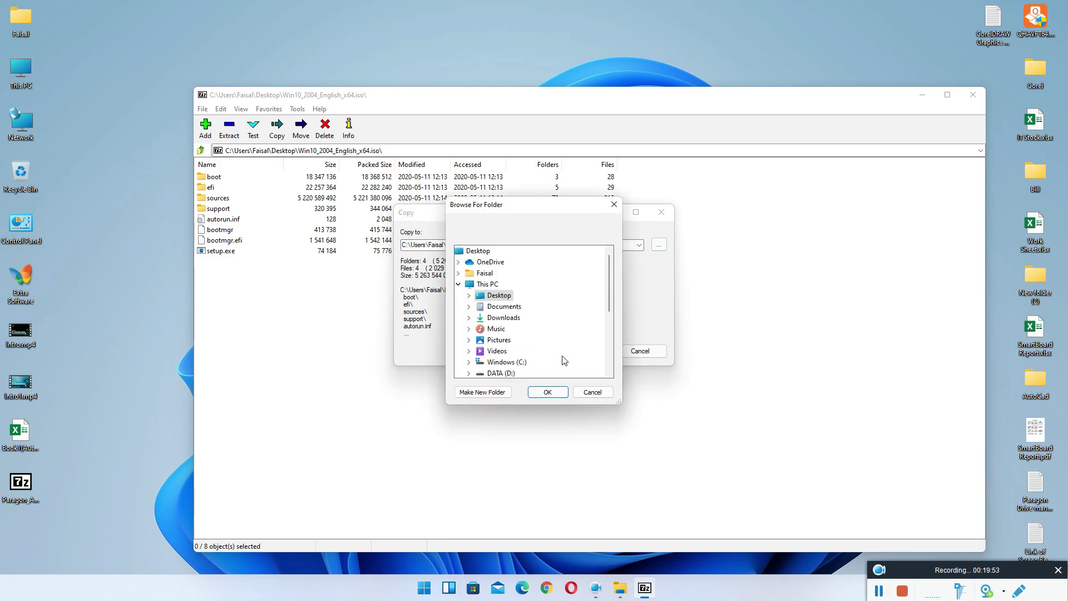
pyautogui.click(497, 392)
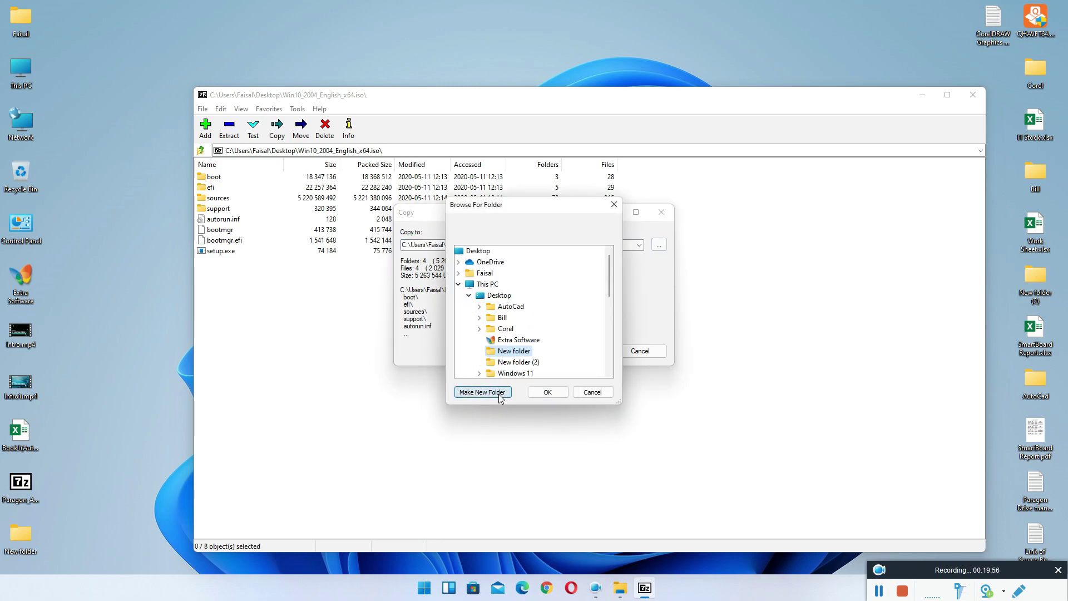
pyautogui.click(500, 351)
pyautogui.write('Windows 10')
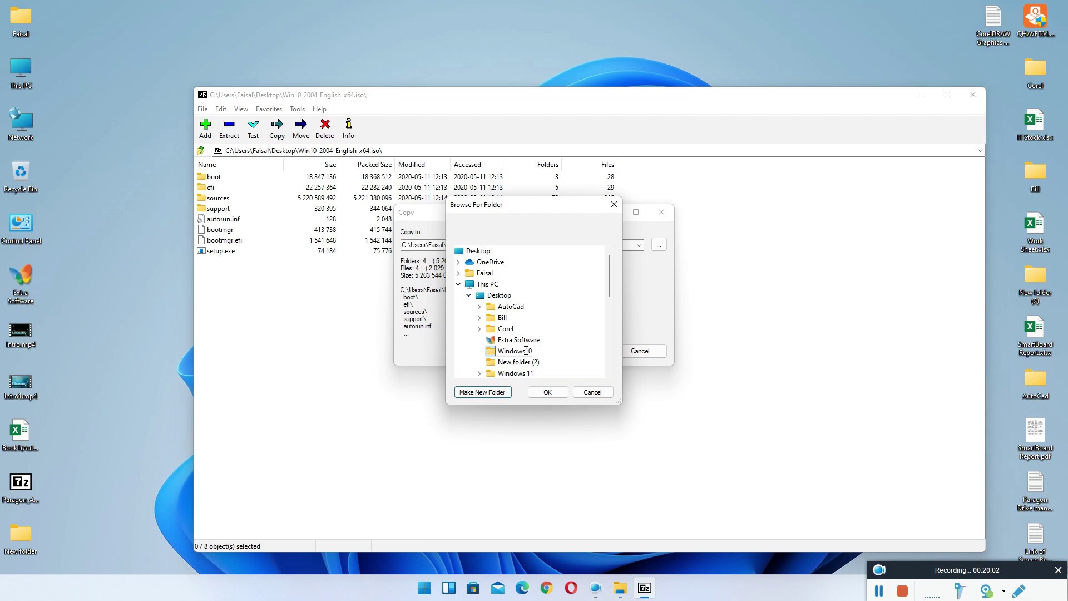
pyautogui.press('Return')
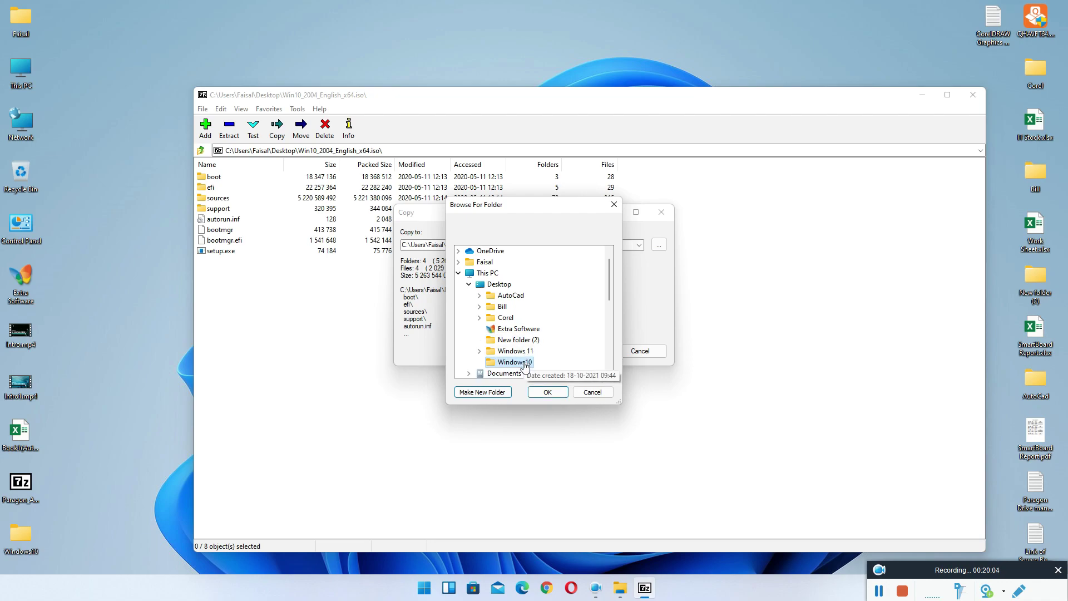
pyautogui.click(545, 392)
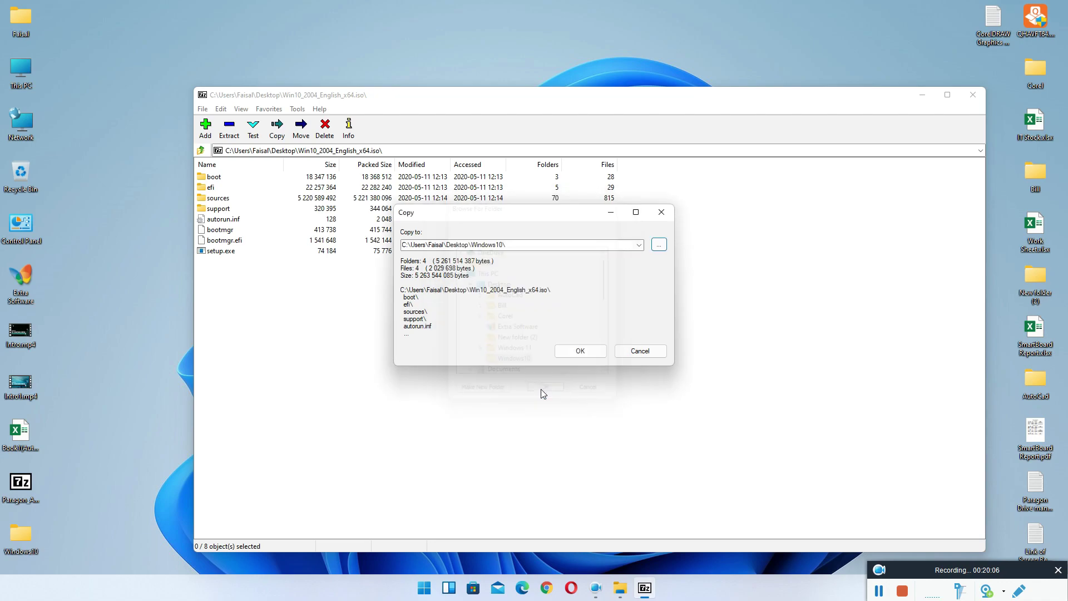
# Extract all contents of the Windows 10 ISO into the Windows10 folder and close the archive window.
pyautogui.click(580, 351)
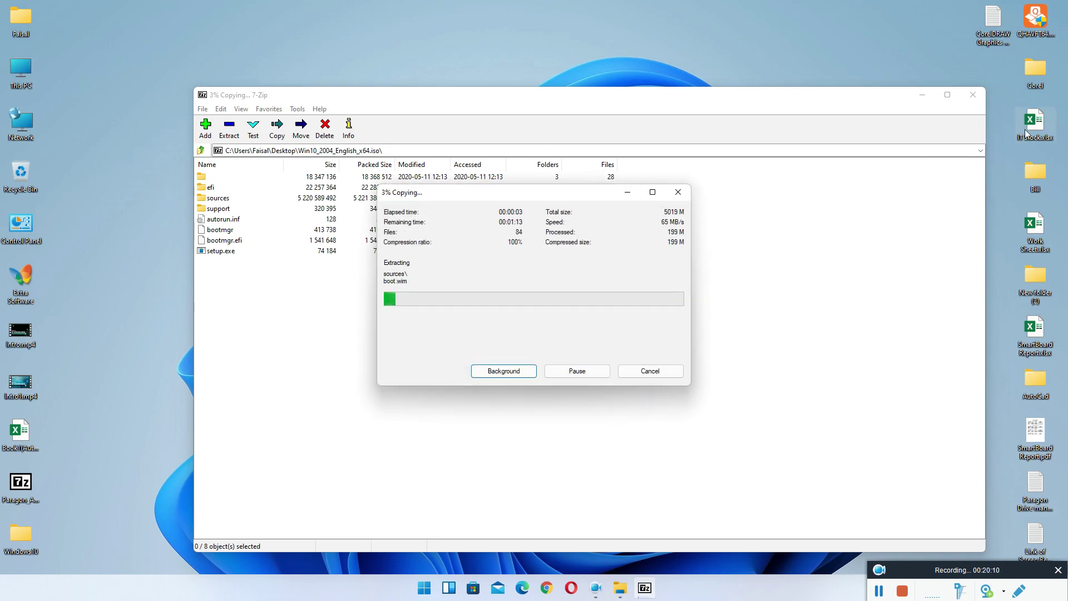
pyautogui.click(972, 97)
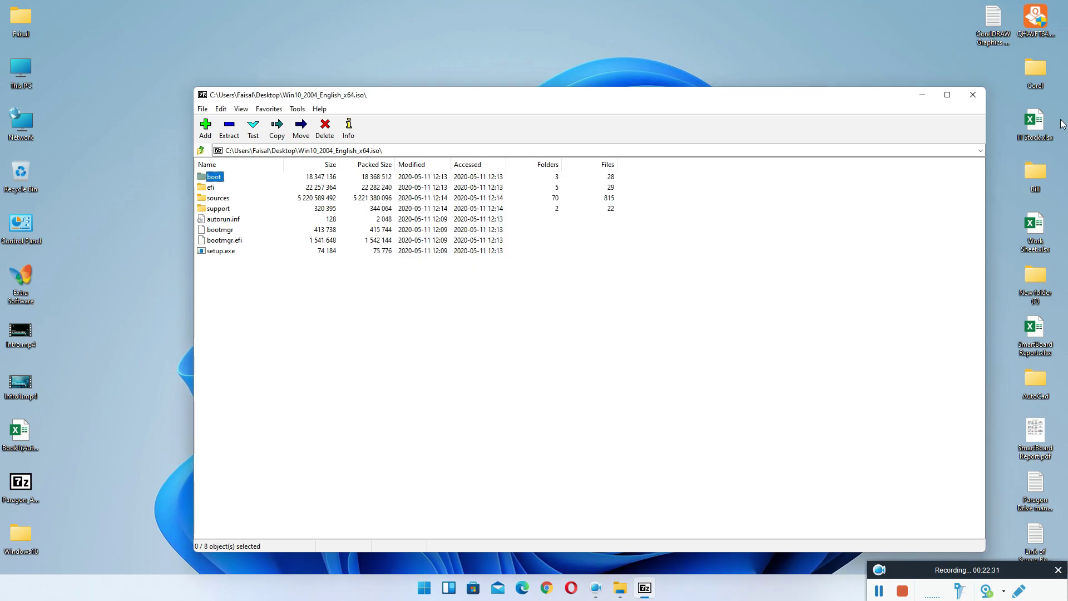
pyautogui.click(977, 97)
# Move the Windows10 folder beside the Windows 11 folder on the desktop and highlight the folder pair and the two ISO files.
pyautogui.moveTo(21, 535); pyautogui.dragTo(445, 226)
pyautogui.moveTo(668, 273); pyautogui.dragTo(559, 192)
pyautogui.moveTo(392, 166); pyautogui.dragTo(524, 271)
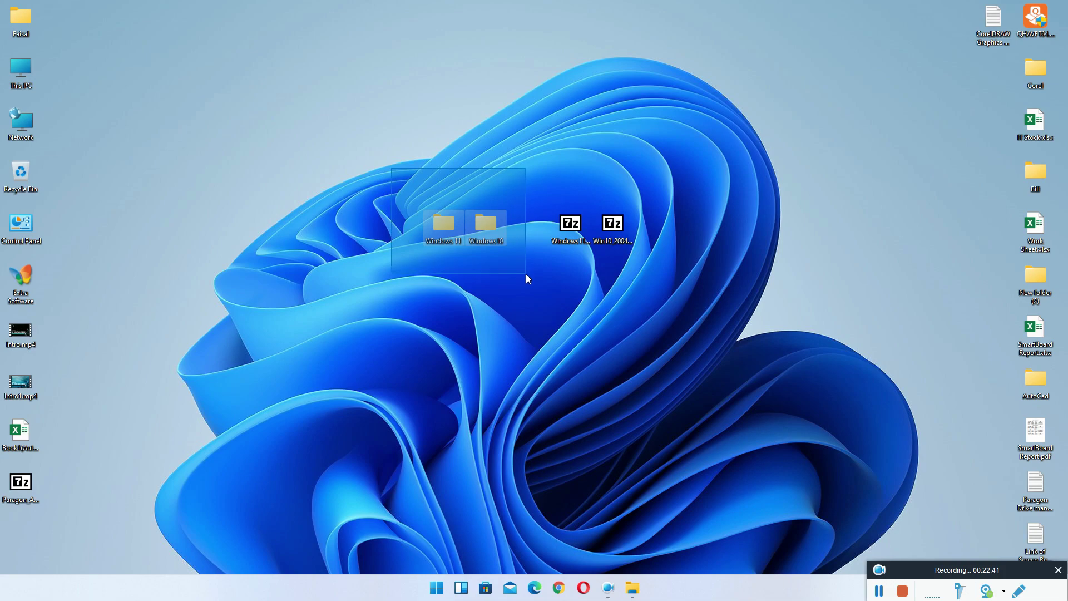
pyautogui.click(612, 233)
pyautogui.click(656, 303)
pyautogui.moveTo(656, 303); pyautogui.dragTo(560, 195)
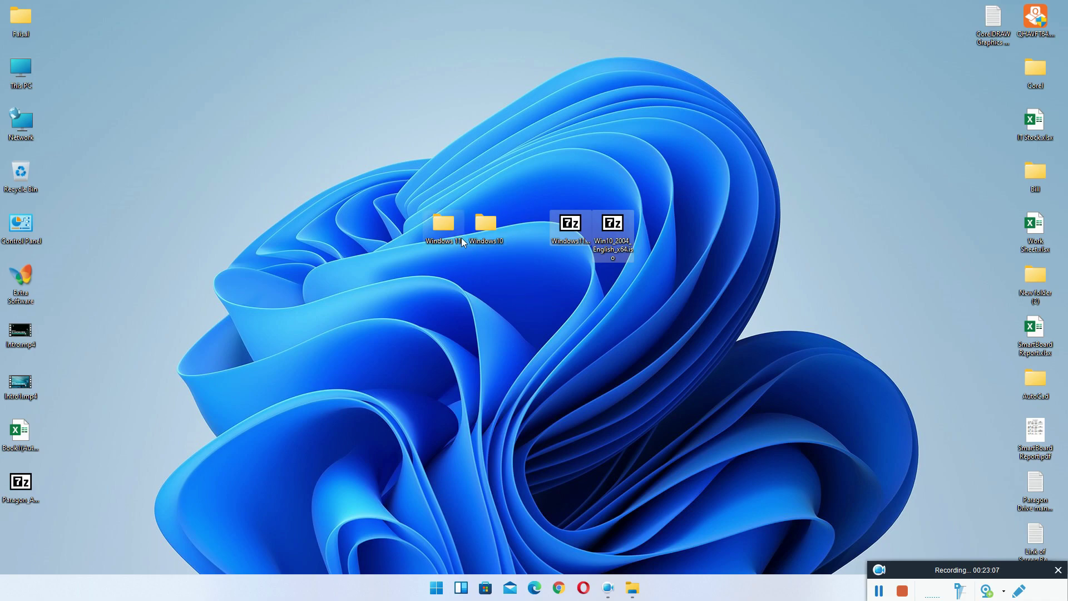
pyautogui.moveTo(462, 239)
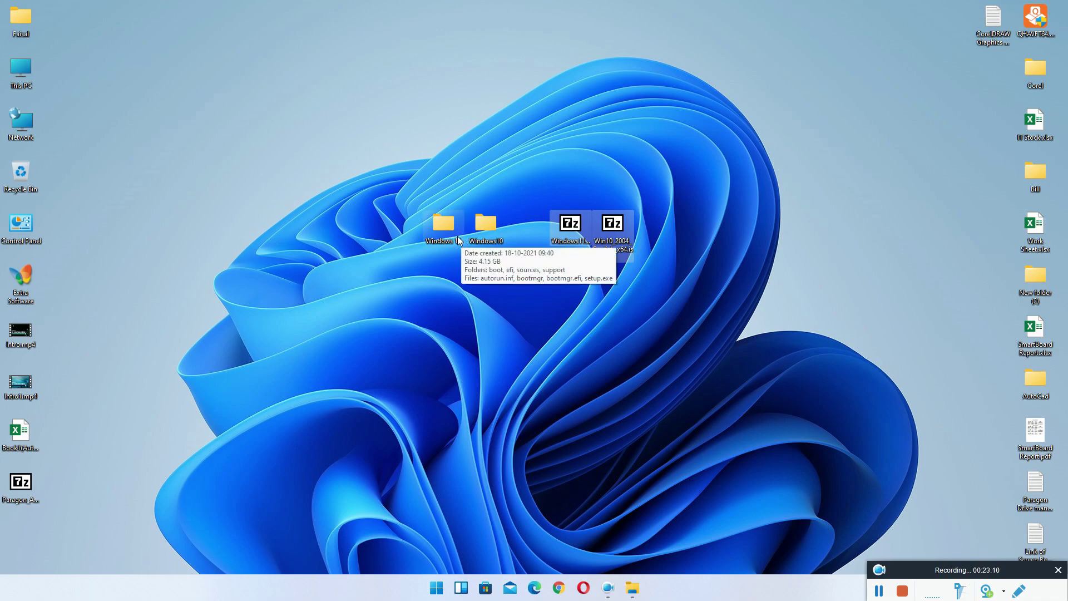
# Copy everything inside the Windows10 folder's sources subfolder and close the folder window.
pyautogui.doubleClick(486, 227)
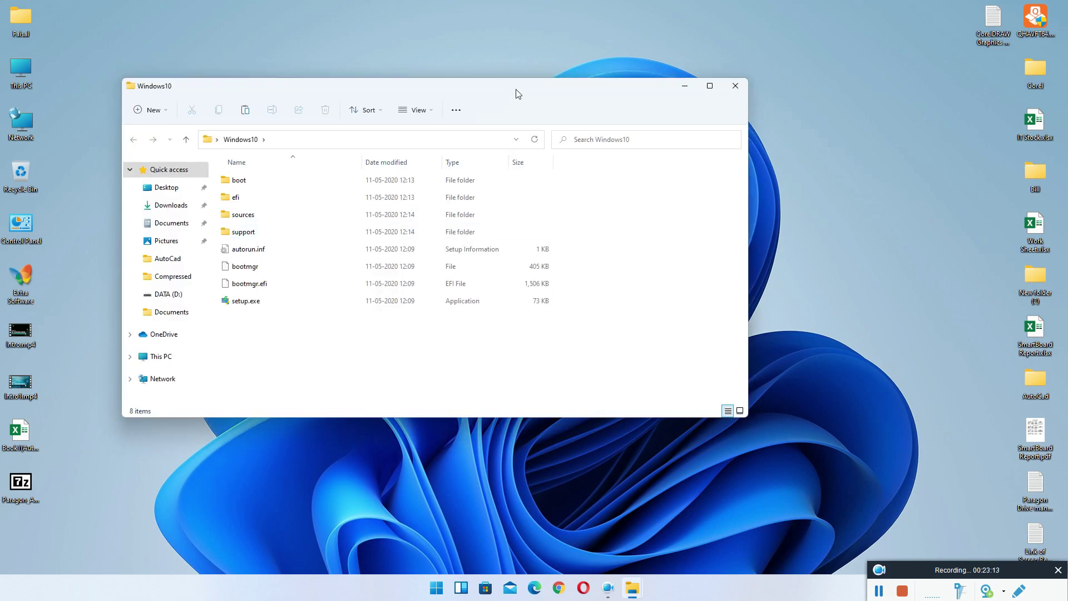
pyautogui.moveTo(517, 89); pyautogui.dragTo(828, 122)
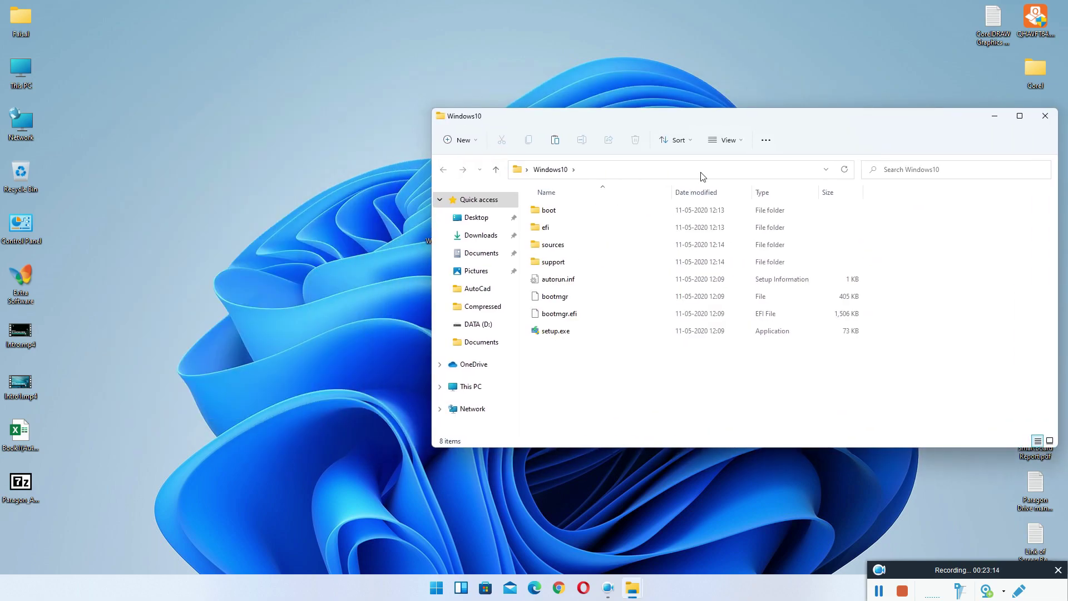
pyautogui.doubleClick(558, 248)
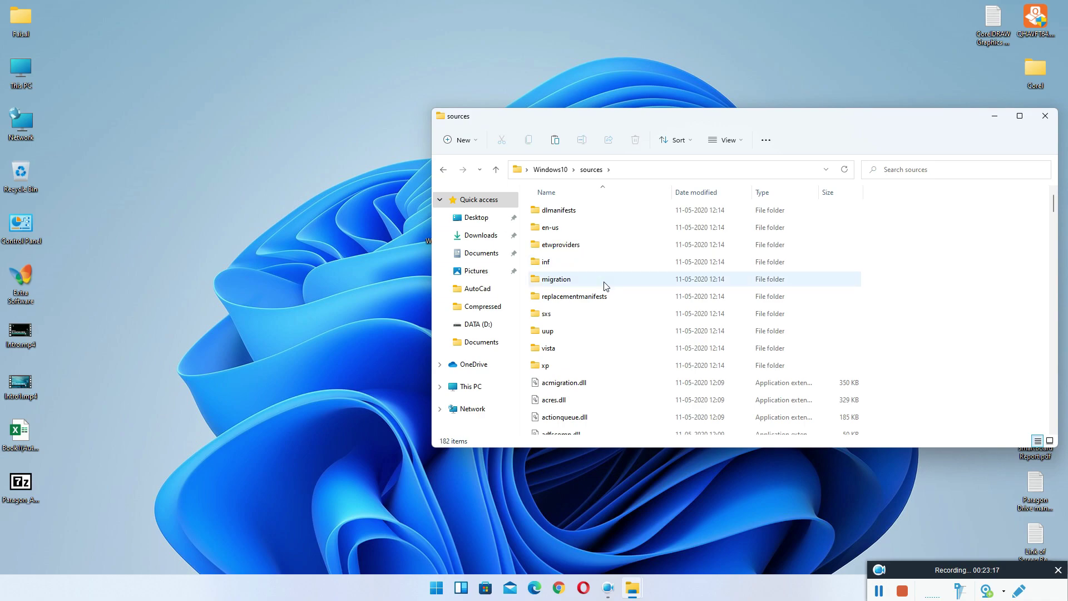
pyautogui.scroll(-5, 672, 323)
pyautogui.scroll(-5, 672, 321)
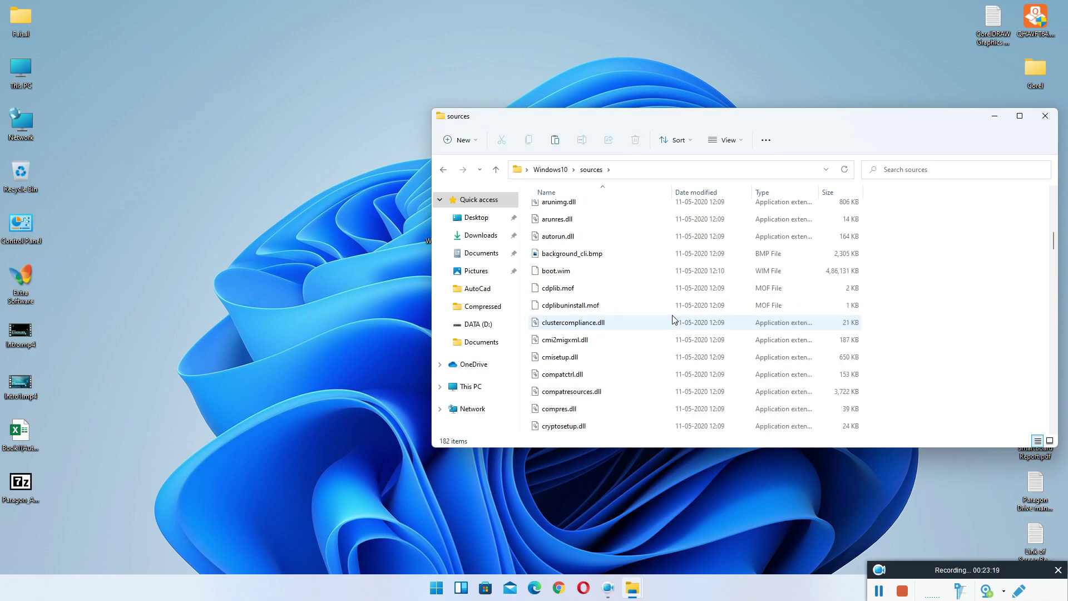
pyautogui.hotkey('ctrl', 'a')
pyautogui.scroll(10, 671, 317)
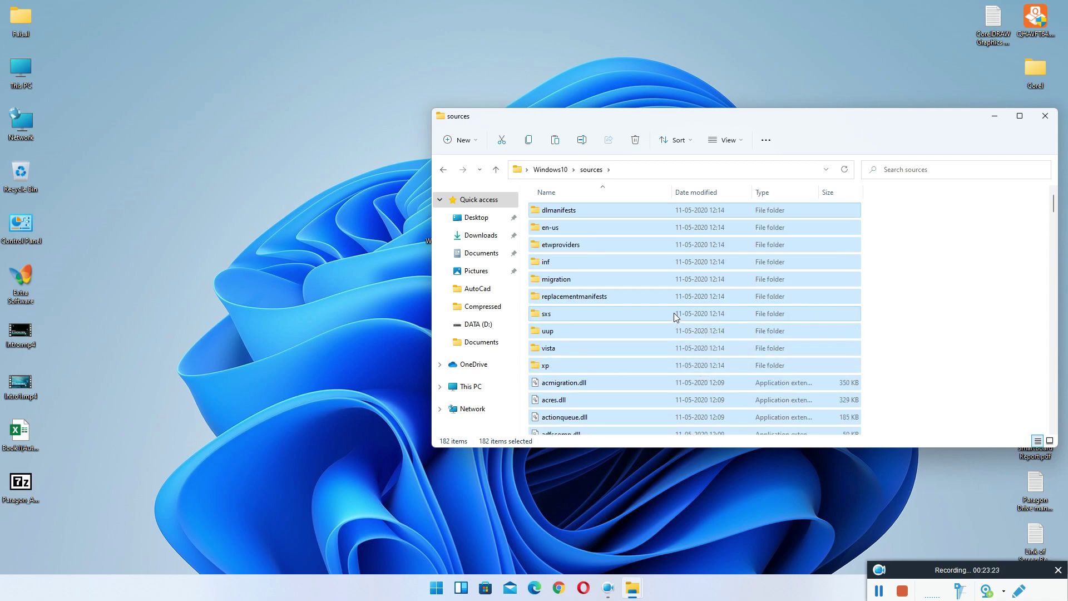
pyautogui.rightClick(668, 296)
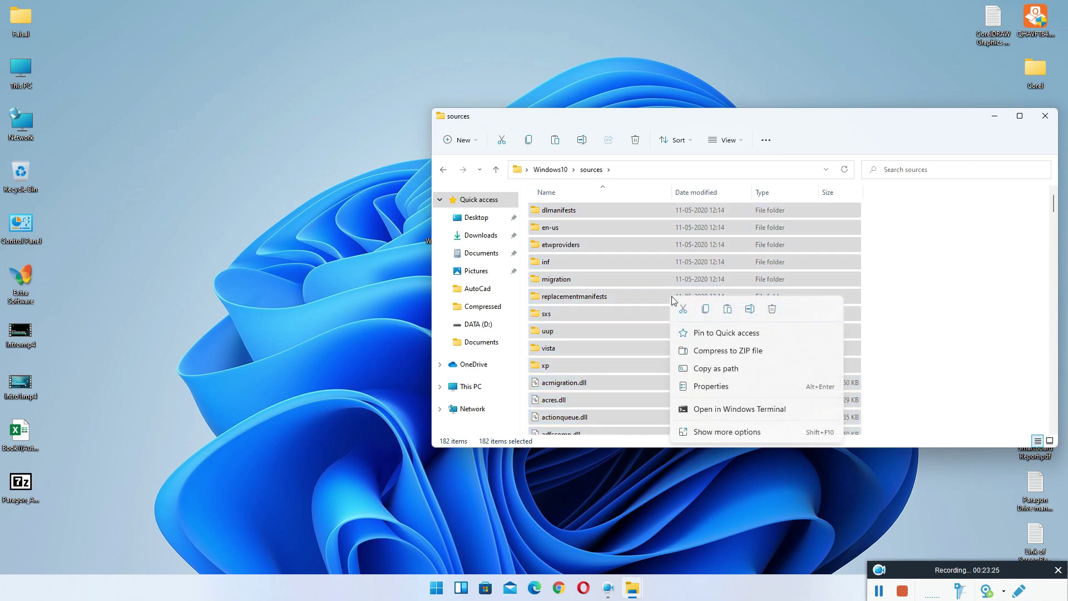
pyautogui.click(705, 312)
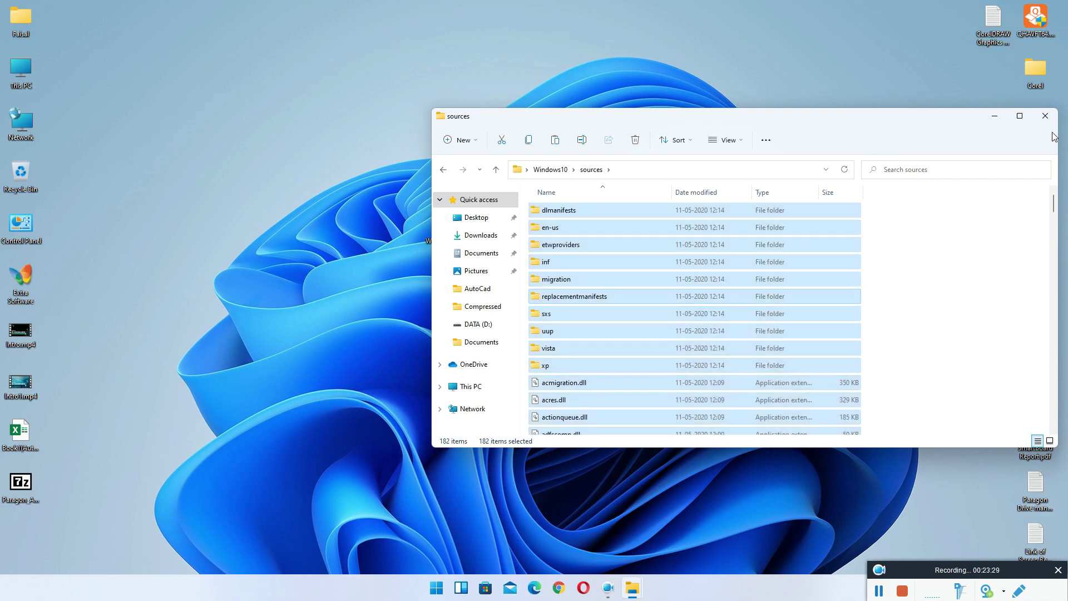
pyautogui.click(1045, 117)
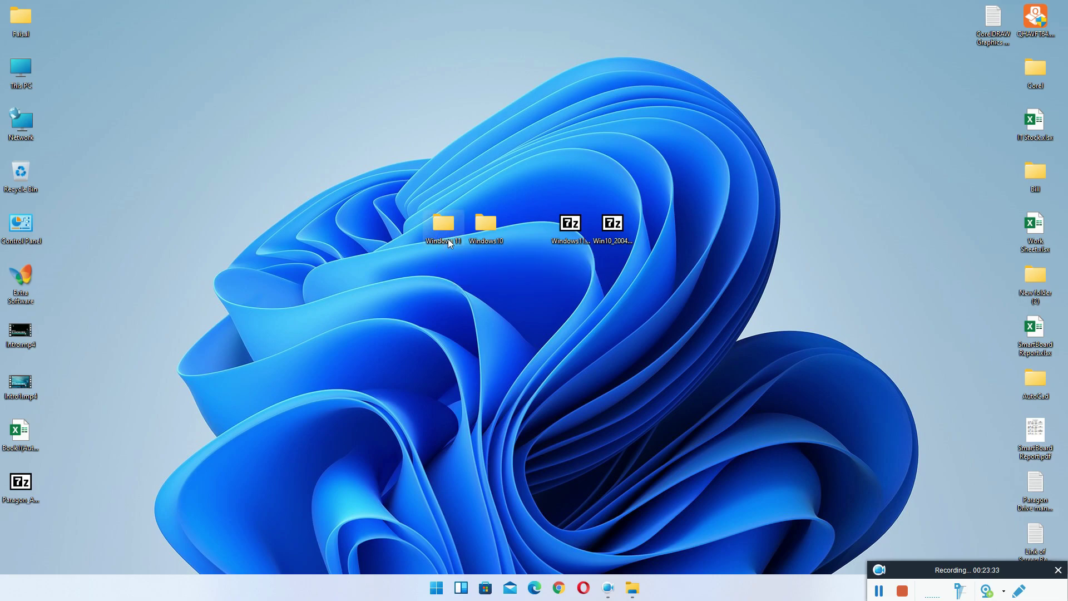
# Paste the copied items into the Windows 11 folder's sources subfolder, replacing files with the same names, and close the window.
pyautogui.doubleClick(449, 243)
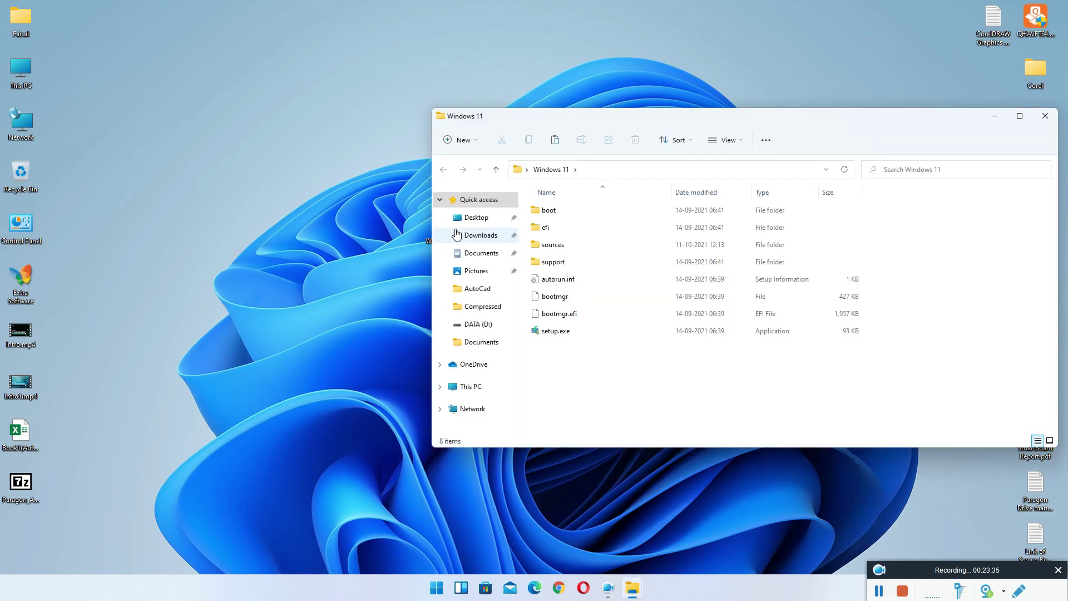
pyautogui.doubleClick(602, 246)
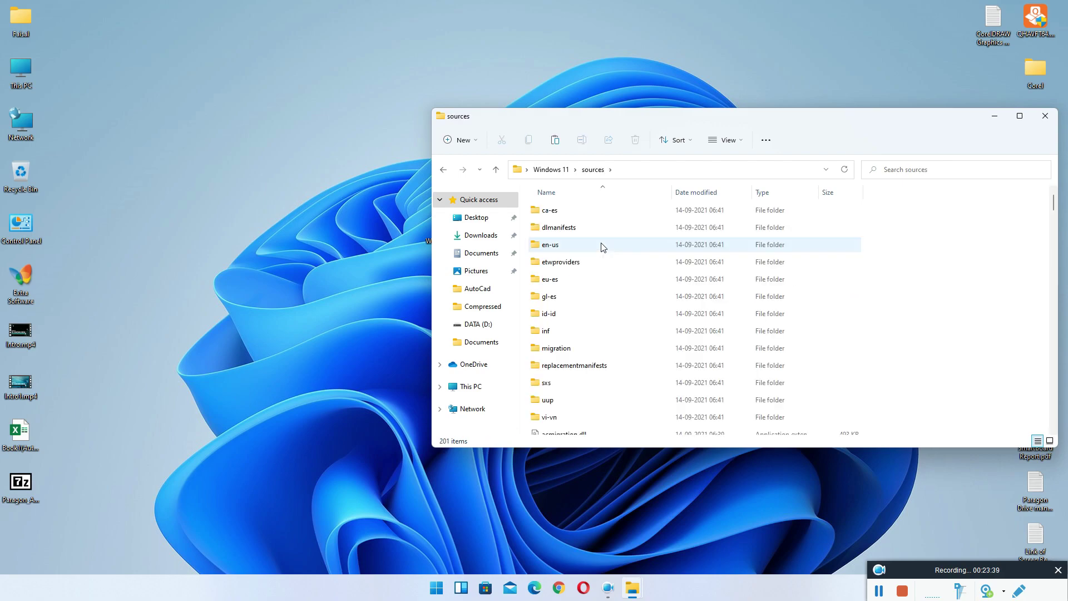
pyautogui.rightClick(879, 266)
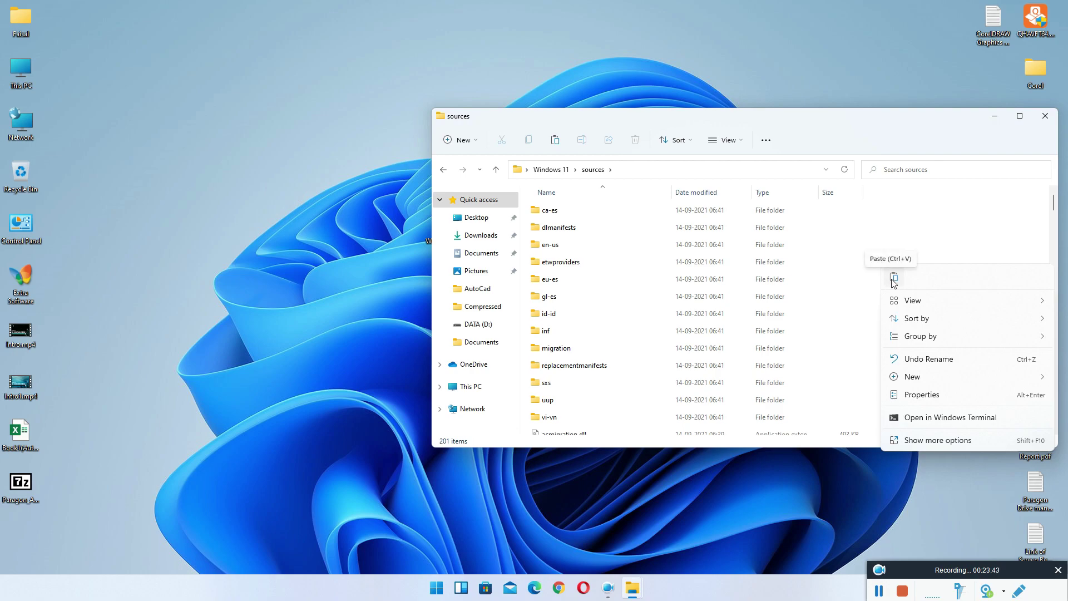
pyautogui.click(893, 278)
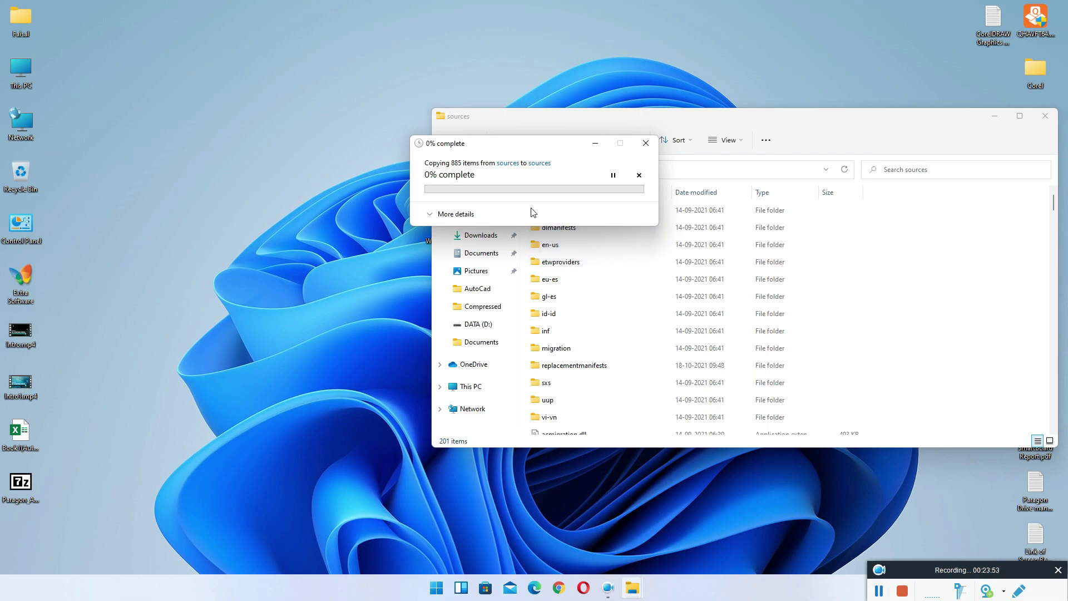
pyautogui.click(452, 215)
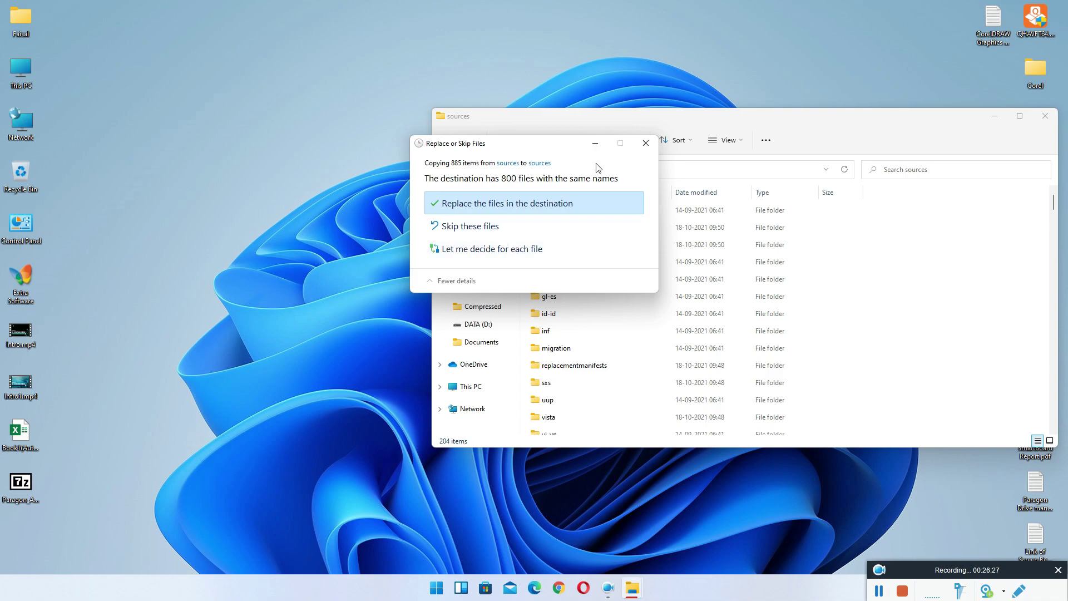
pyautogui.click(512, 207)
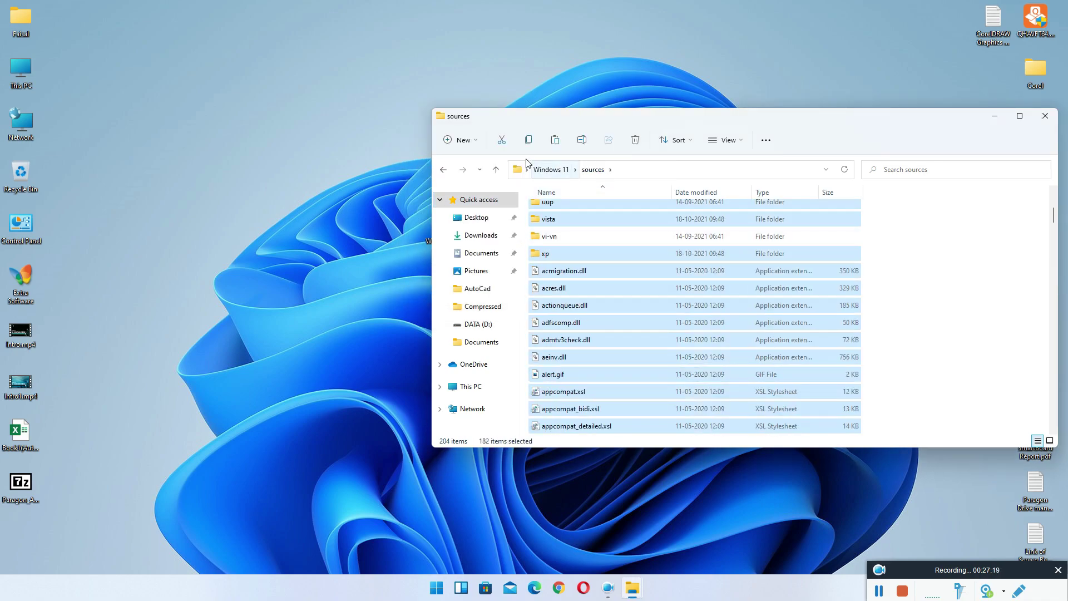
pyautogui.click(443, 171)
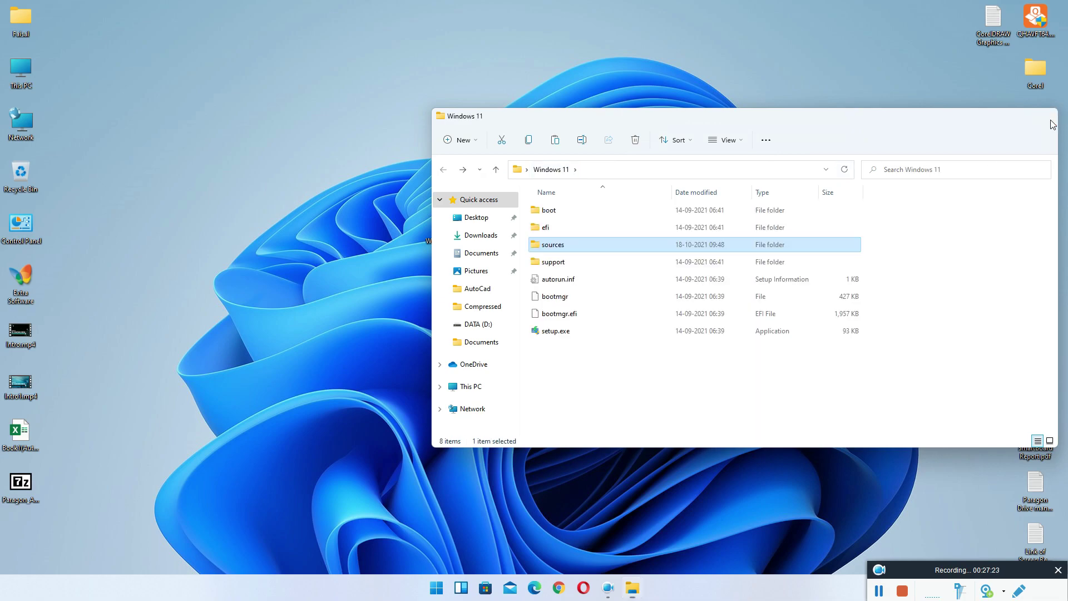
pyautogui.click(1045, 116)
# Run setup.exe from the desktop's Windows 11 folder.
pyautogui.doubleClick(443, 225)
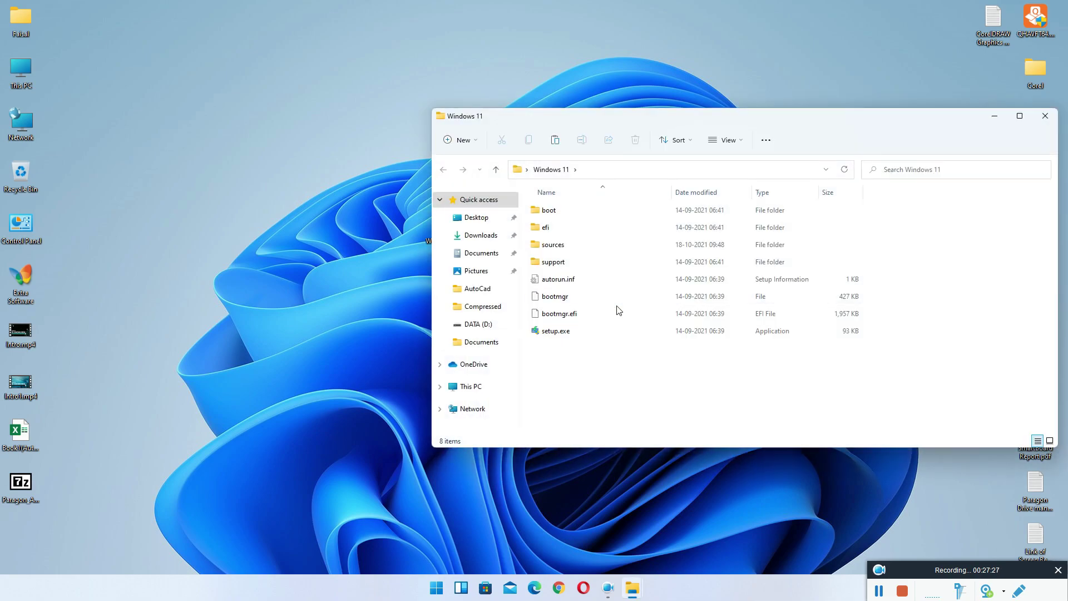
pyautogui.click(563, 334)
pyautogui.doubleClick(563, 336)
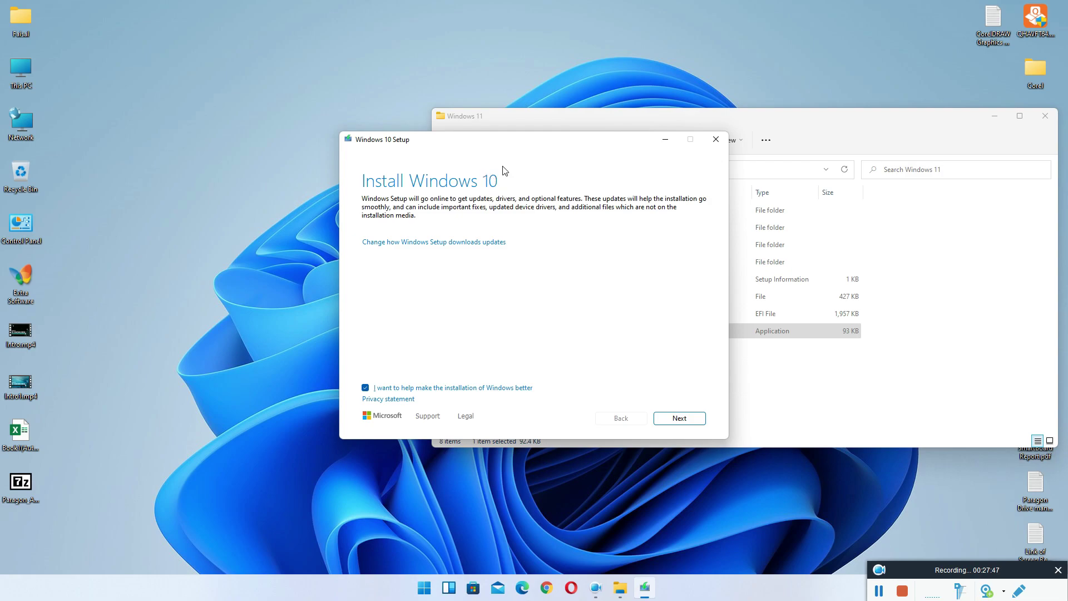
# Set Windows Setup to skip update downloads with Not right now, opt out of helping improve the installation, and continue.
pyautogui.click(463, 245)
pyautogui.click(413, 263)
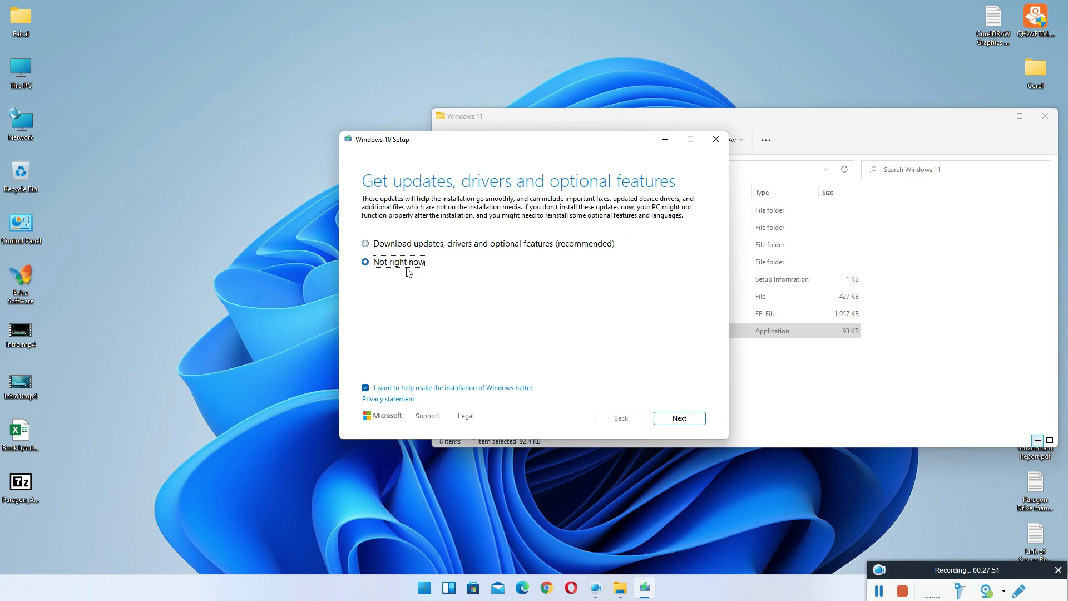
pyautogui.click(394, 388)
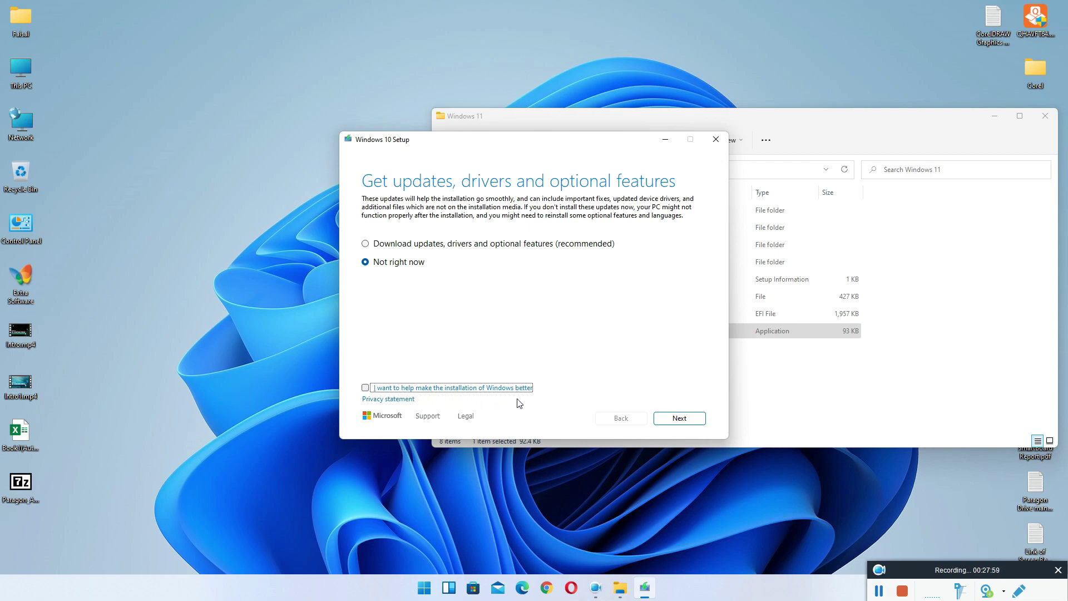
pyautogui.click(681, 422)
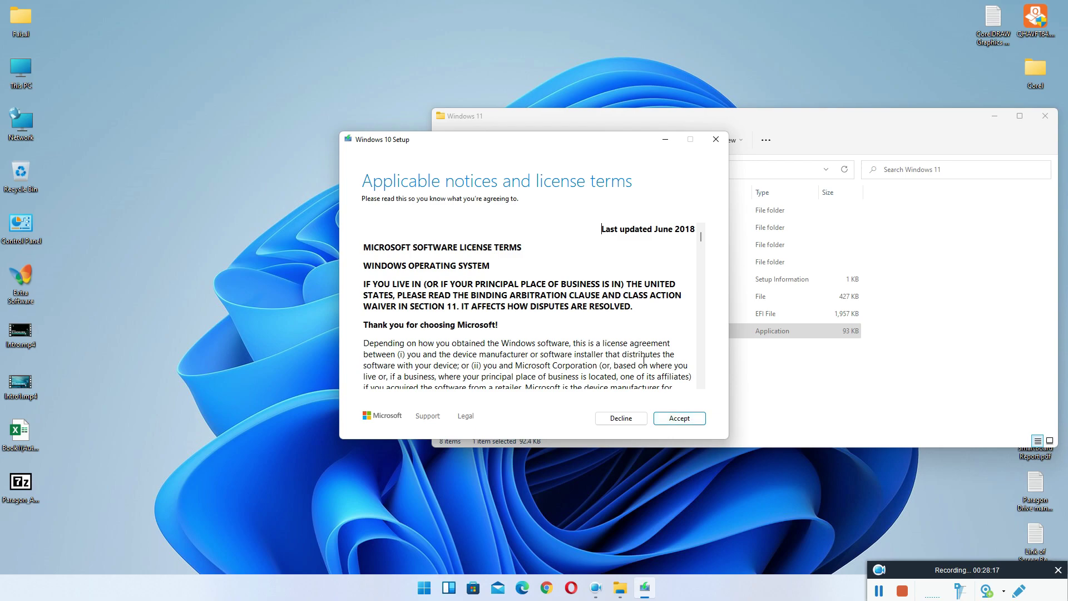
# Accept the license terms, continue with Nothing as the choice of what to keep, and confirm the selection.
pyautogui.click(679, 418)
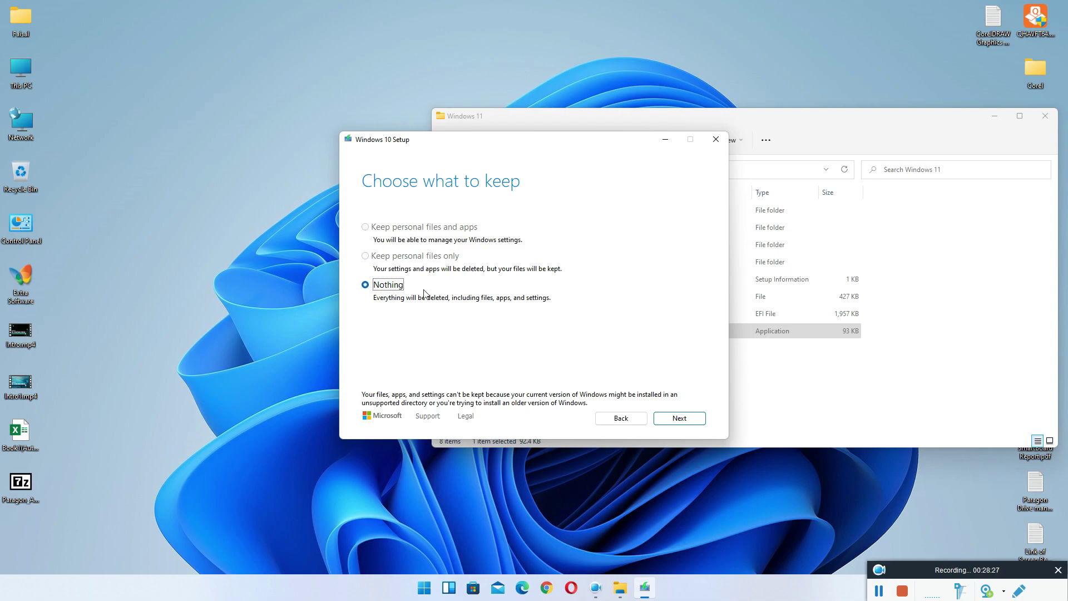
pyautogui.click(673, 418)
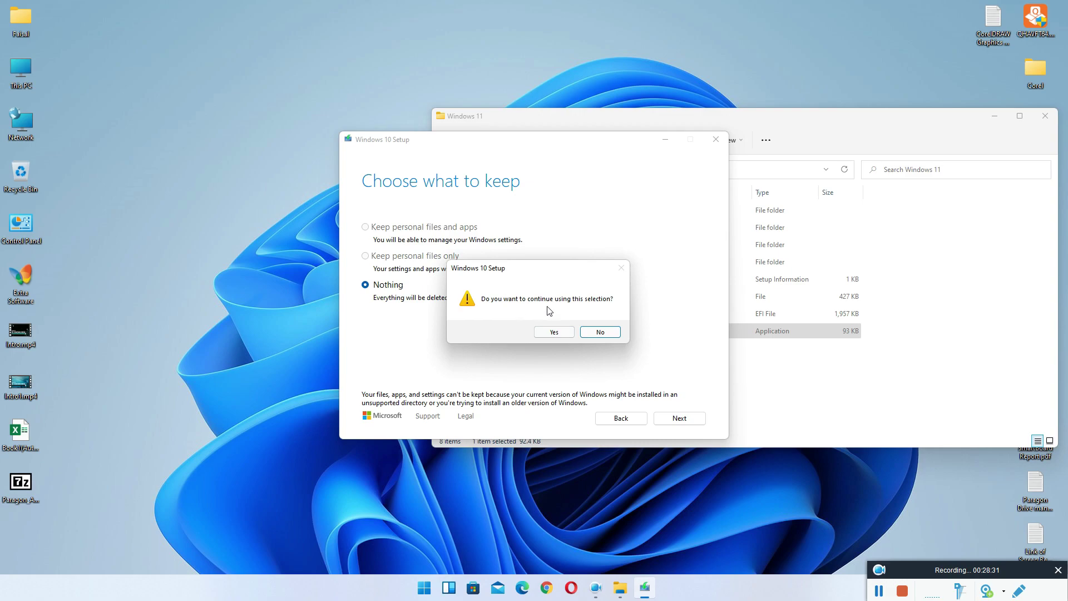
pyautogui.click(564, 333)
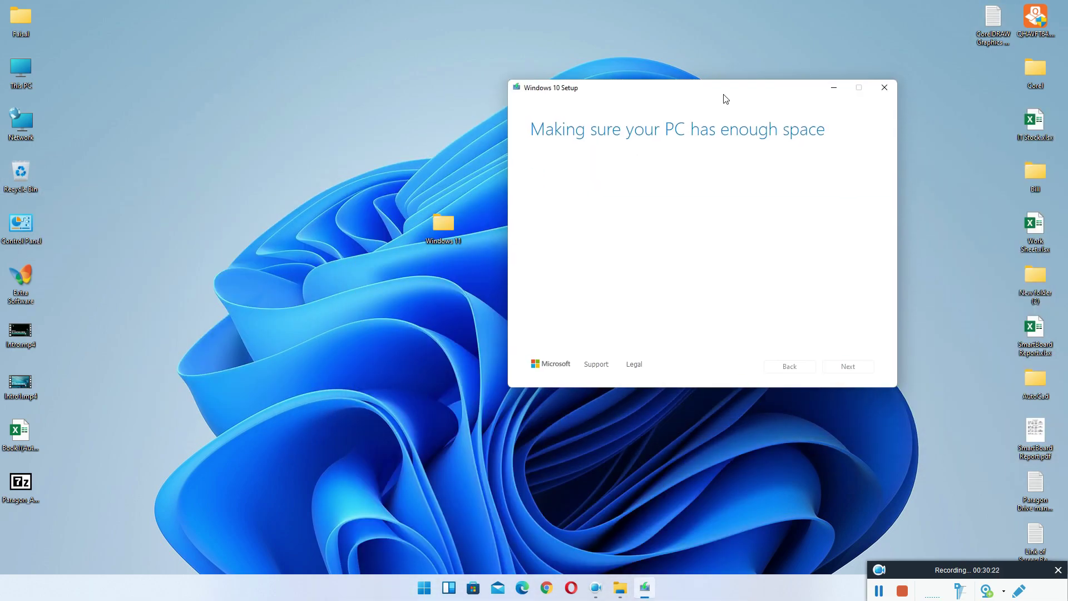
# Switch to PowerISO and look at its Mount options.
pyautogui.rightClick(451, 226)
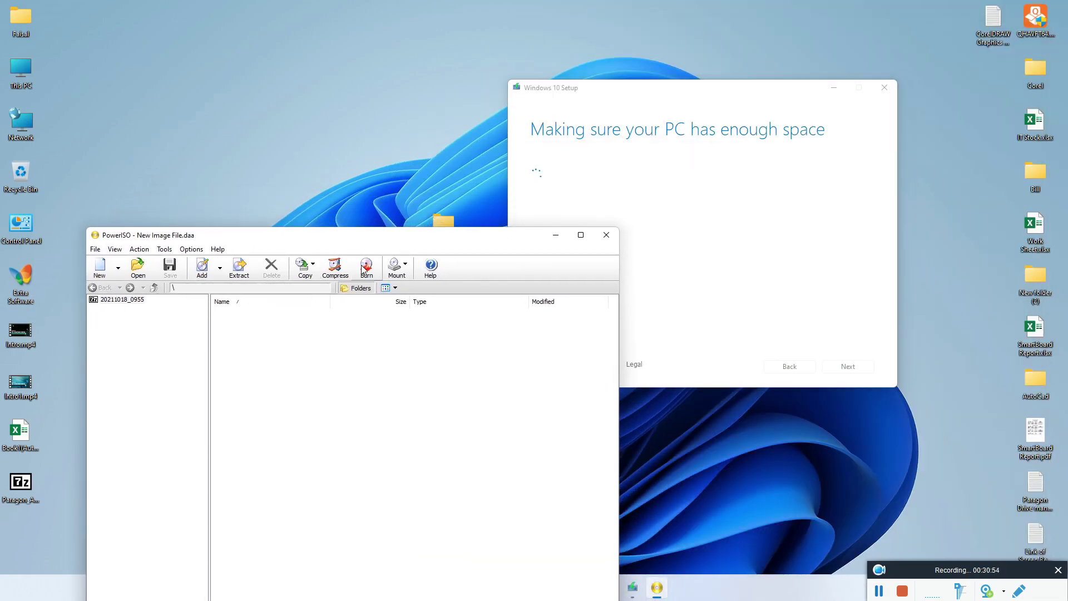
pyautogui.click(397, 266)
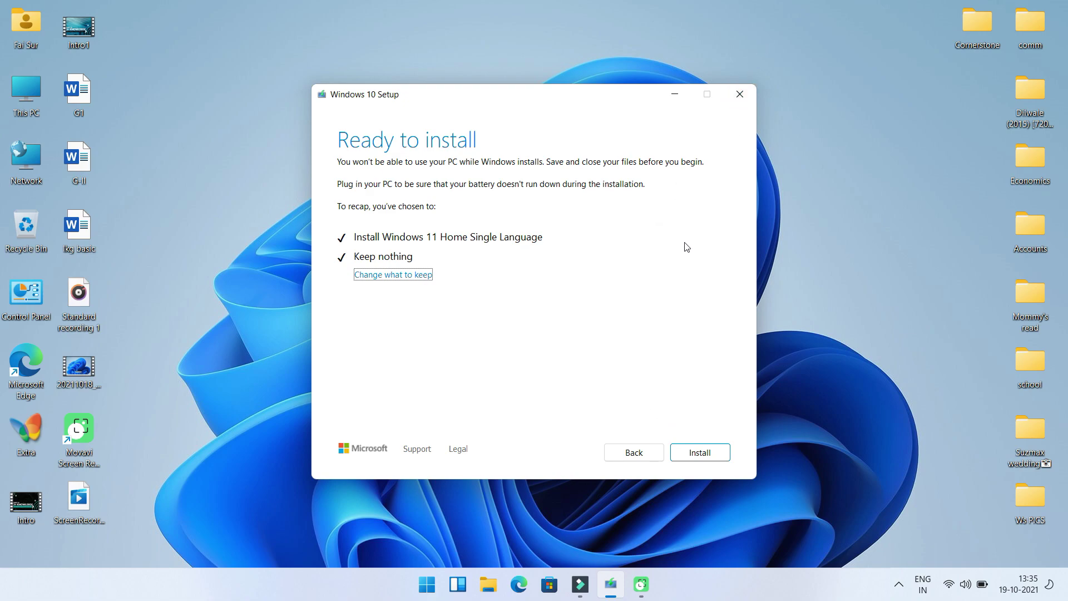
# Quit Windows 10 Setup at the Ready to install page, confirm quitting, and refresh the desktop.
pyautogui.click(744, 99)
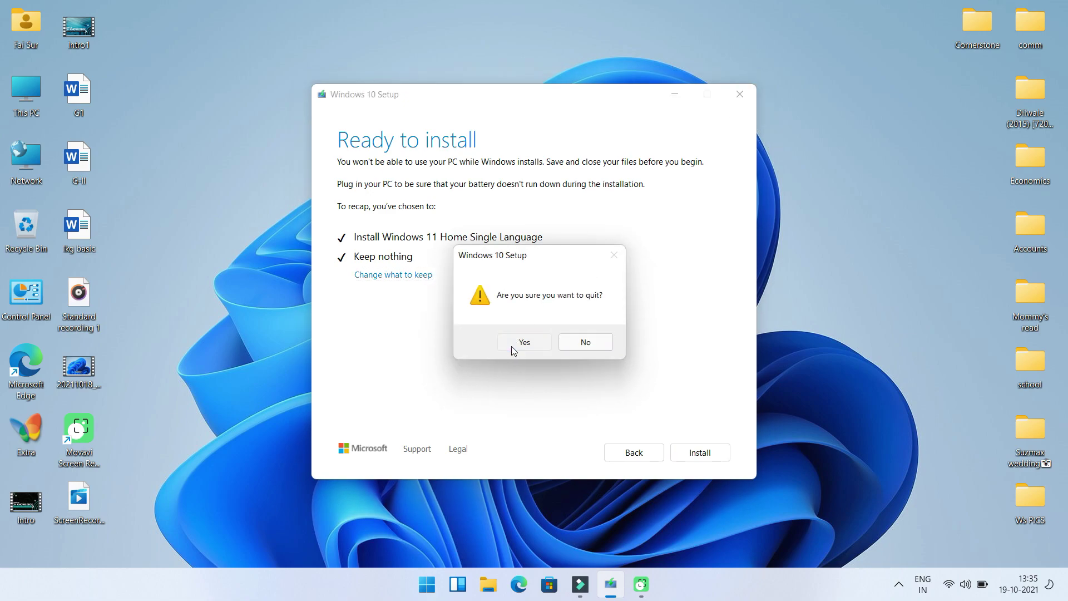
pyautogui.click(513, 346)
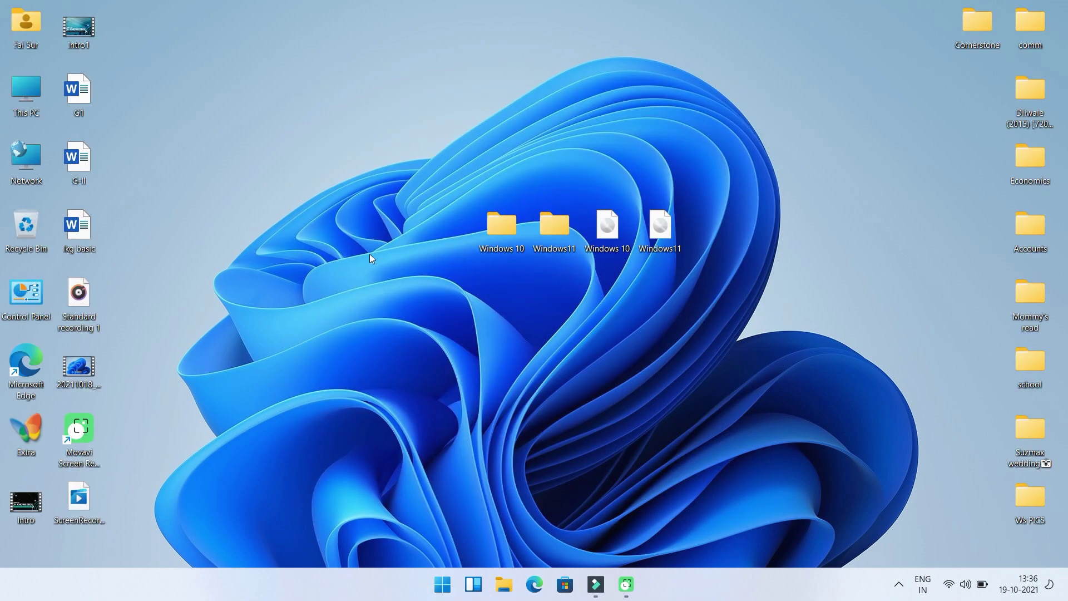
pyautogui.rightClick(429, 305)
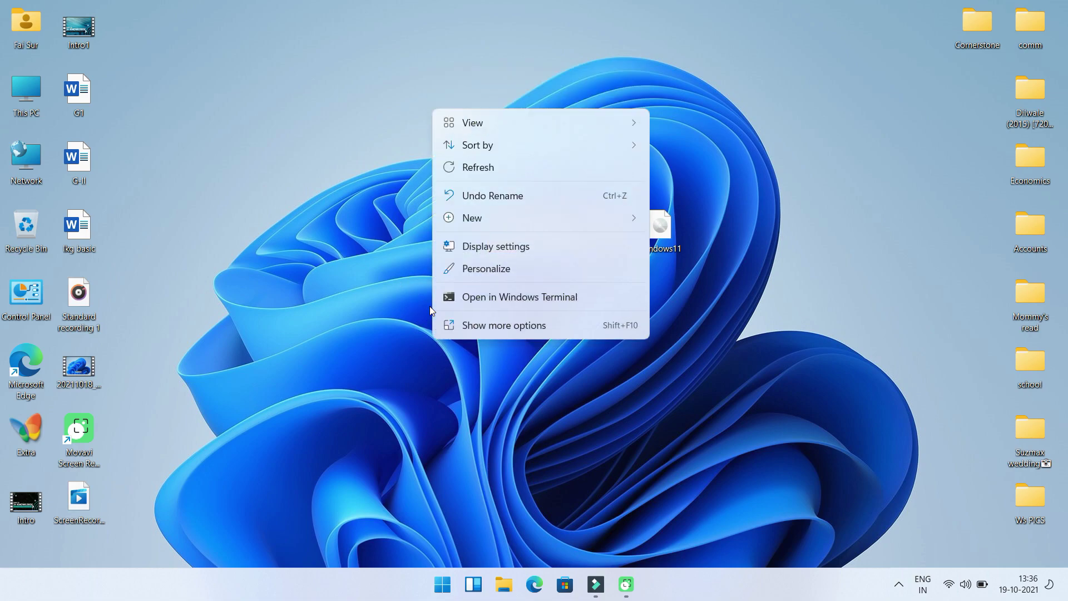
pyautogui.click(473, 165)
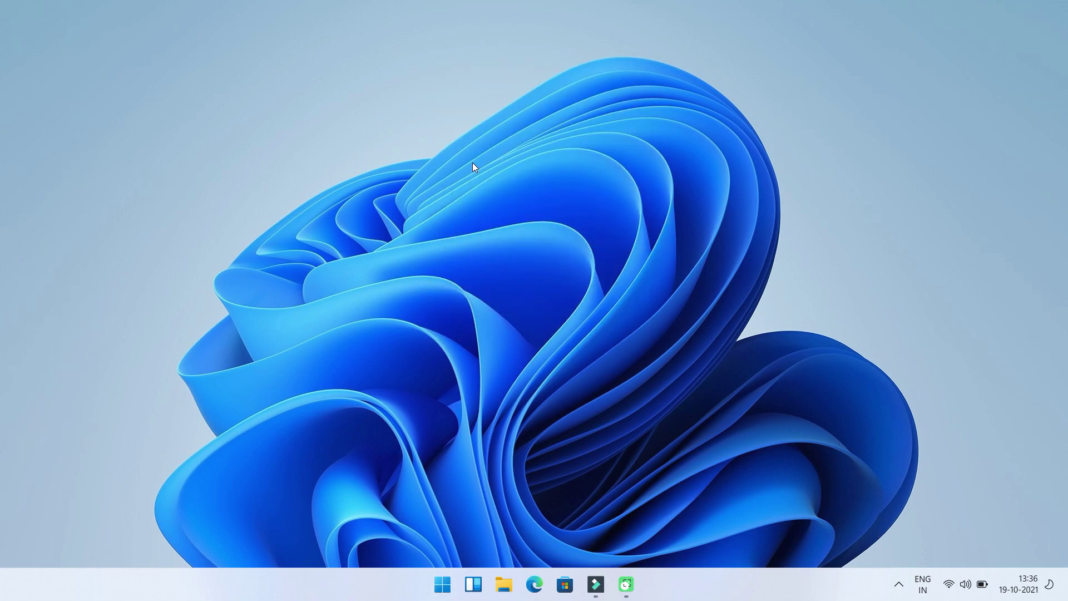